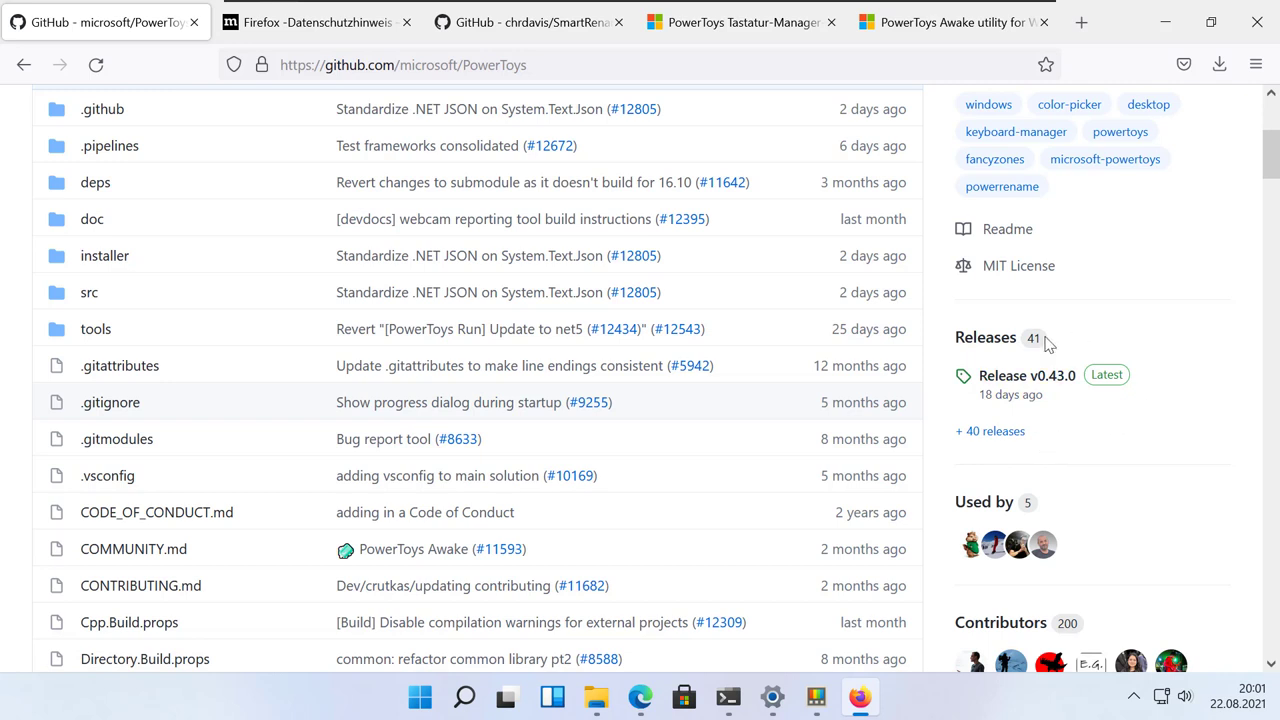
Step: Open the full list of PowerToys releases and review the v0.43.0 release notes, change log and installer assets
click(1020, 434)
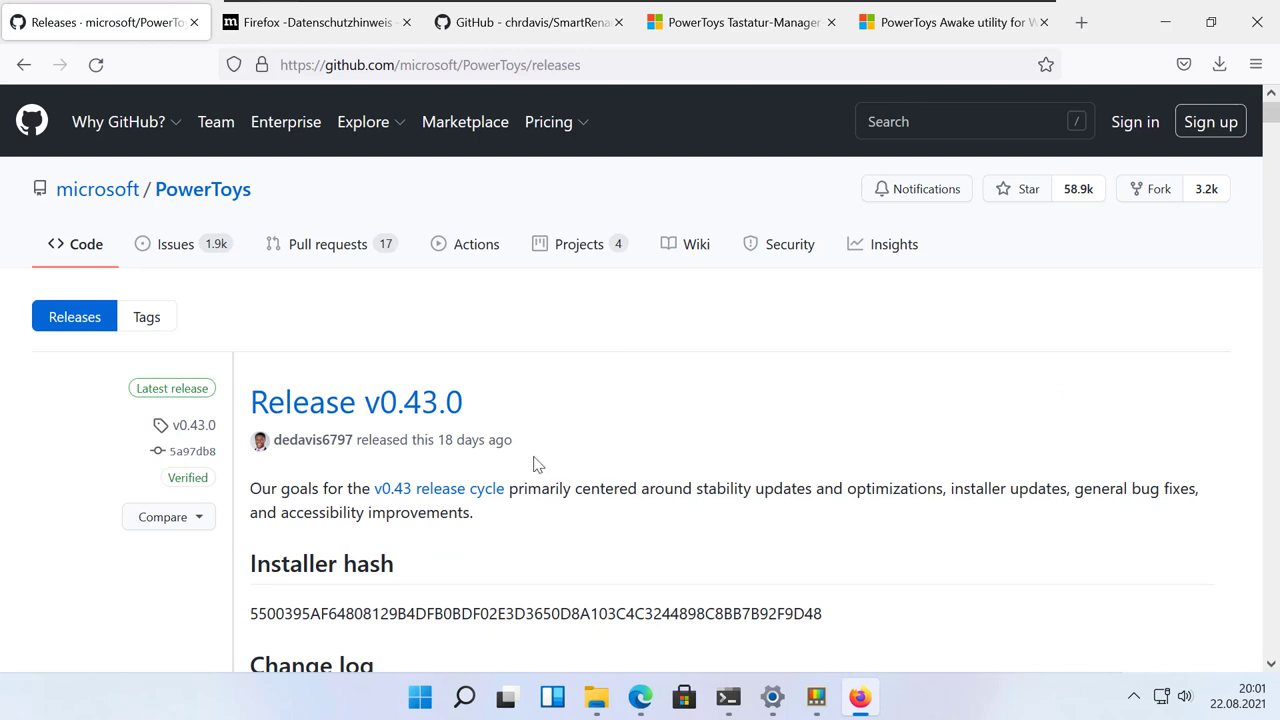
drag(511, 440, 465, 440)
click(647, 463)
scroll(647, 463, down, 10)
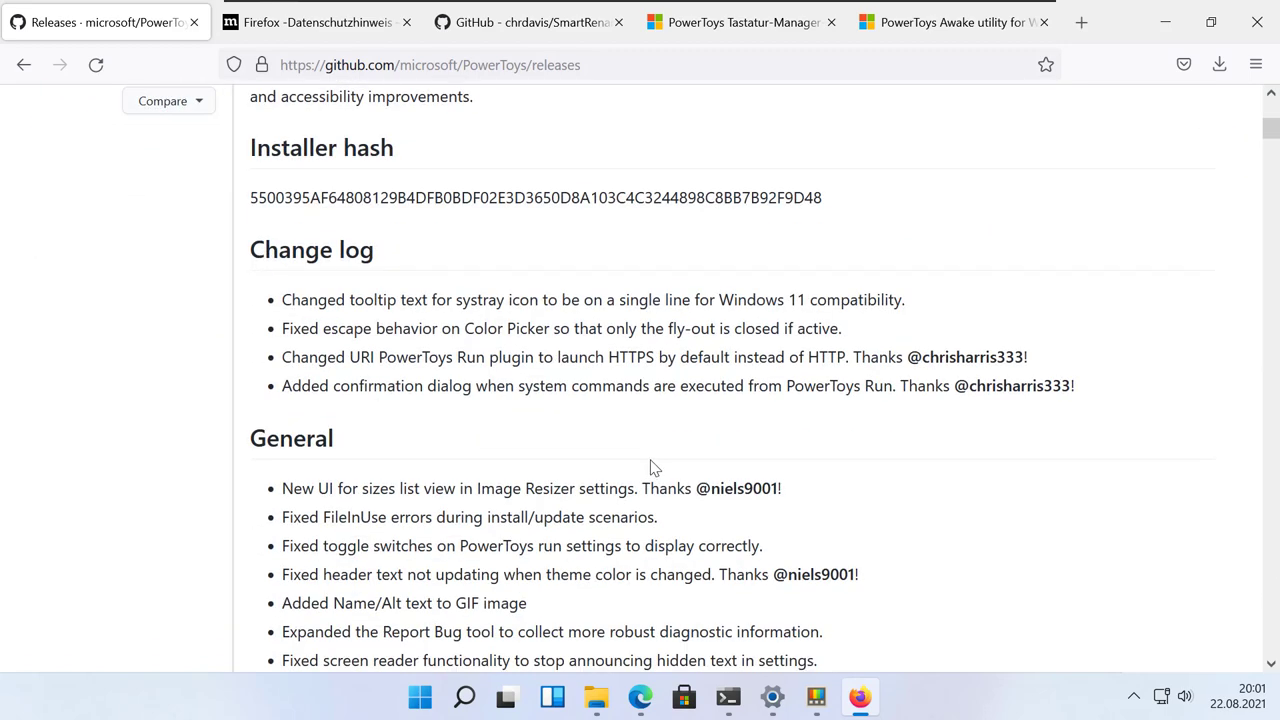
scroll(647, 466, down, 15)
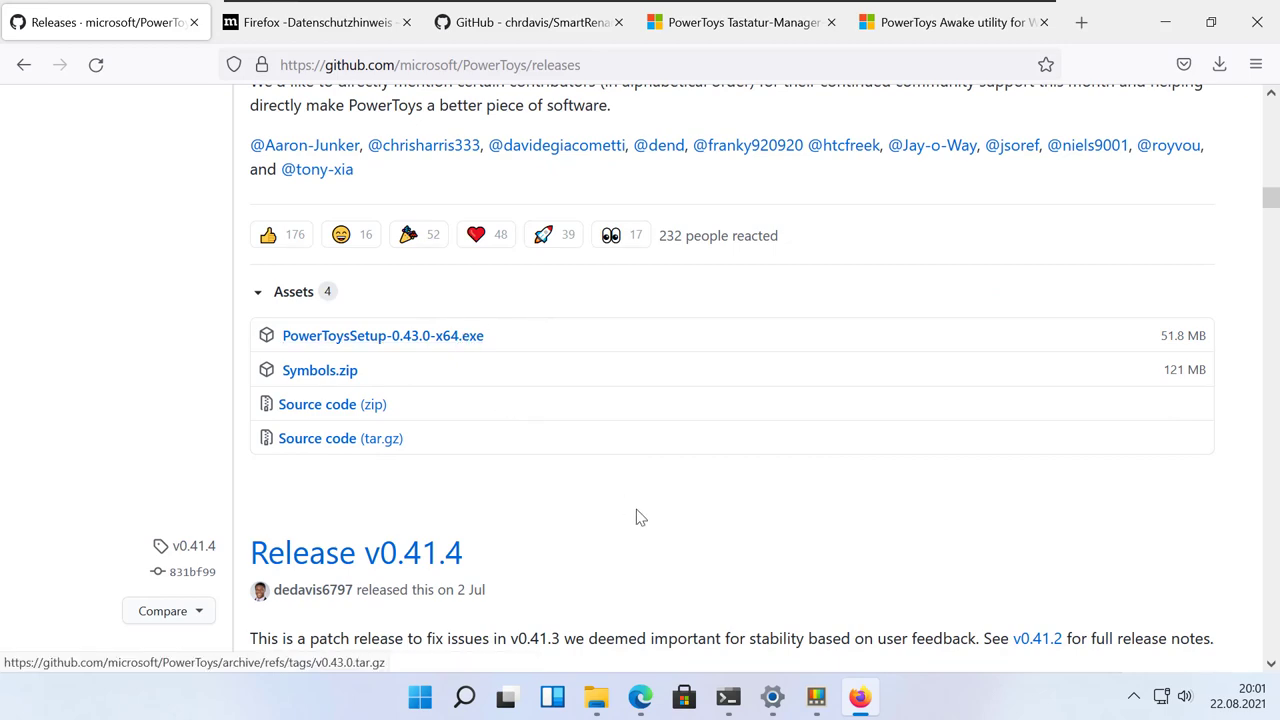
scroll(640, 520, down, 1)
scroll(640, 520, down, 7)
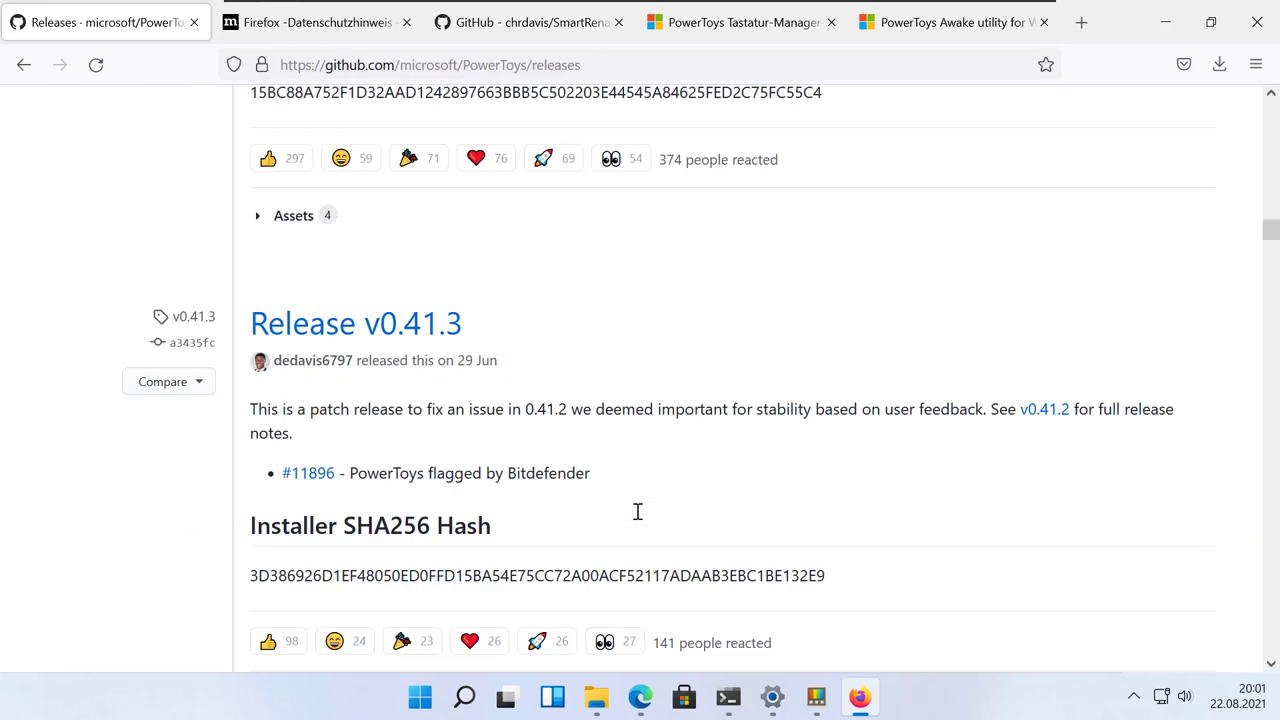
scroll(637, 511, up, 15)
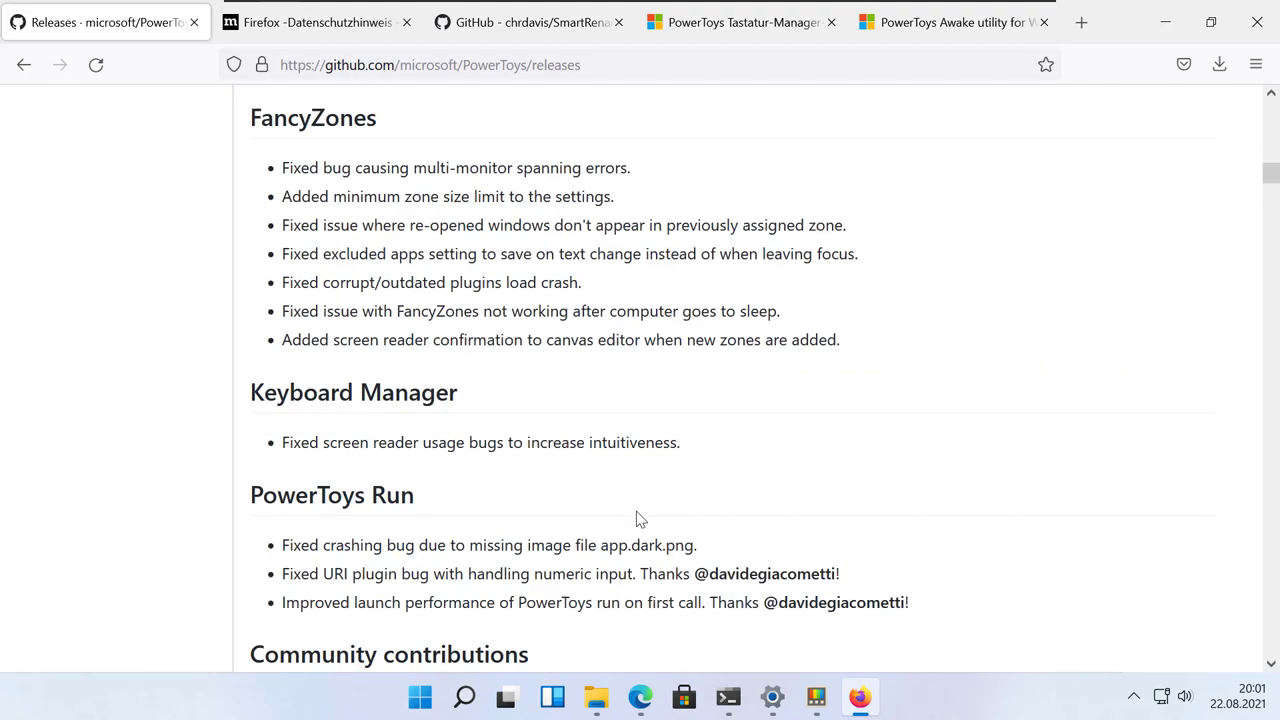
scroll(640, 519, up, 4)
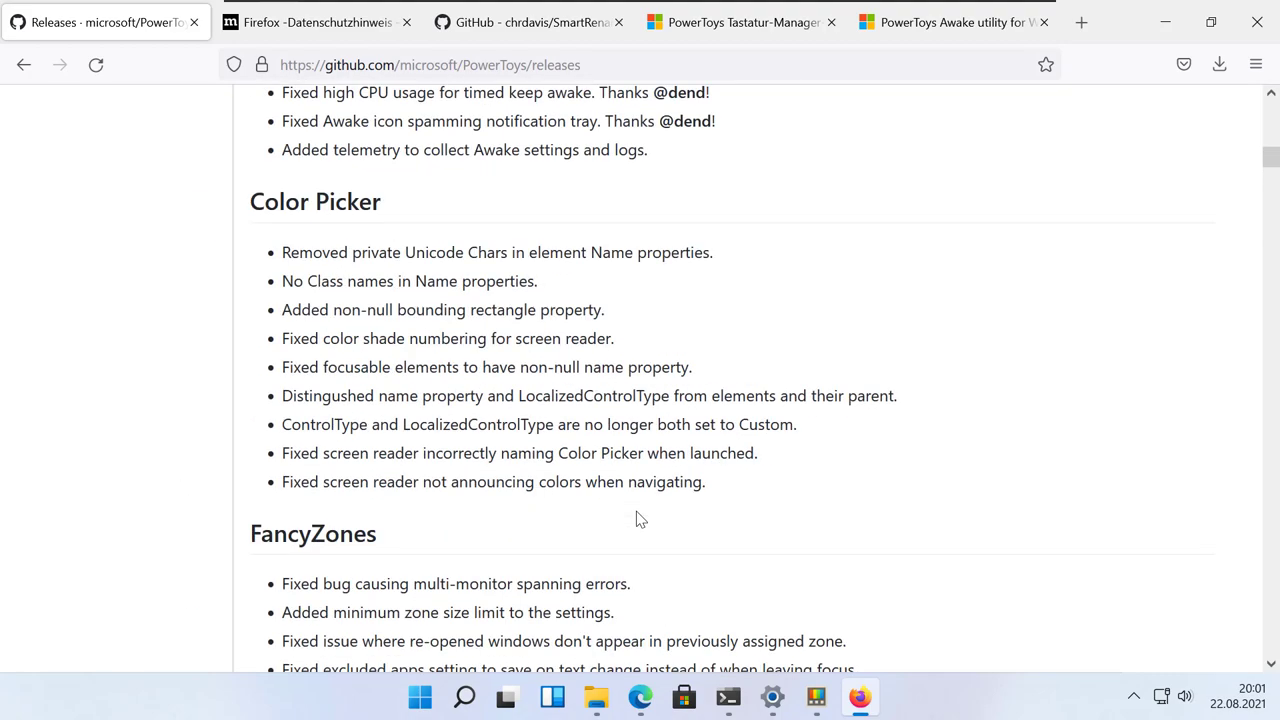
scroll(640, 519, up, 8)
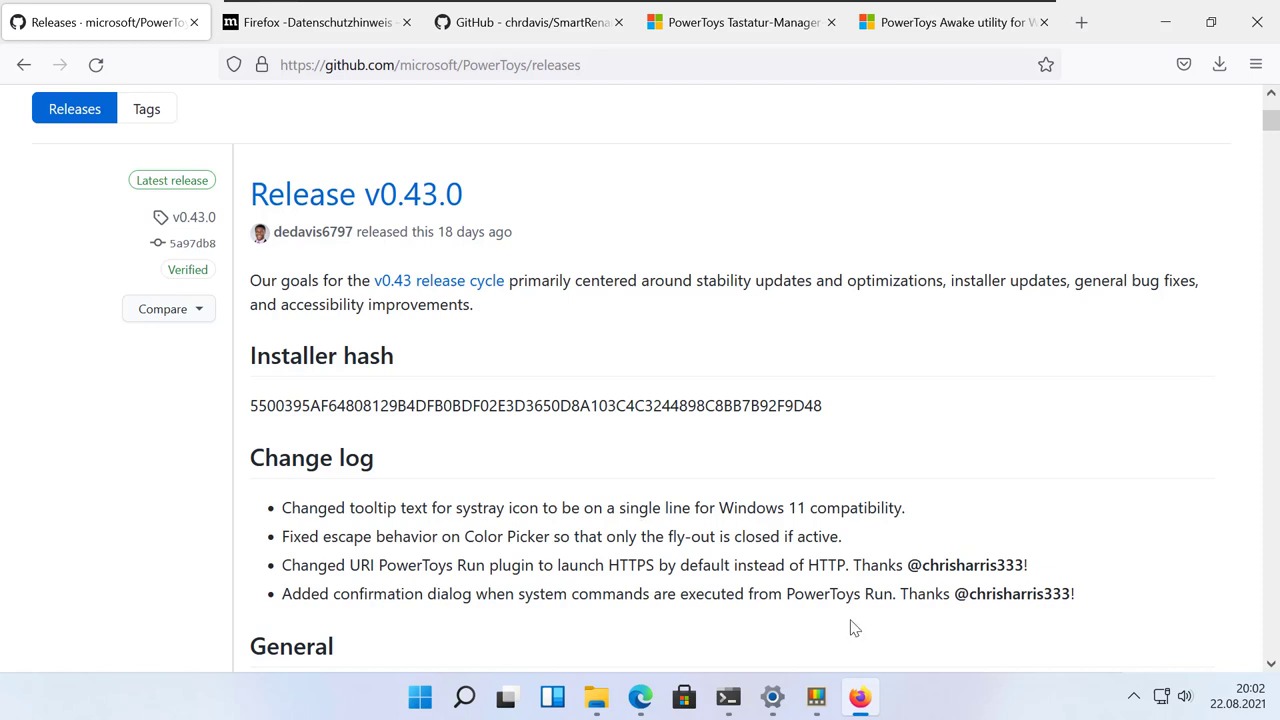
Step: Switch to the PowerToys settings and review the administrator mode, appearance, startup and update options under Allgemein
click(816, 697)
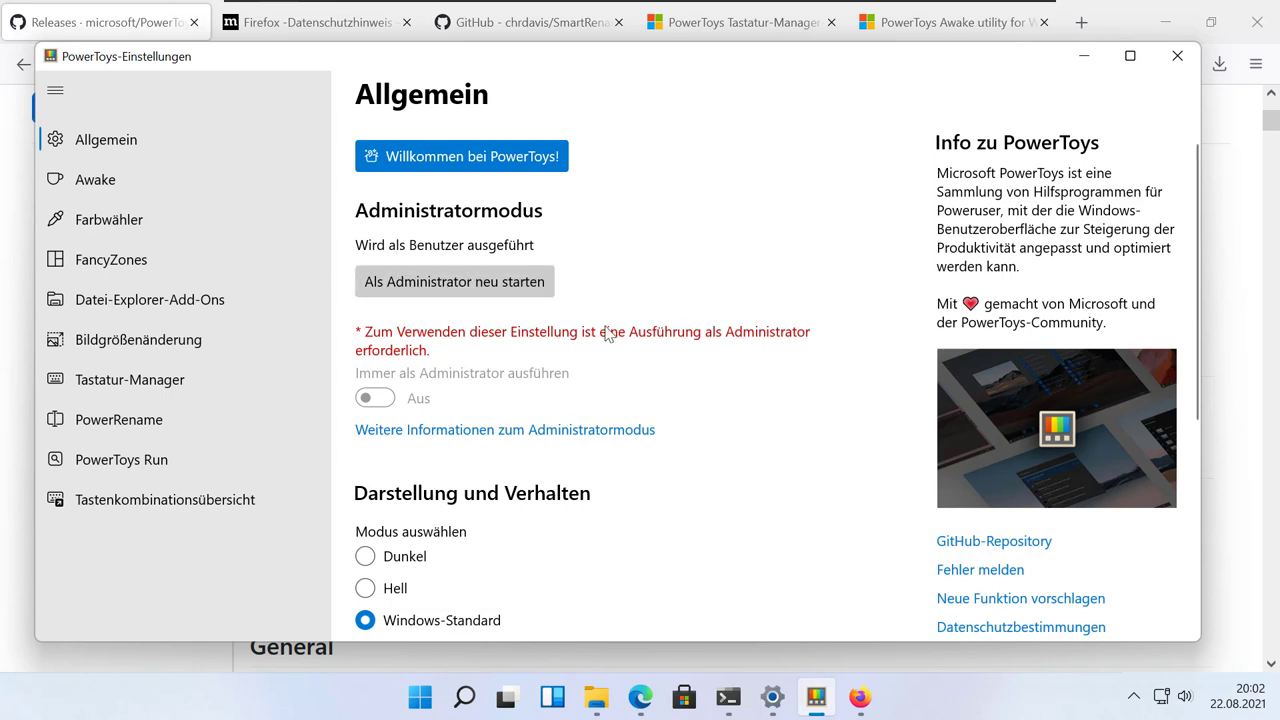
scroll(663, 336, down, 3)
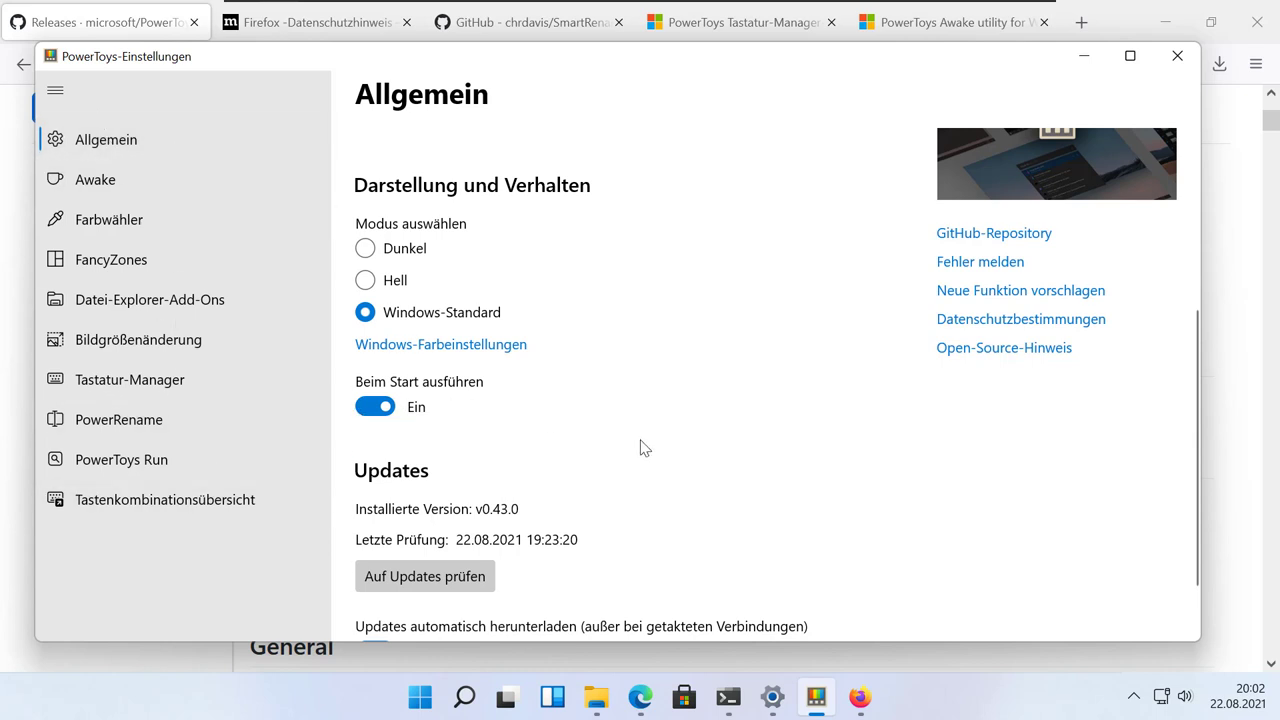
scroll(643, 443, down, 1)
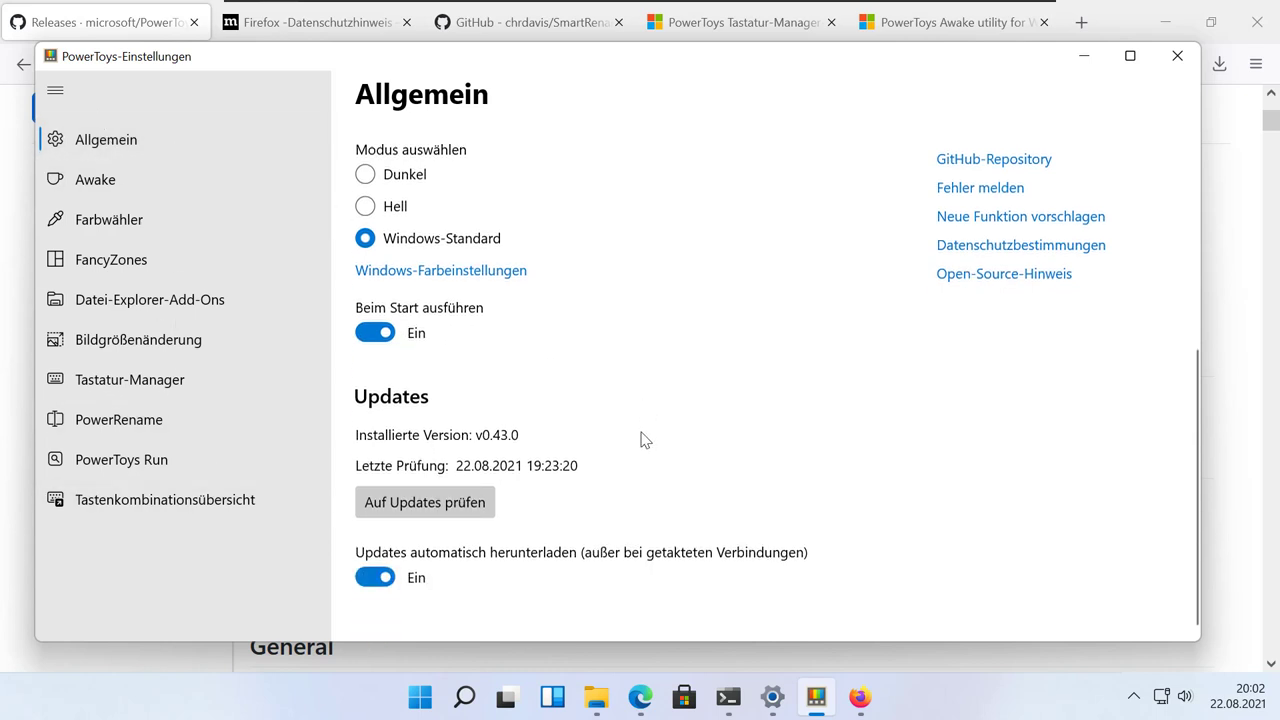
scroll(645, 440, up, 5)
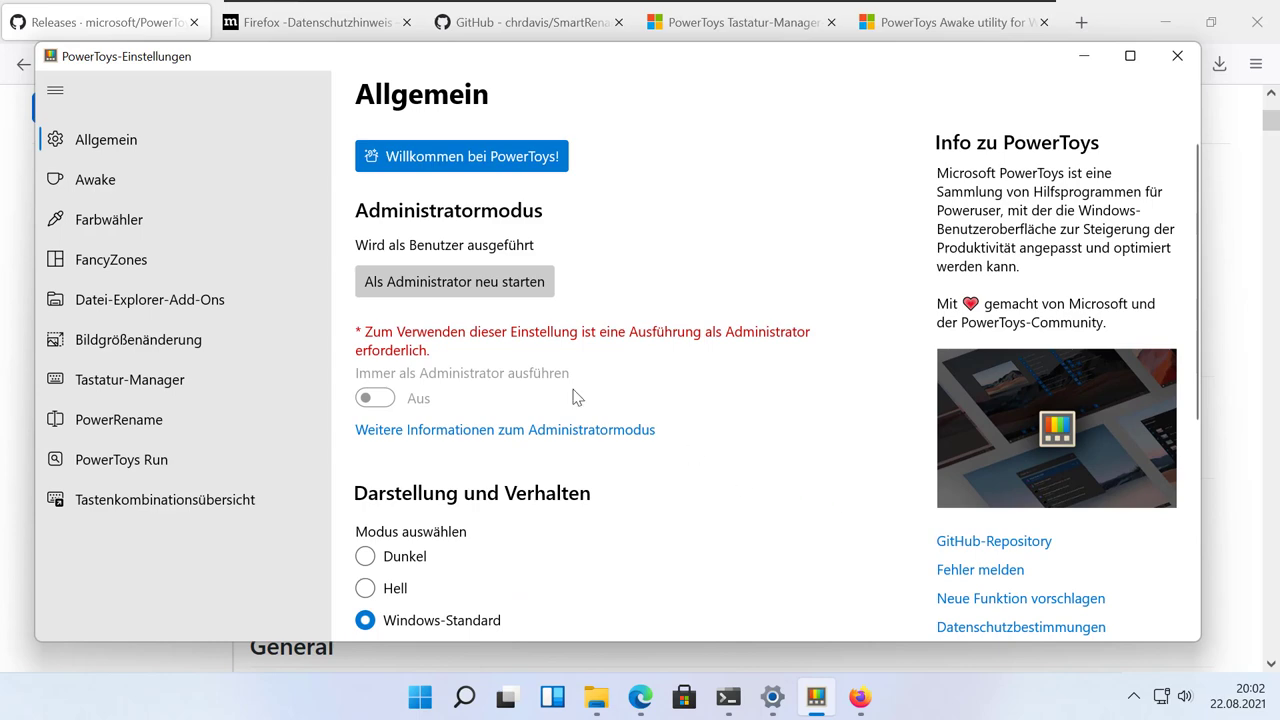
Step: Open the Awake settings and switch Awake off and on again to check its icon in the system tray
click(139, 193)
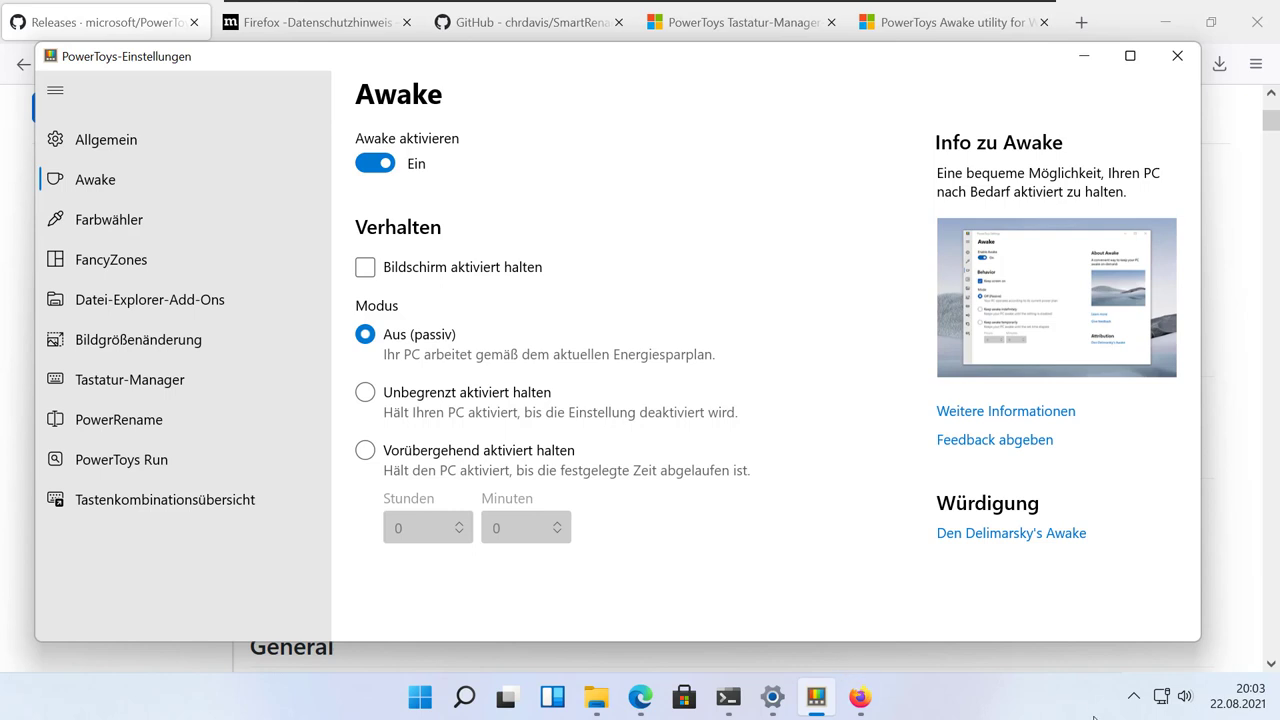
click(1134, 700)
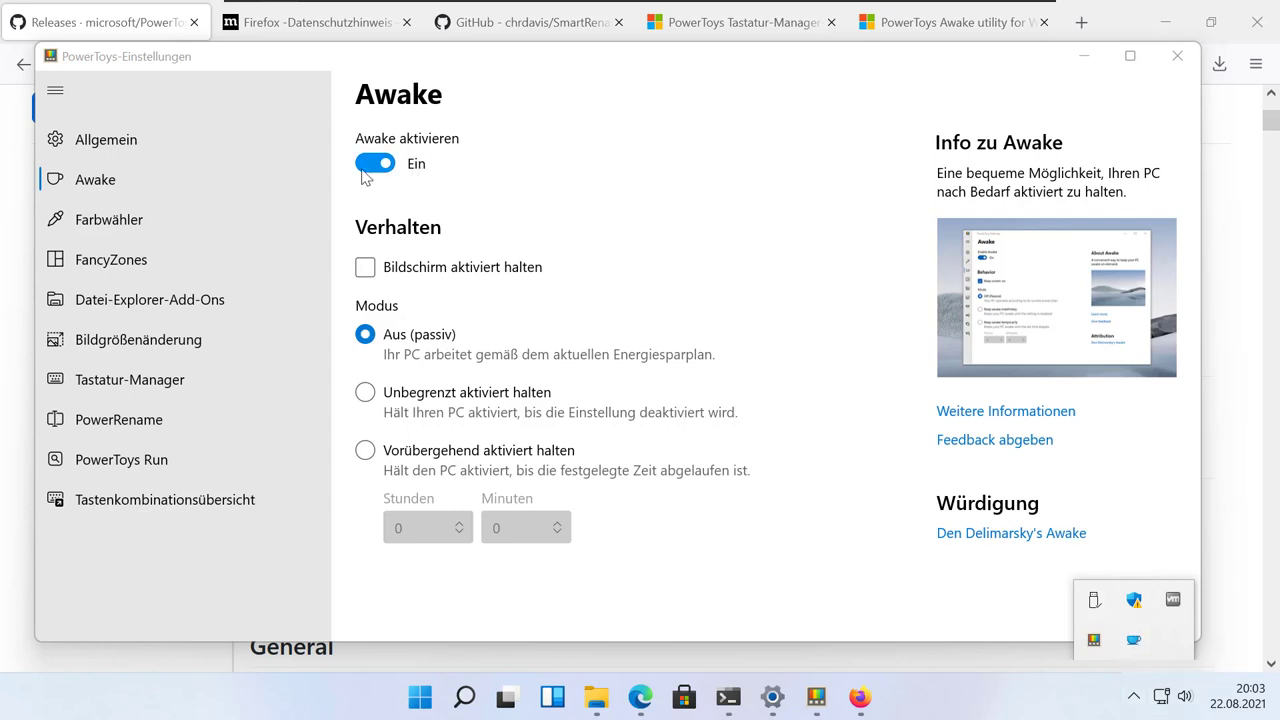
click(375, 163)
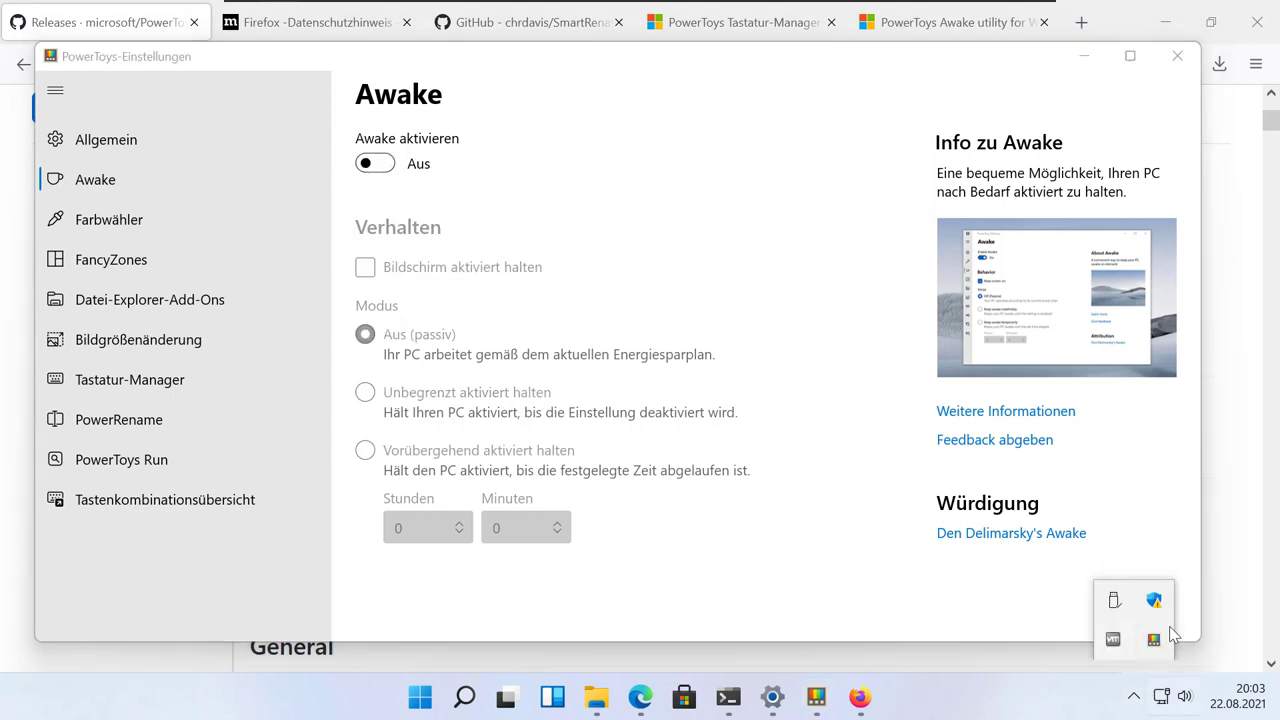
click(381, 174)
click(381, 172)
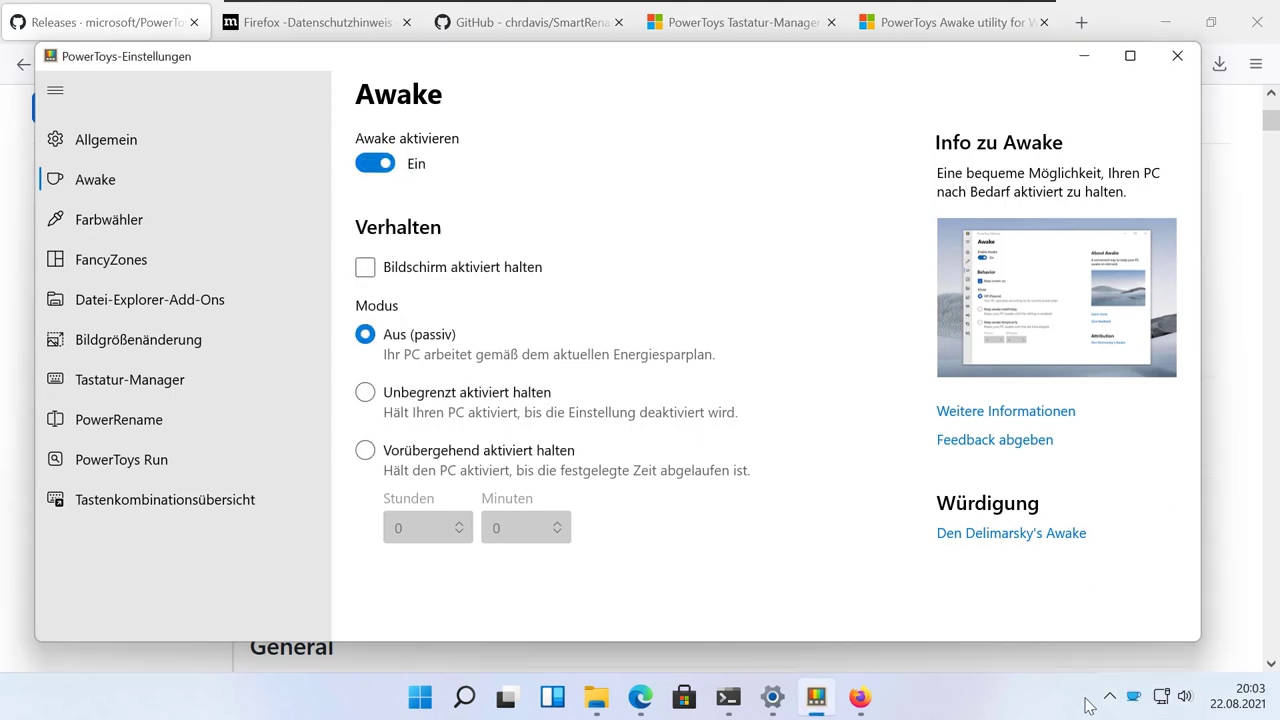
Step: From Awake's tray icon, try the mode Keep awake indefinitely and return it to Off (Passive)
right_click(1132, 700)
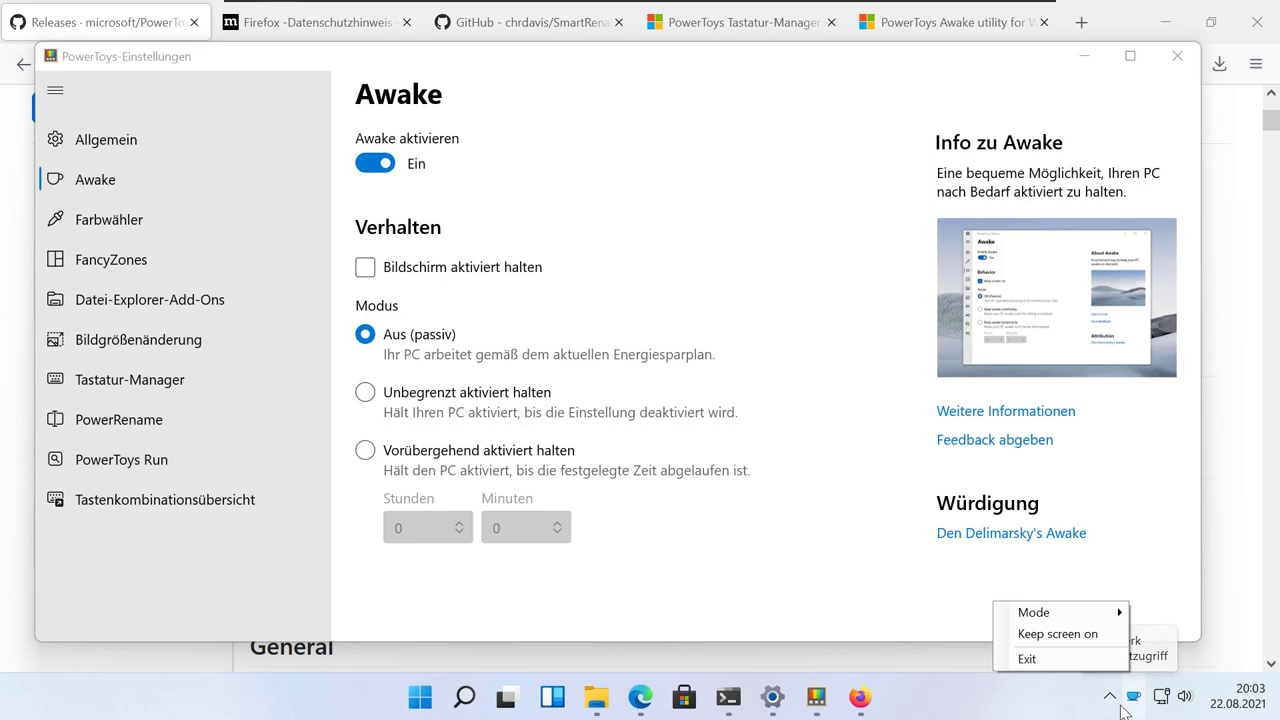
mouse_move(1069, 614)
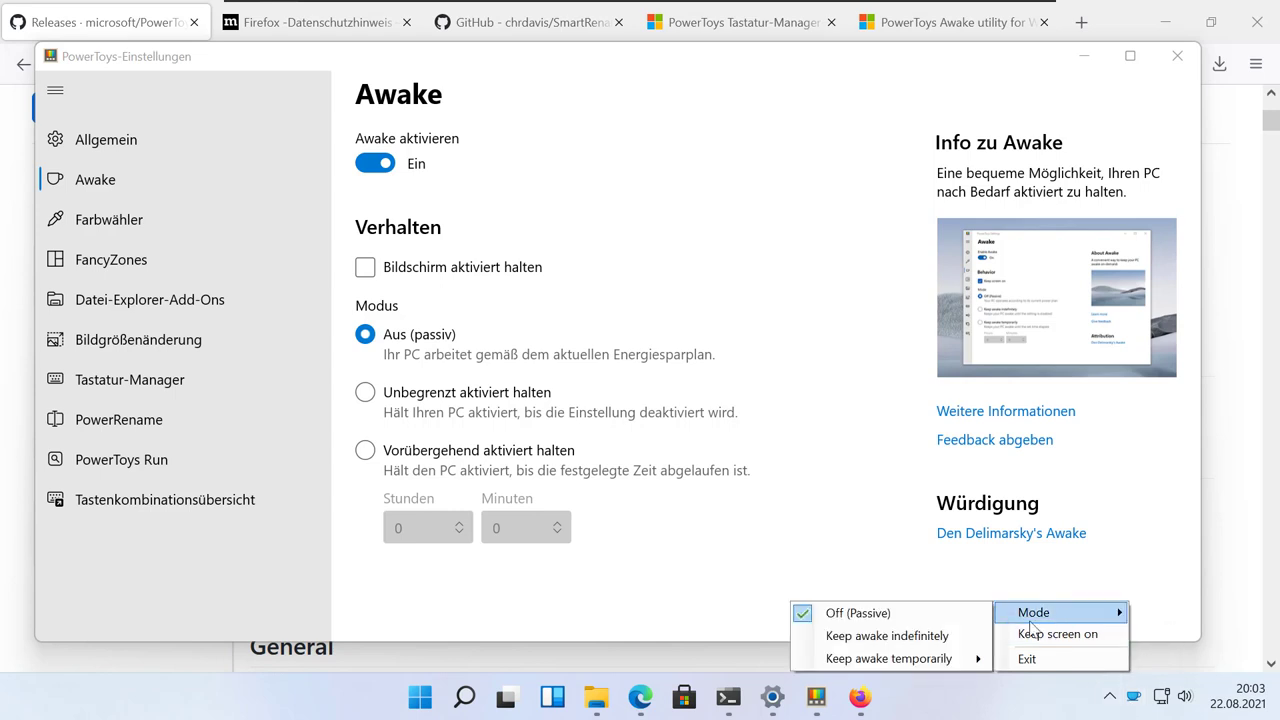
click(935, 637)
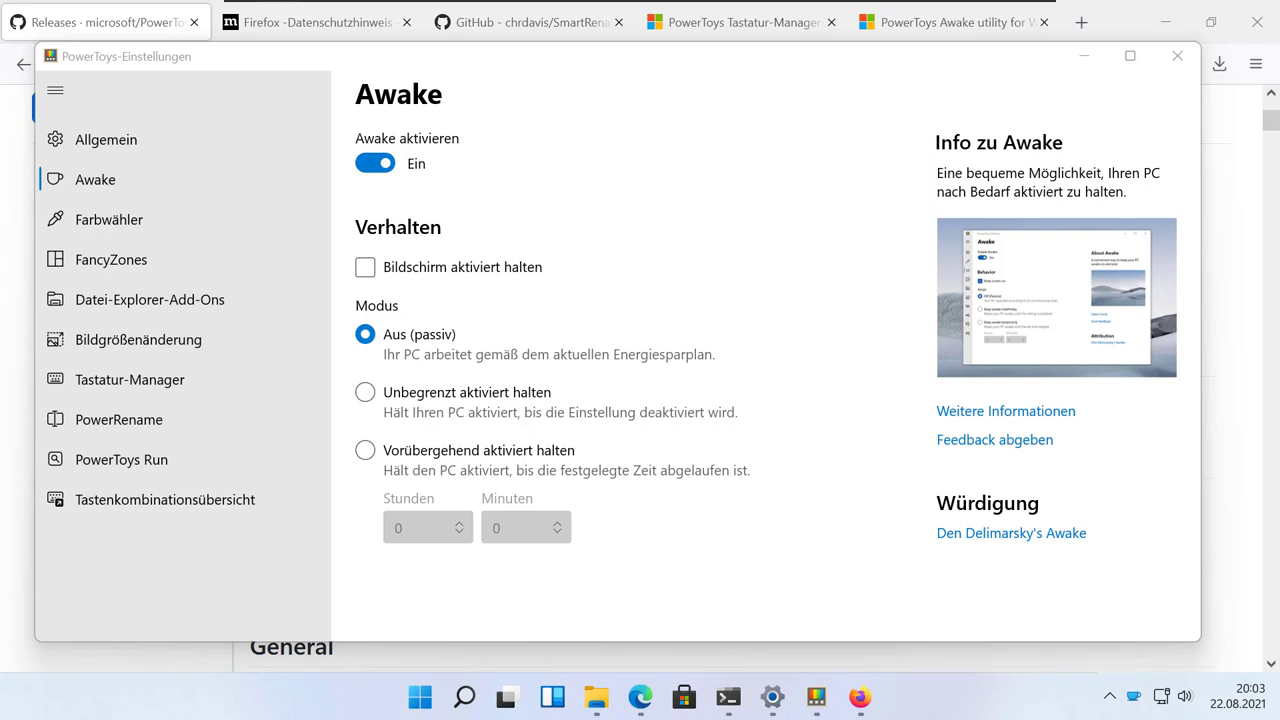
right_click(1132, 704)
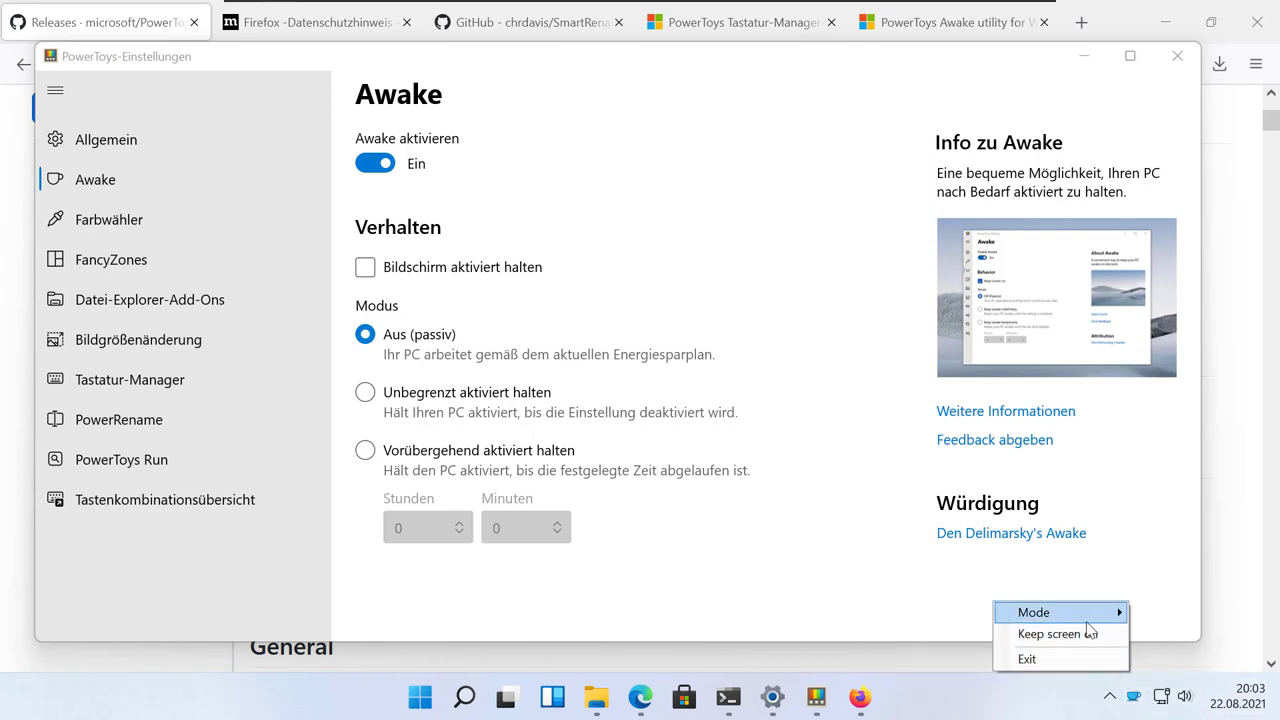
click(908, 622)
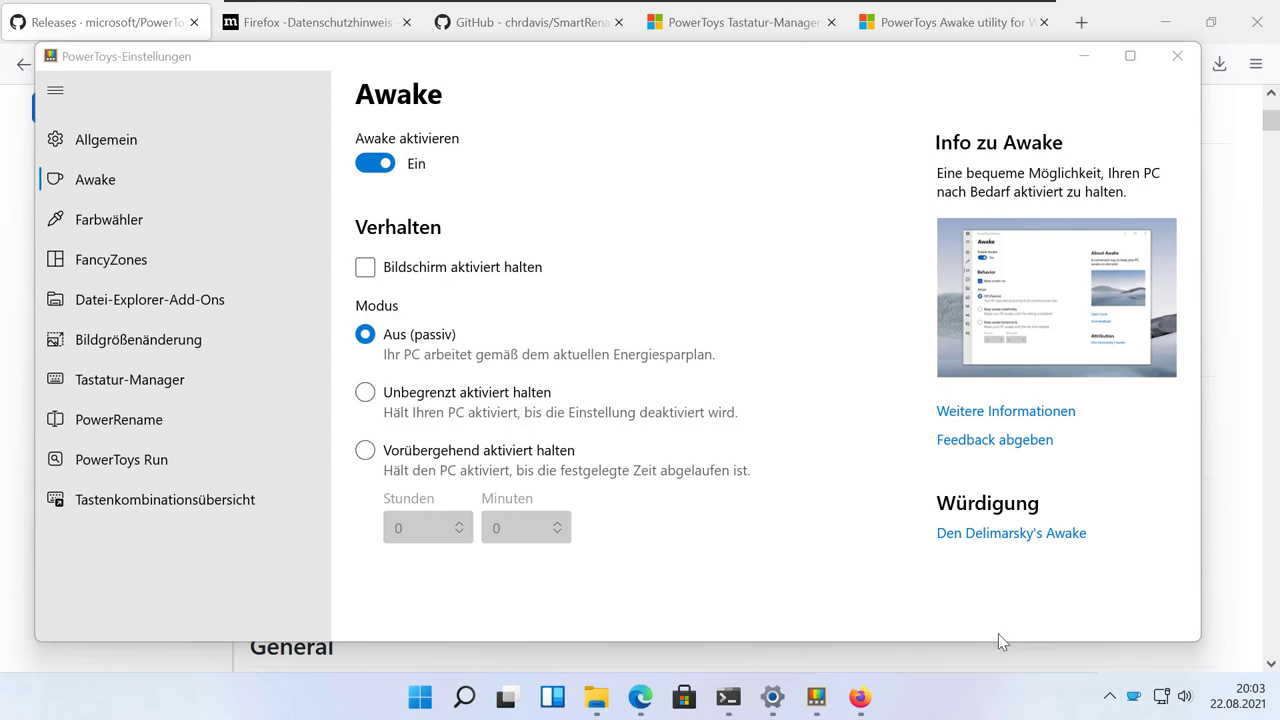
Step: View the durations that Awake's tray icon offers for the mode Keep awake temporarily, without choosing one
right_click(1133, 698)
mouse_move(1105, 613)
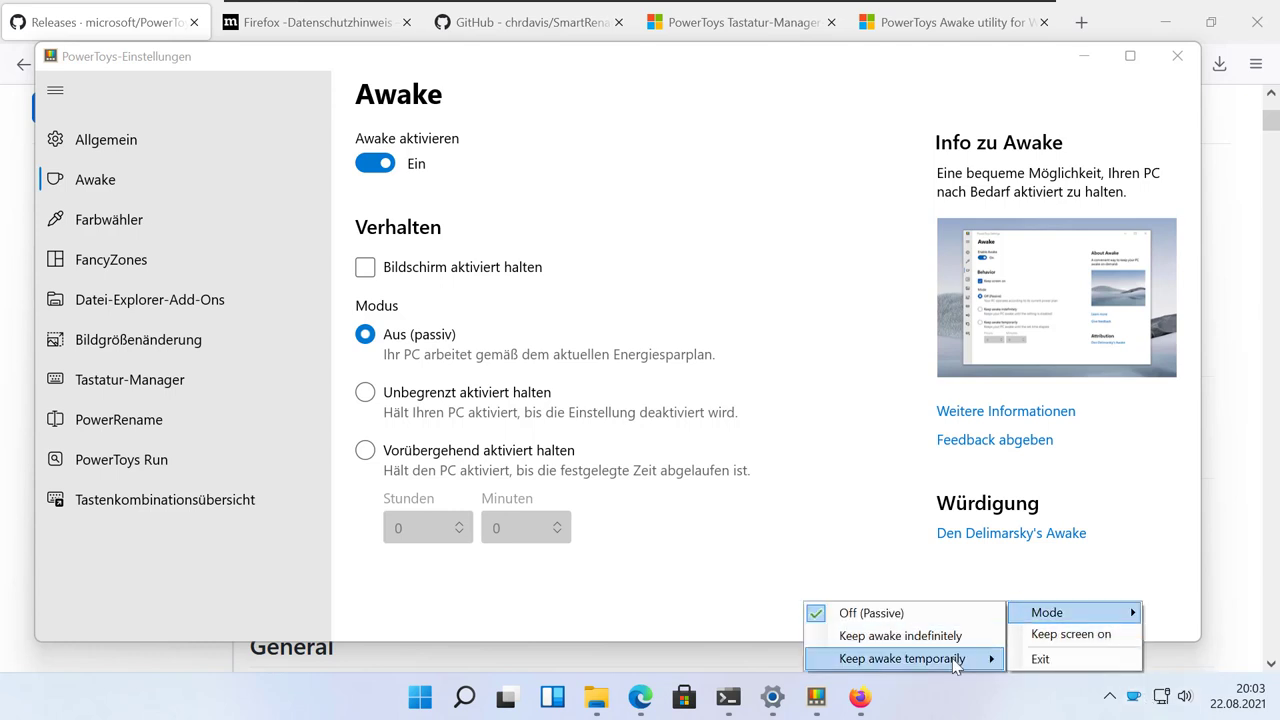
mouse_move(955, 667)
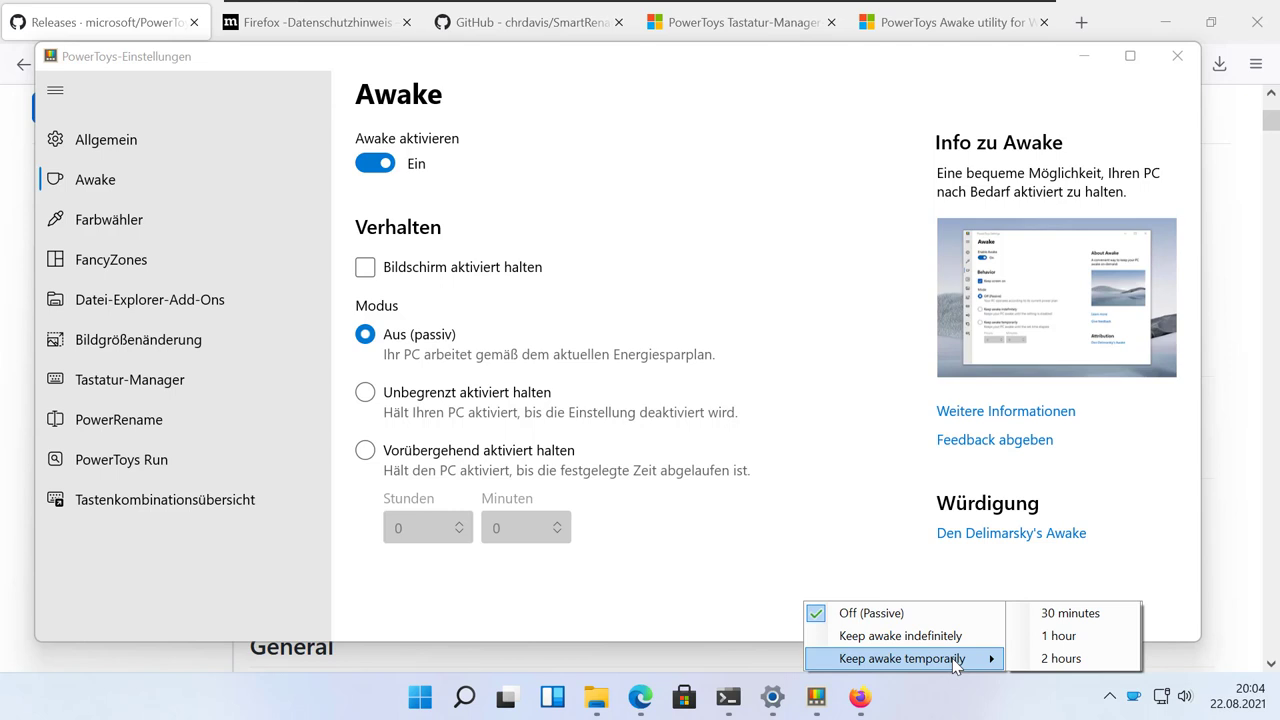
click(731, 251)
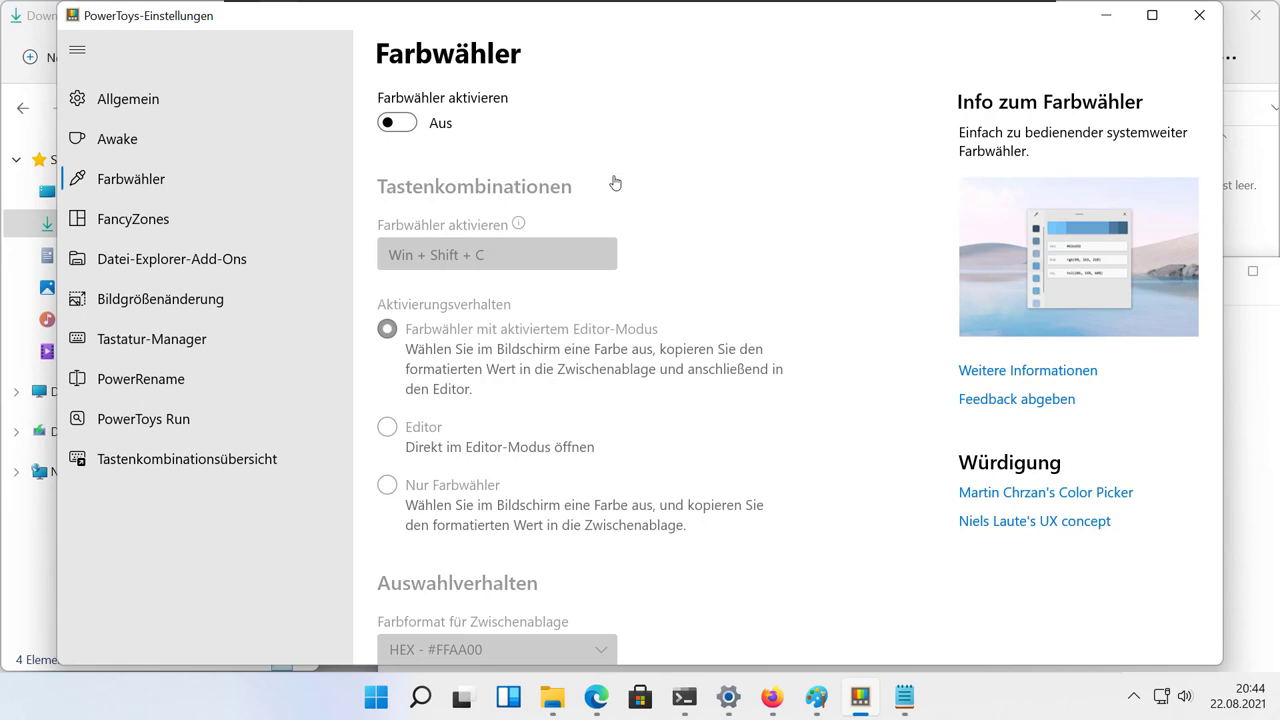
Step: Enable Farbwähler, pick the purple of the video icon in the File Explorer sidebar, and highlight its HEX and RGB values
click(395, 128)
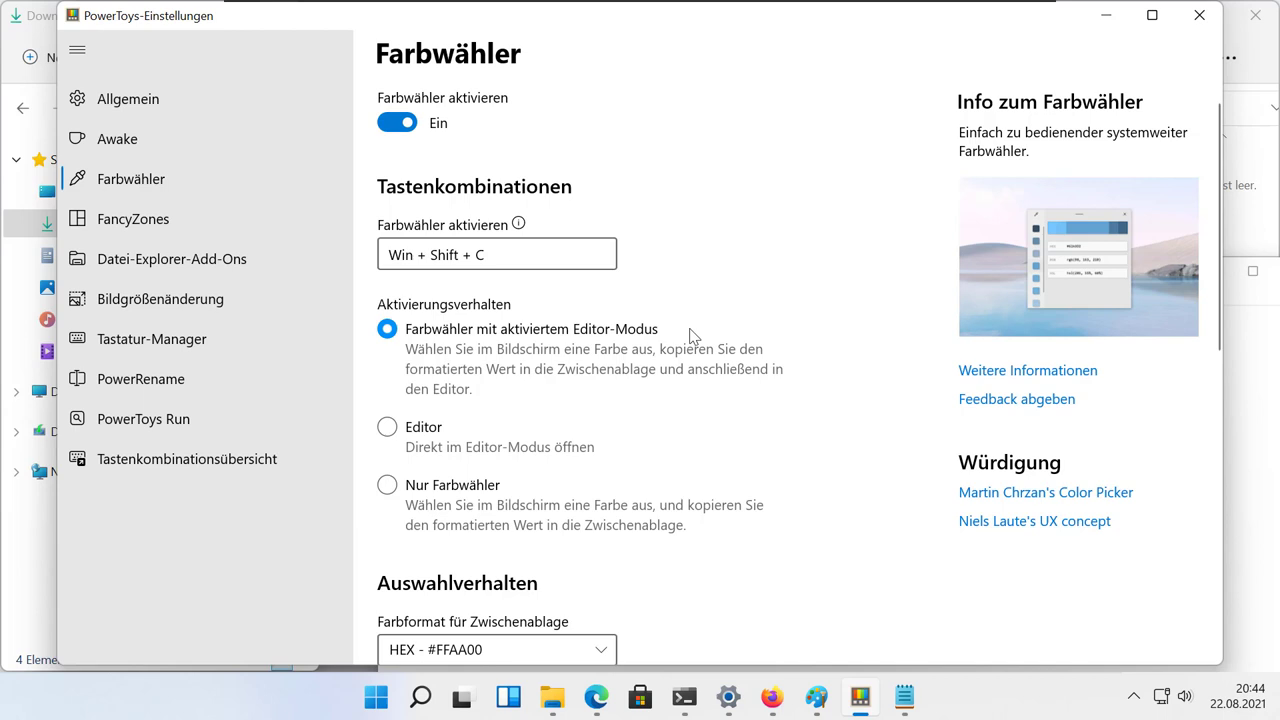
key(super+shift+c)
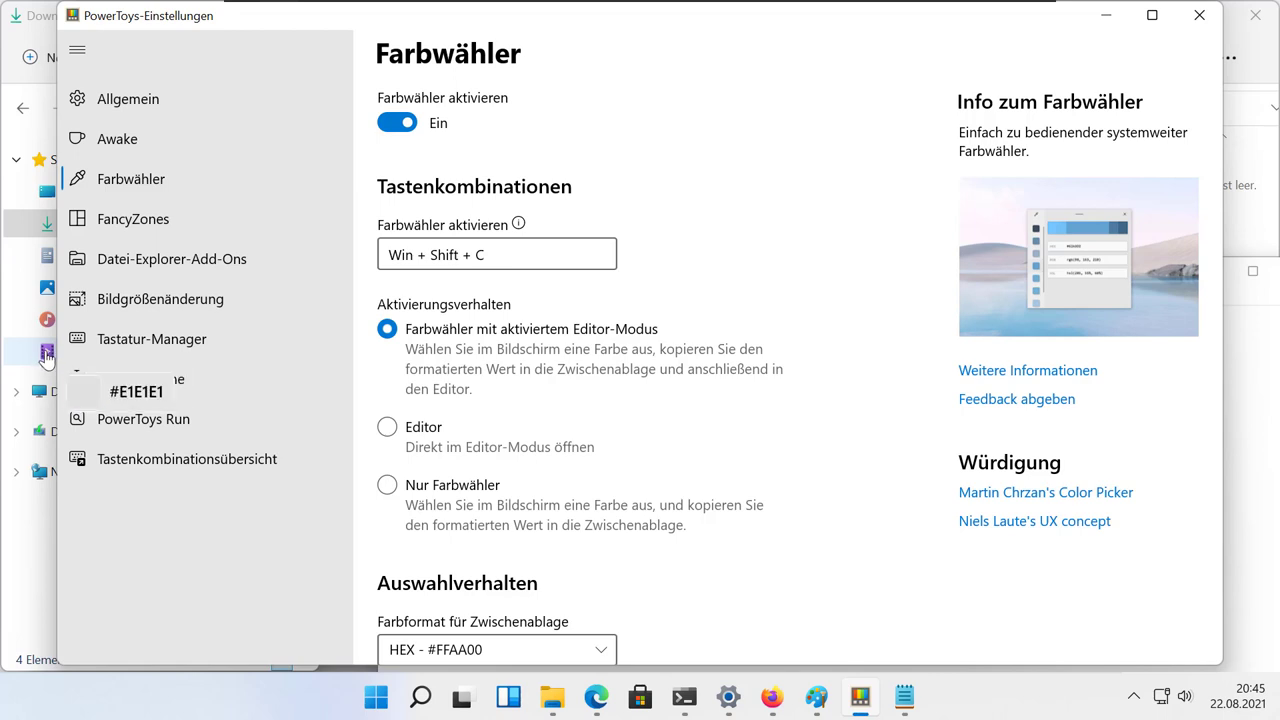
key(Return)
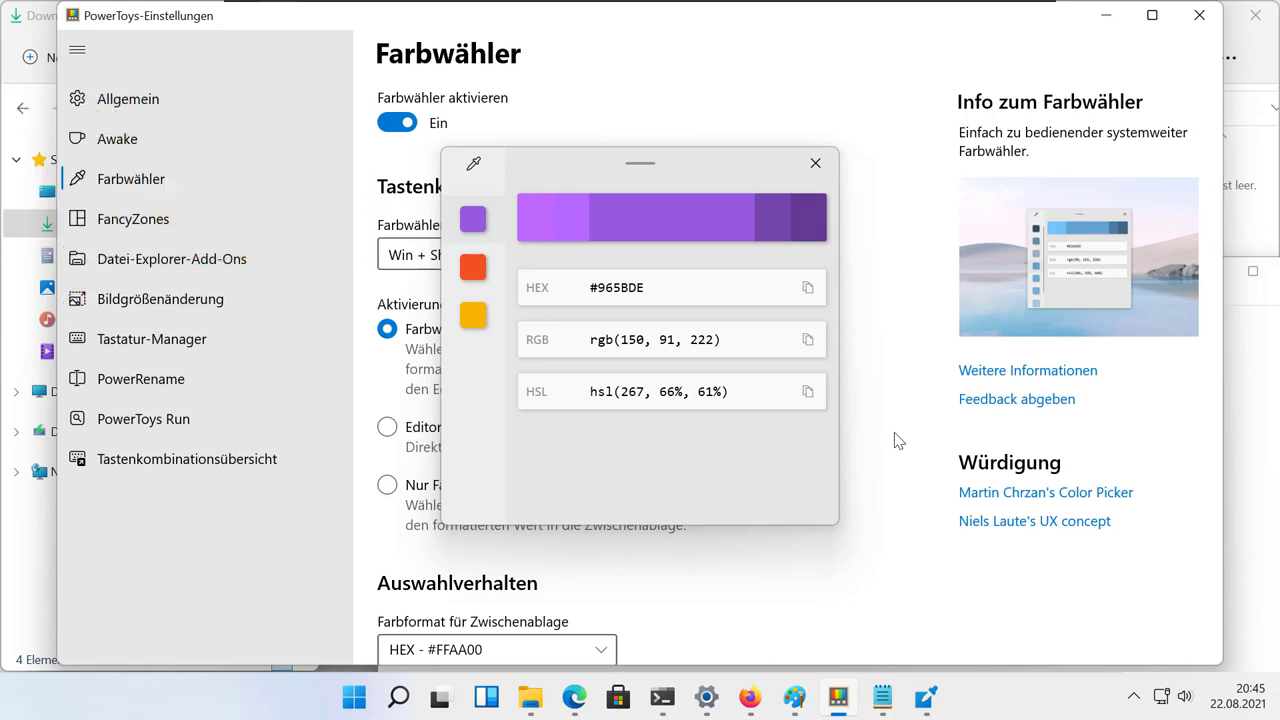
click(714, 288)
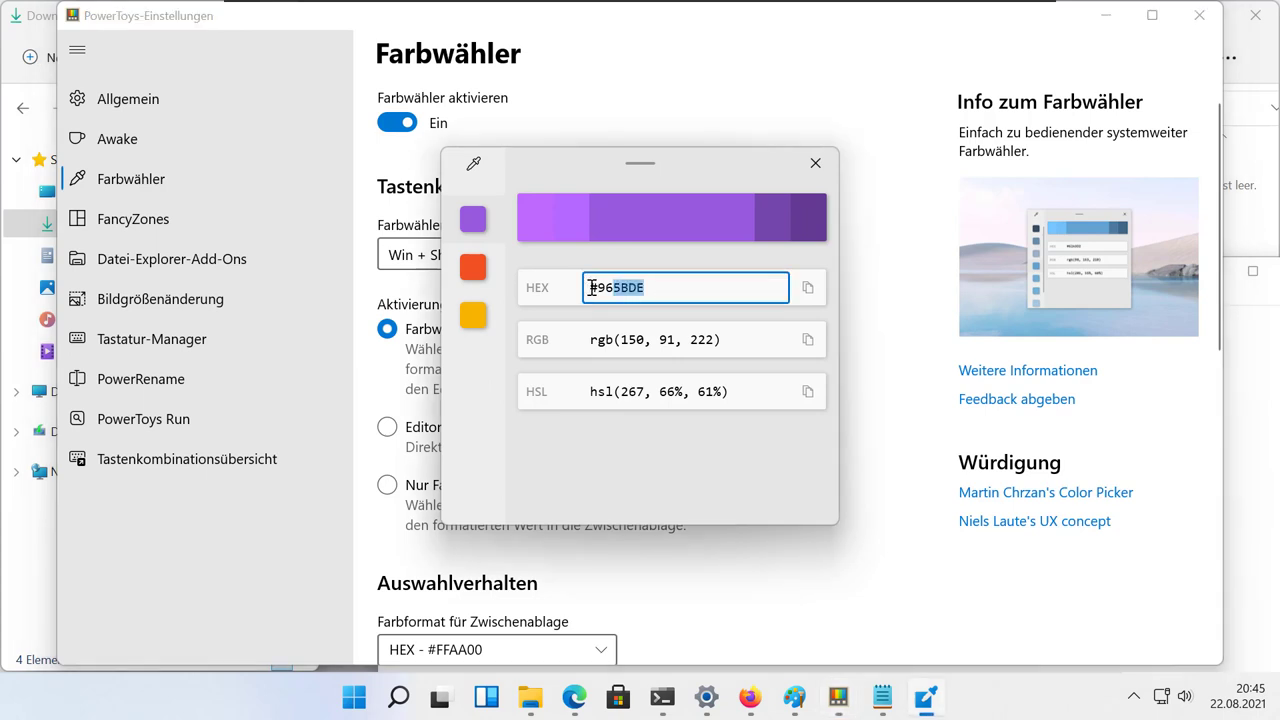
drag(731, 339, 576, 360)
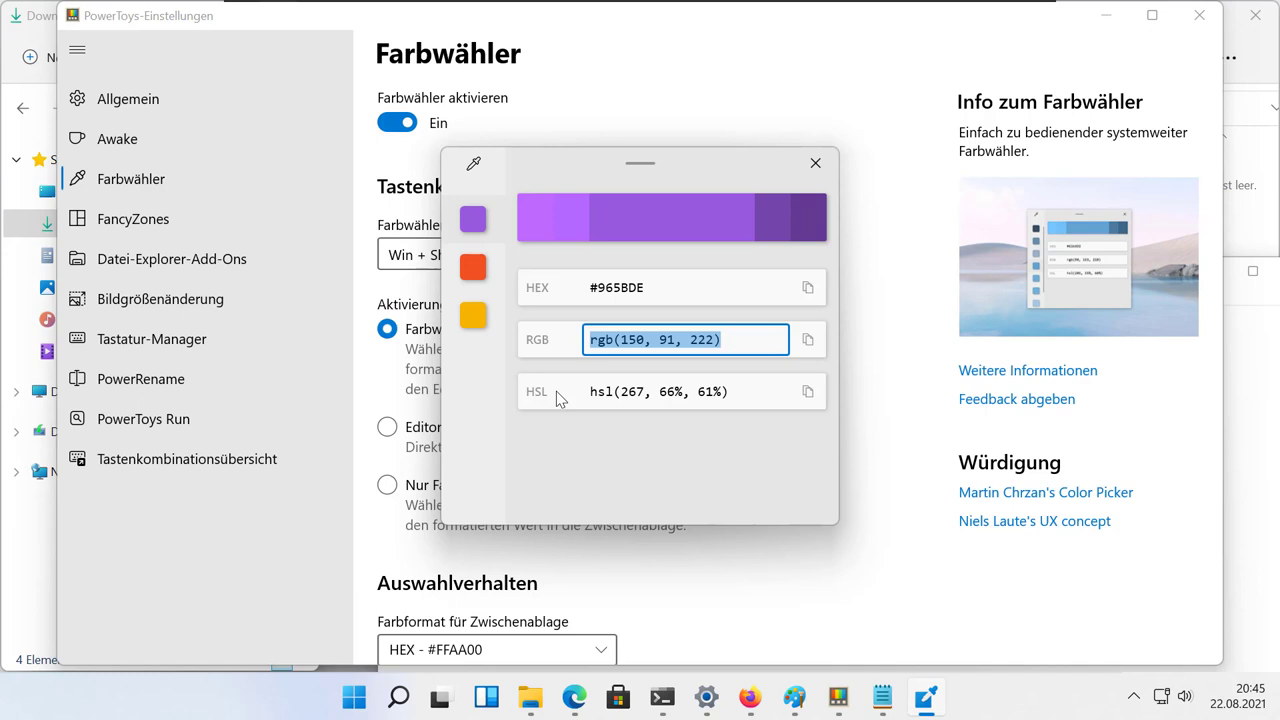
Step: Switch to Paint, place the colour picker window beside it, and open the palette editor for entering the picked RGB value
click(808, 697)
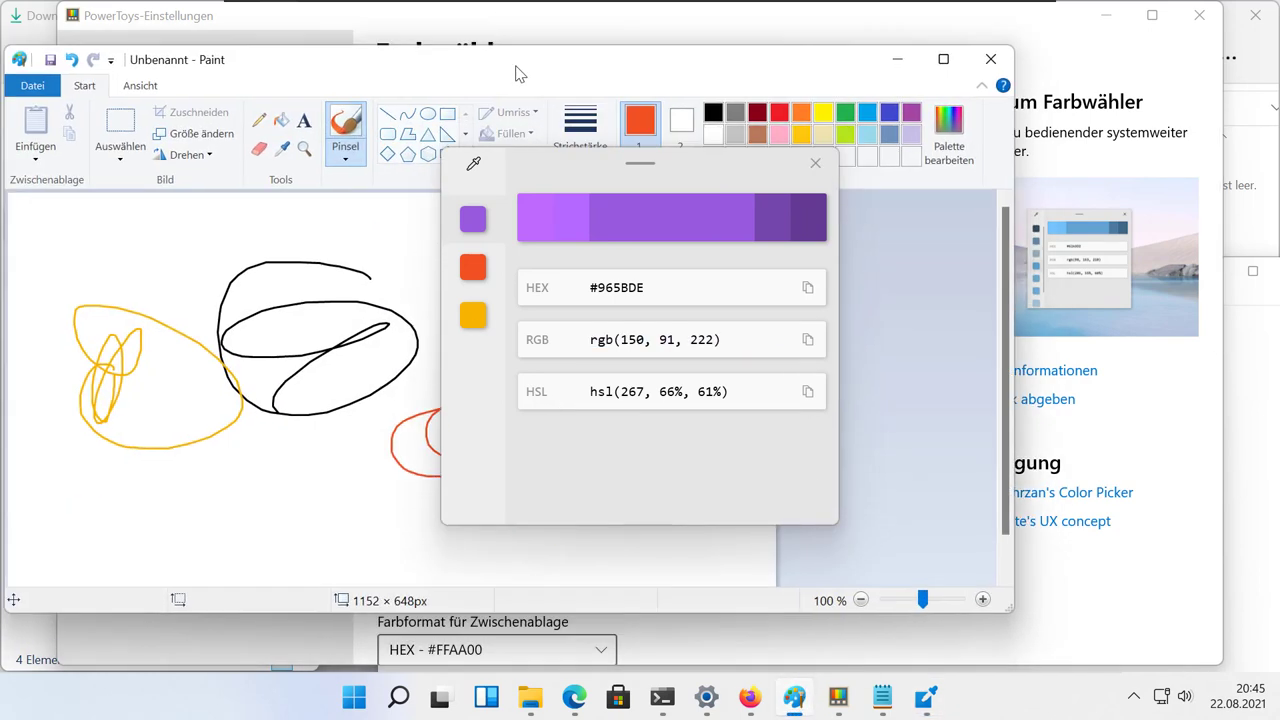
drag(559, 163, 969, 206)
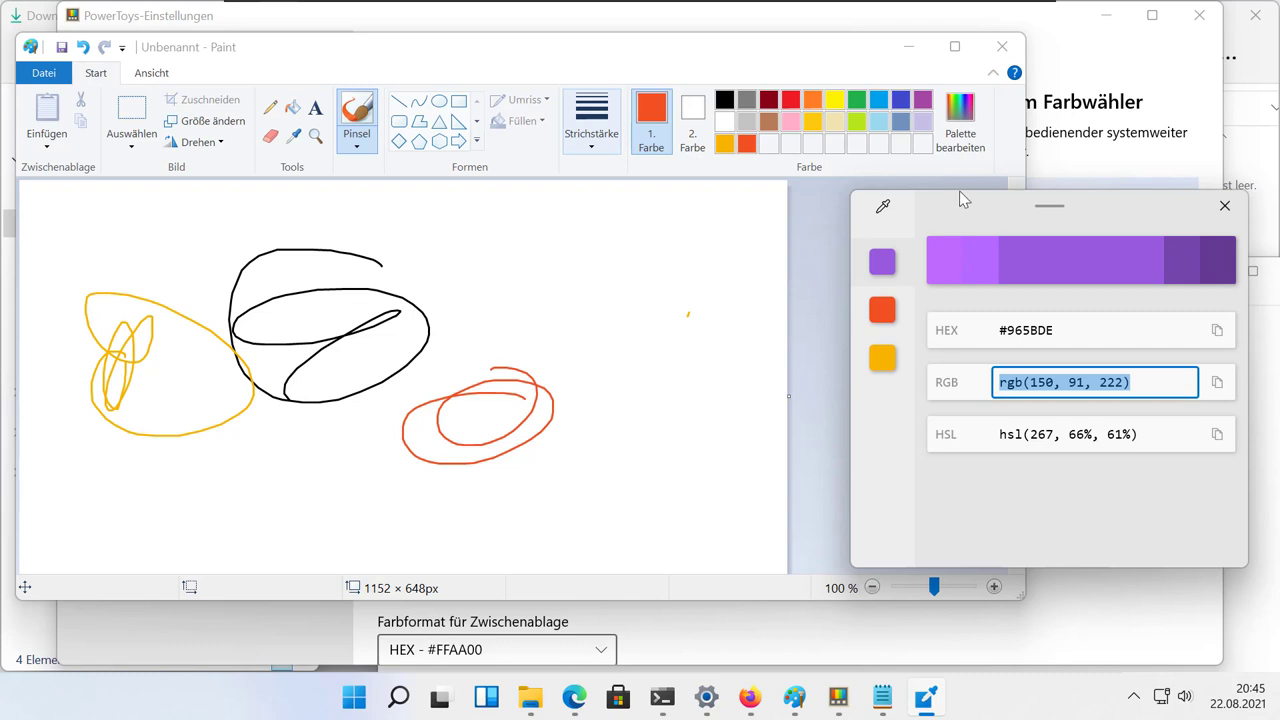
click(975, 140)
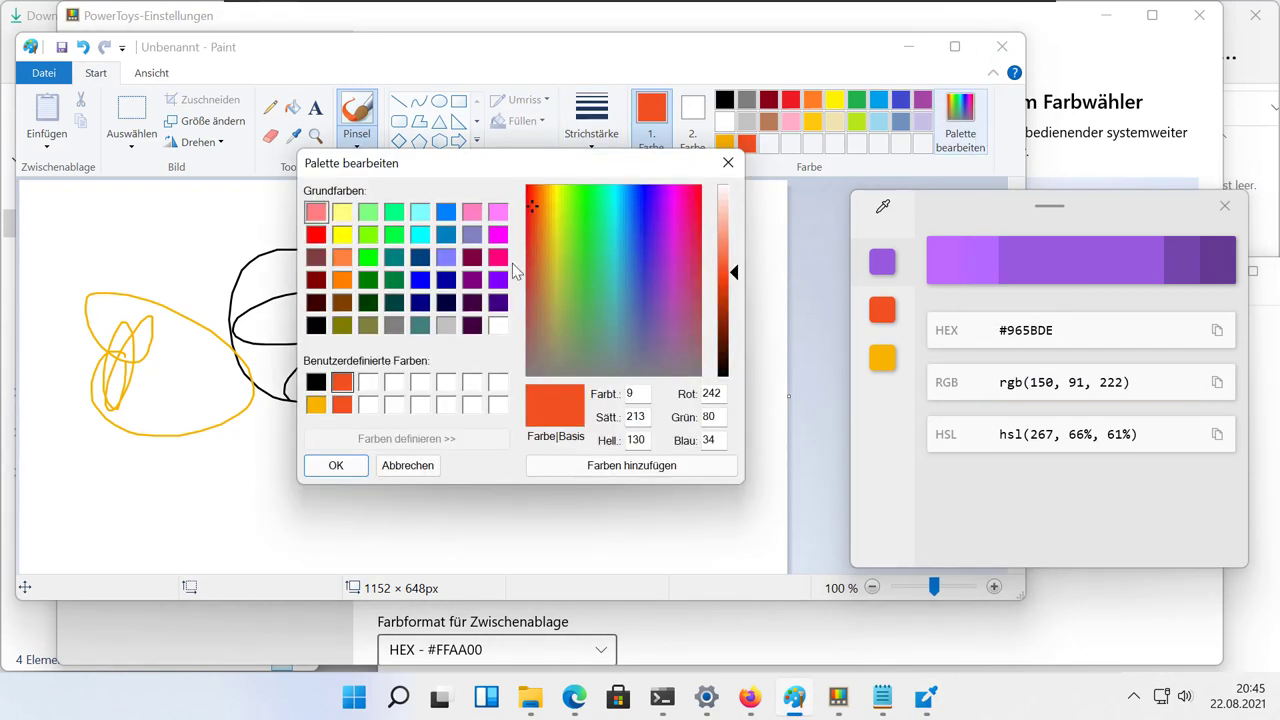
click(1032, 390)
drag(1032, 390, 1116, 381)
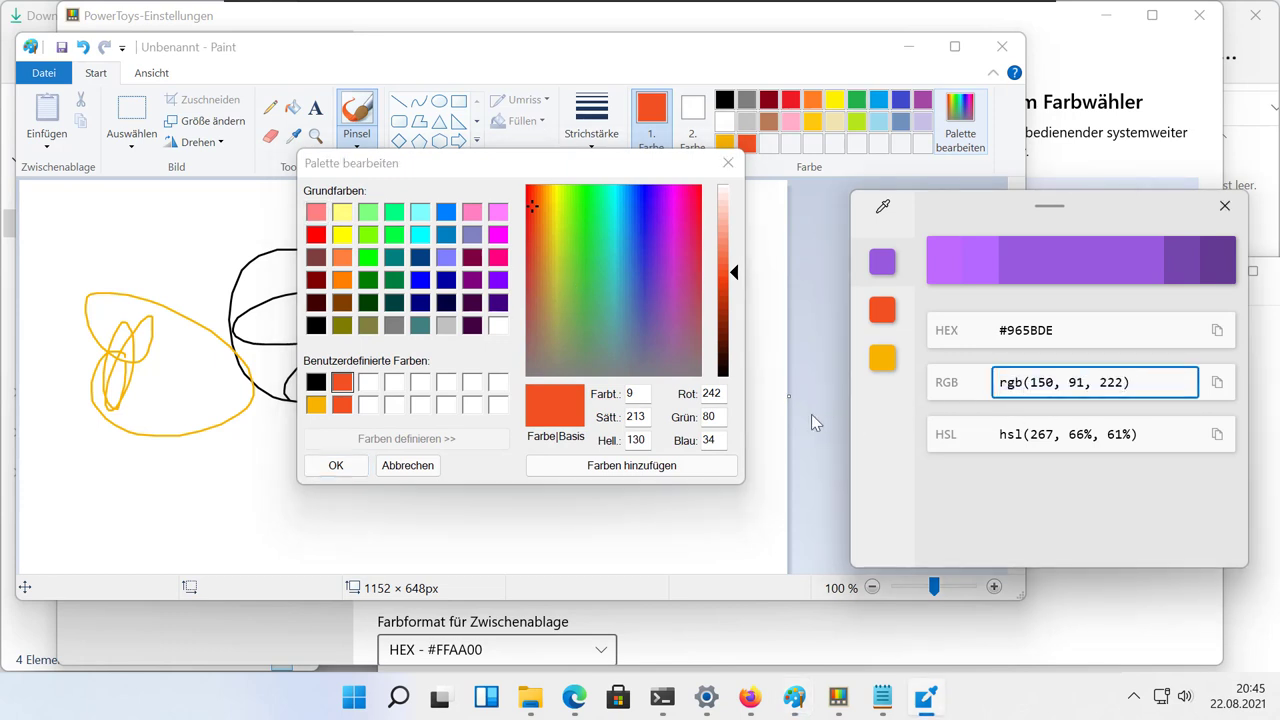
Step: Enter red 150, green 91 and blue 222 in Paint's palette editor and move the colour picker window higher
click(717, 393)
double_click(717, 393)
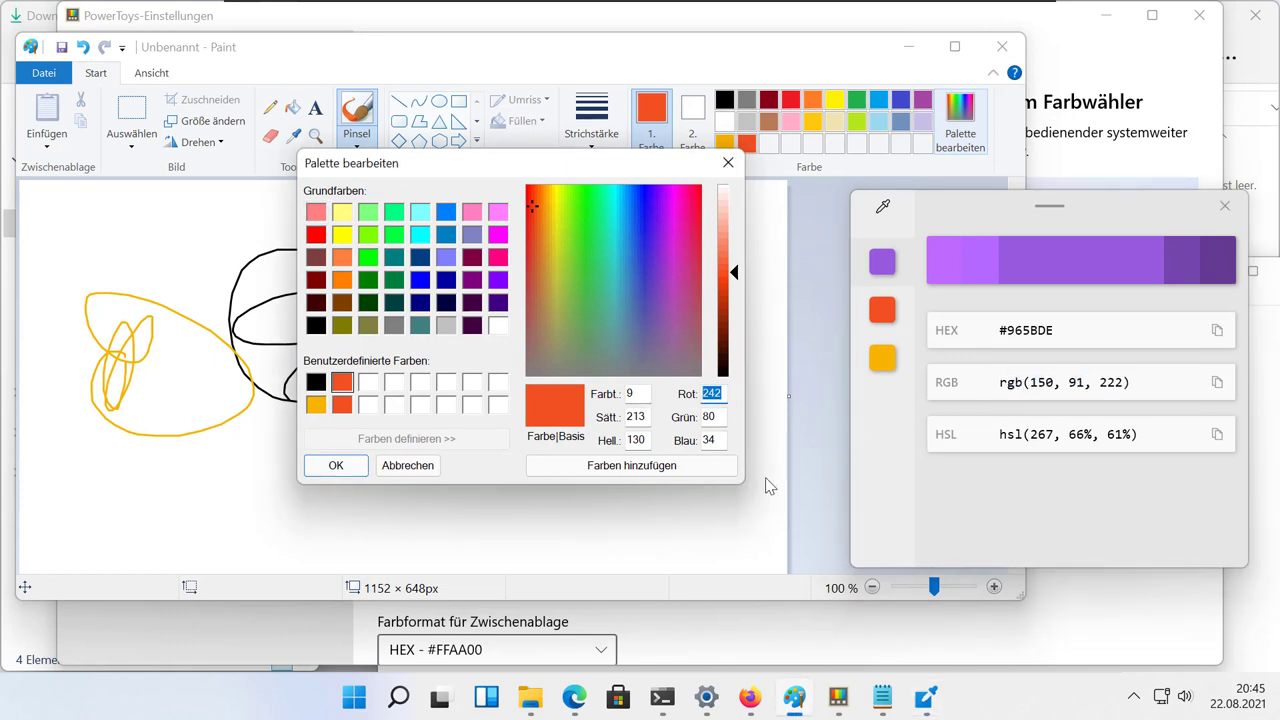
text(150)
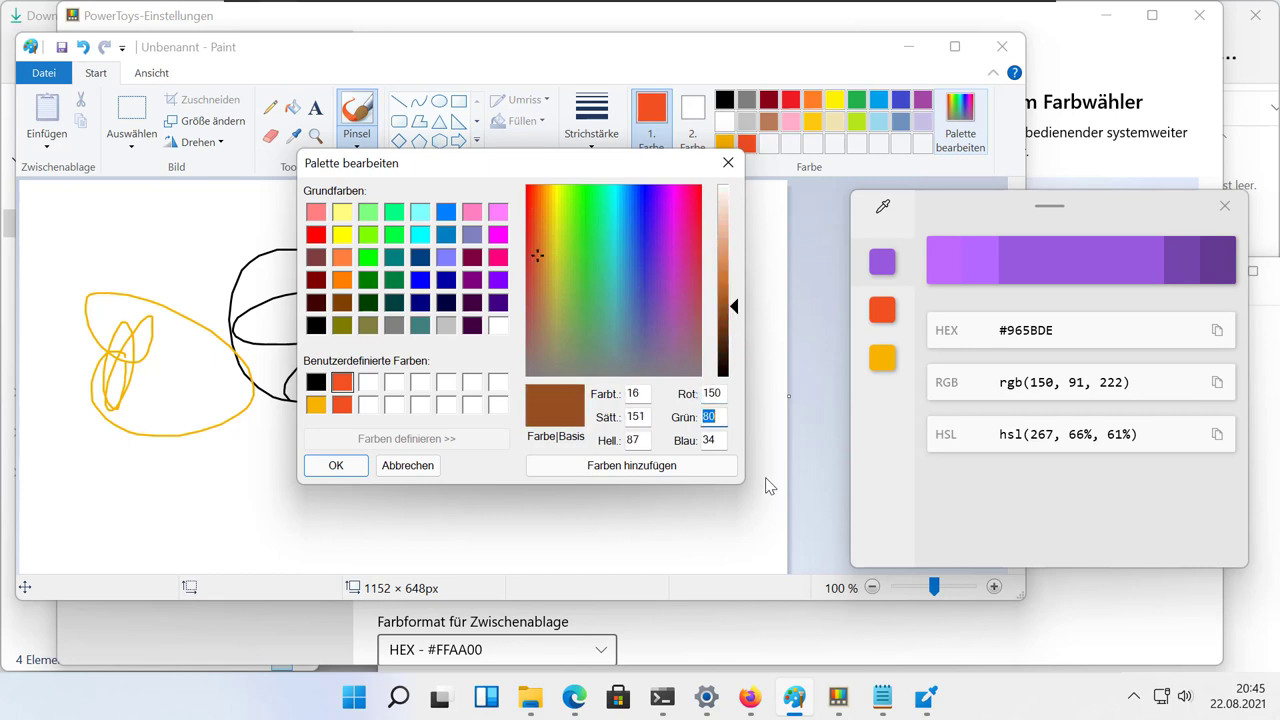
text(91)
key(Tab)
text(222)
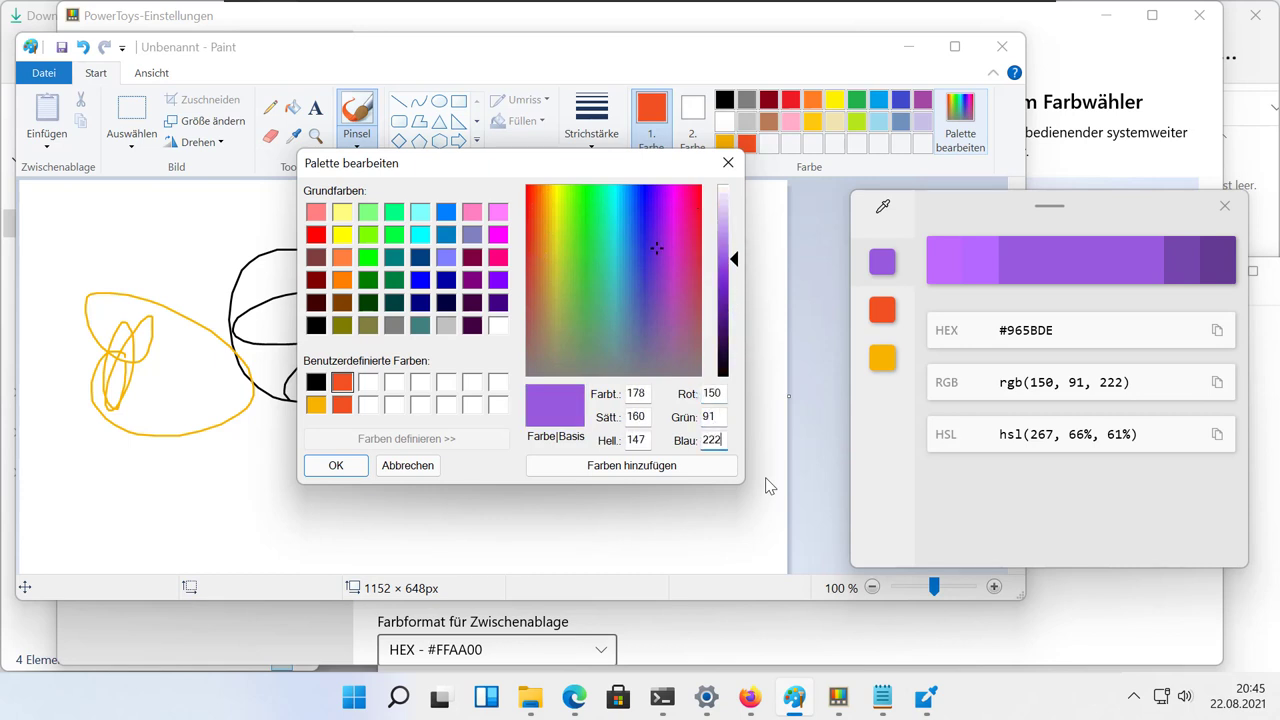
mouse_move(1023, 209)
mouse_down()
mouse_move(742, 306)
mouse_move(743, 367)
mouse_move(733, 357)
mouse_move(991, 203)
mouse_move(993, 141)
mouse_up()
Step: Replace the orange-red custom colour in the lower row with red 150, green 91, blue 222 and apply it as the drawing colour
click(343, 404)
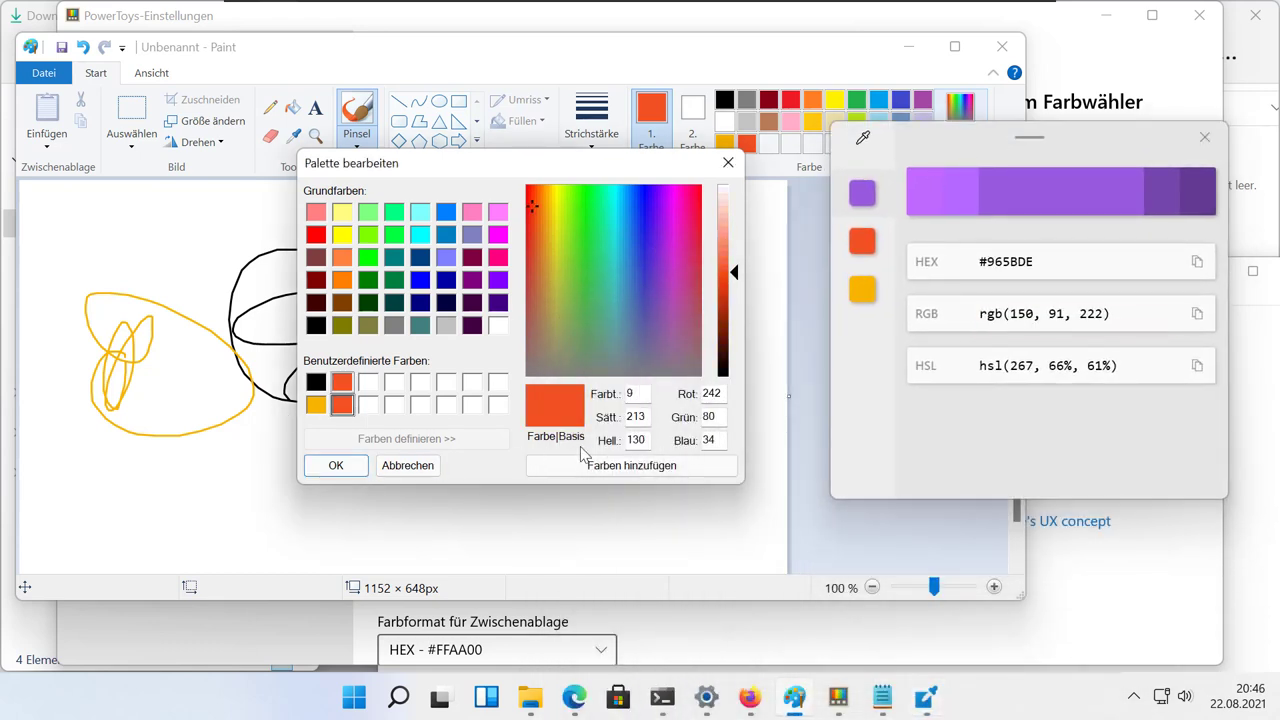
double_click(722, 395)
text(150)
key(Tab)
key(Tab)
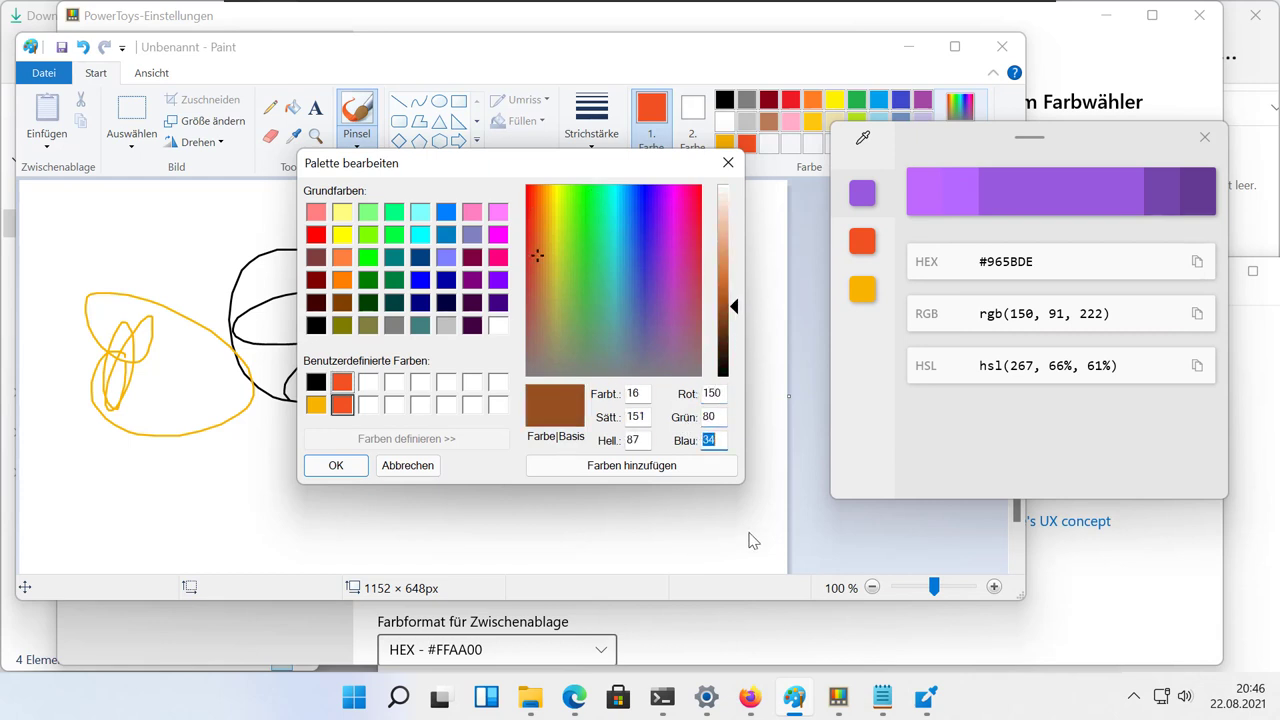
double_click(722, 417)
text(91)
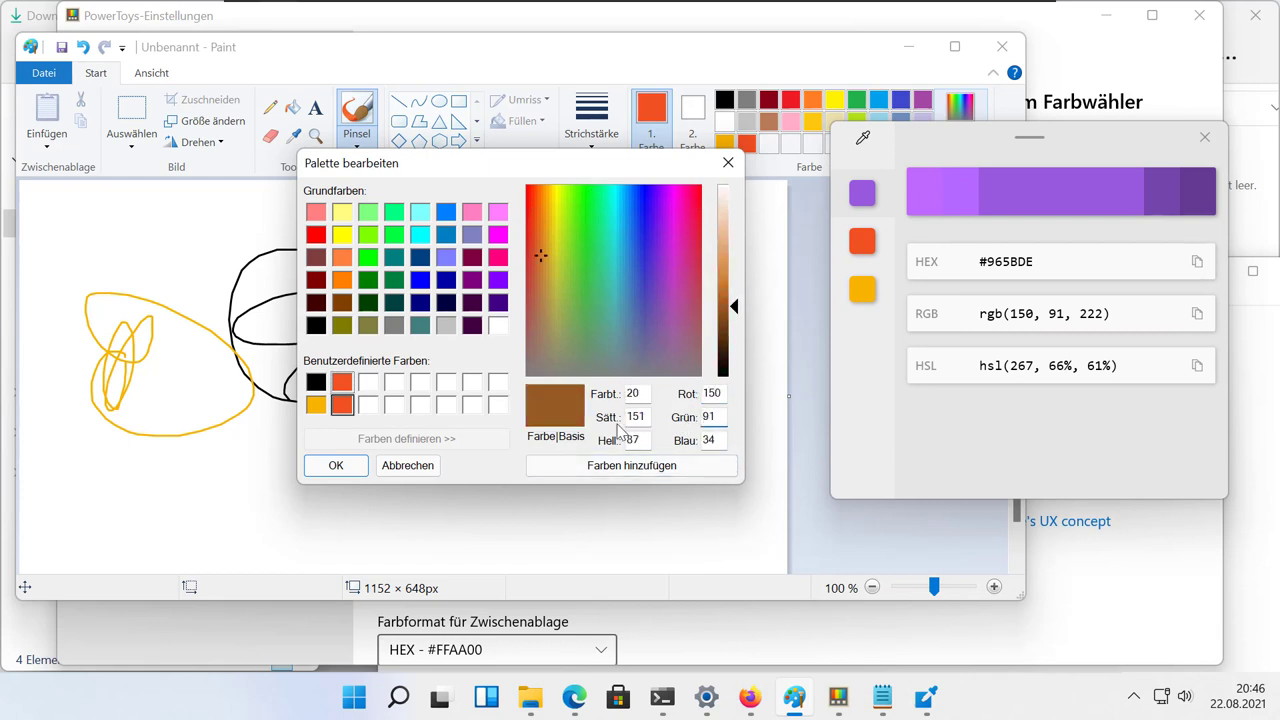
key(Tab)
text(222)
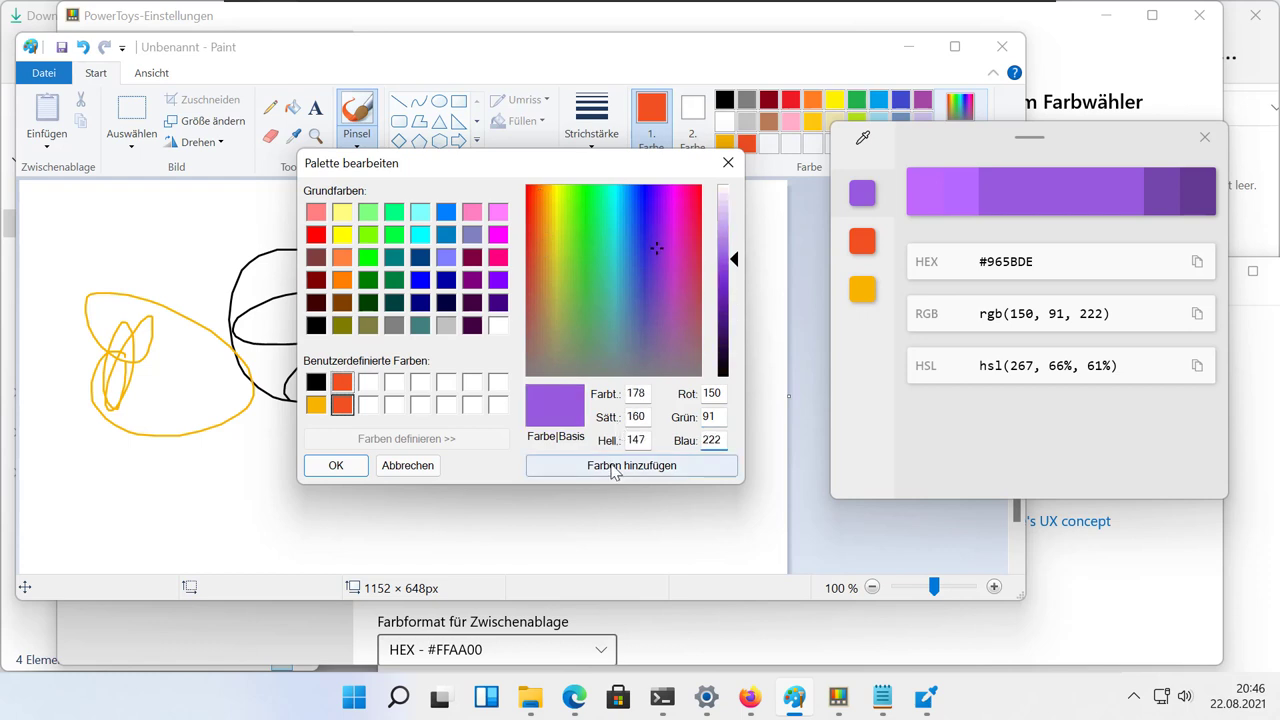
click(614, 471)
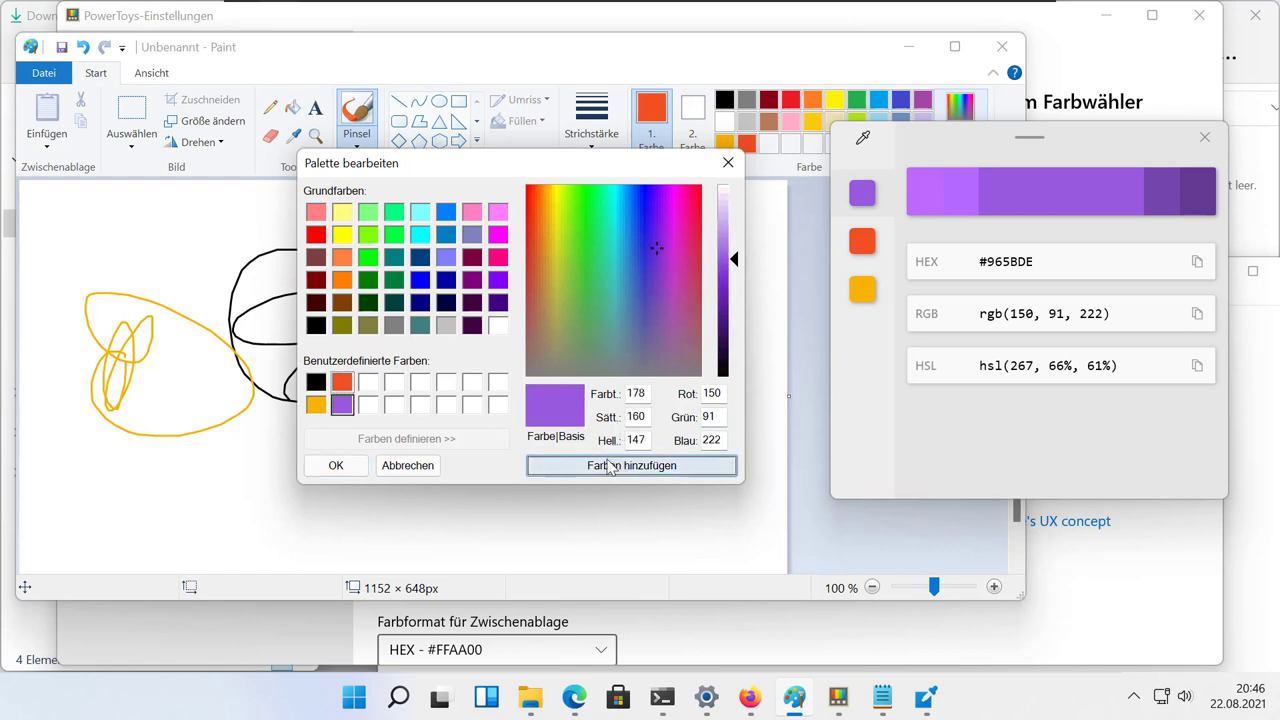
click(336, 466)
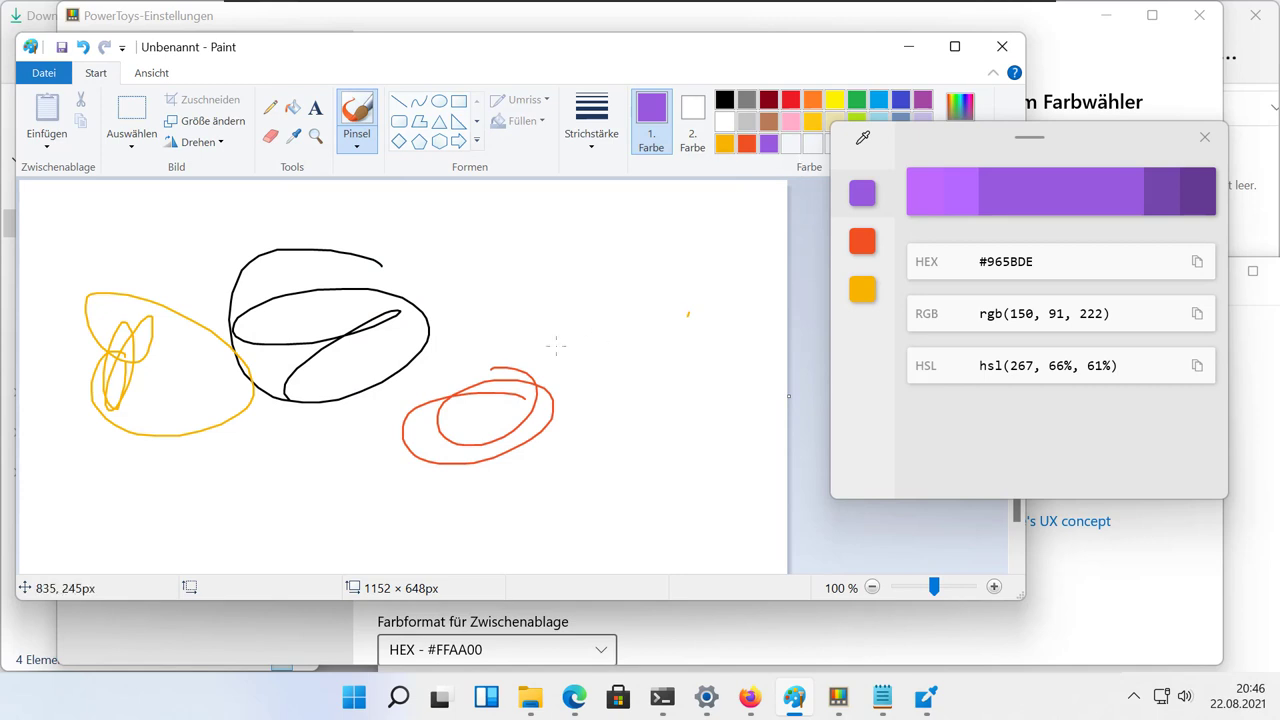
Step: Scribble a purple shape beside the black one in Paint, then sample the yellow of the existing line with the colour pipette
mouse_move(588, 281)
mouse_down()
mouse_move(550, 278)
mouse_move(593, 258)
mouse_move(459, 327)
mouse_move(515, 284)
mouse_move(442, 264)
mouse_move(462, 268)
mouse_up()
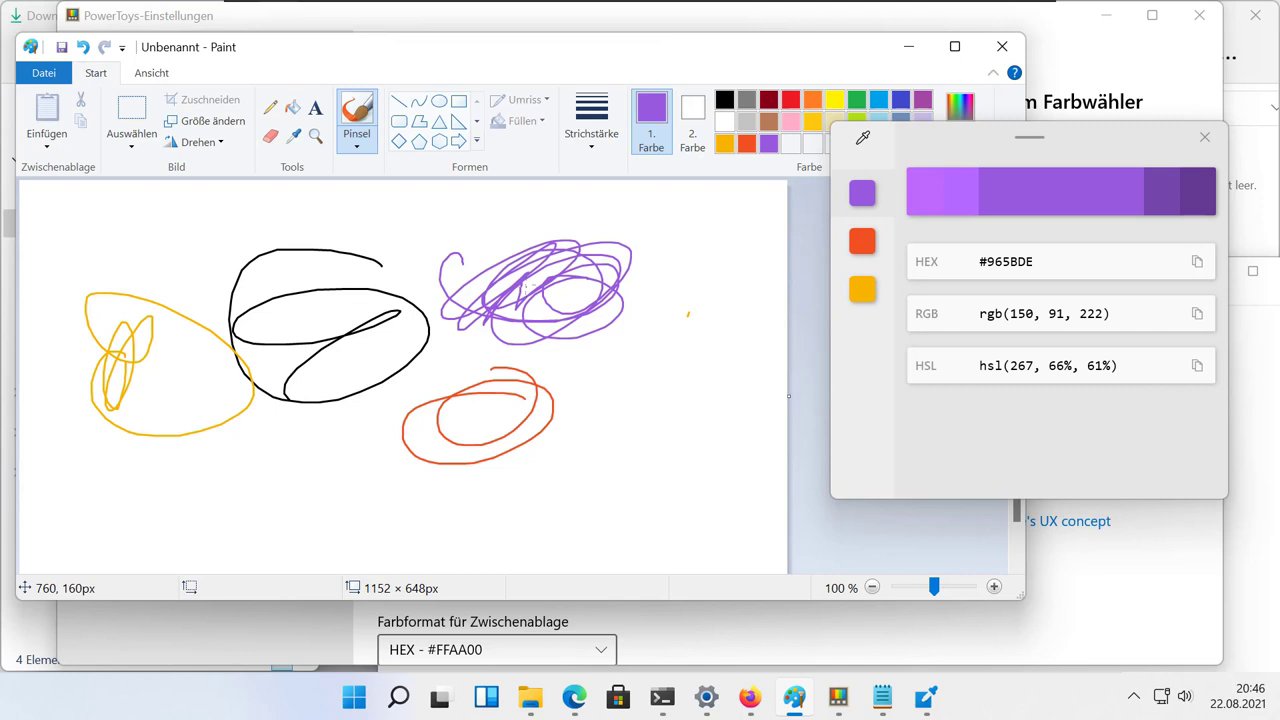
click(293, 136)
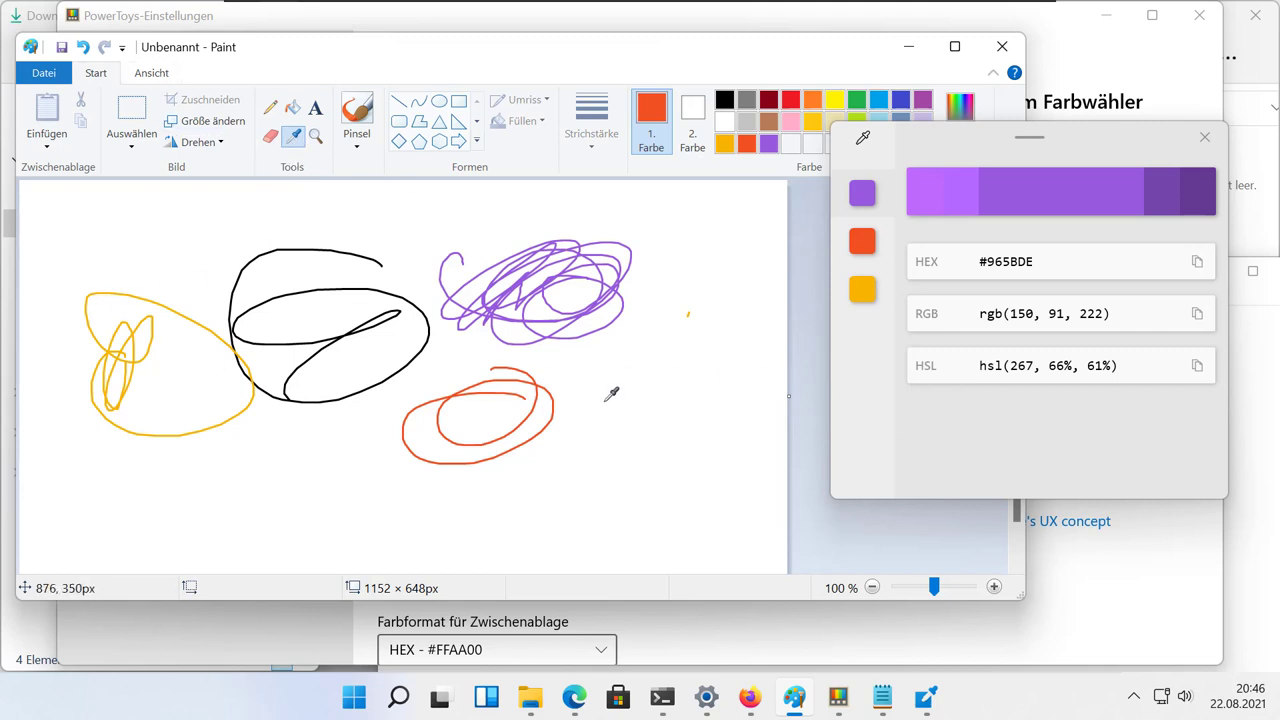
click(191, 315)
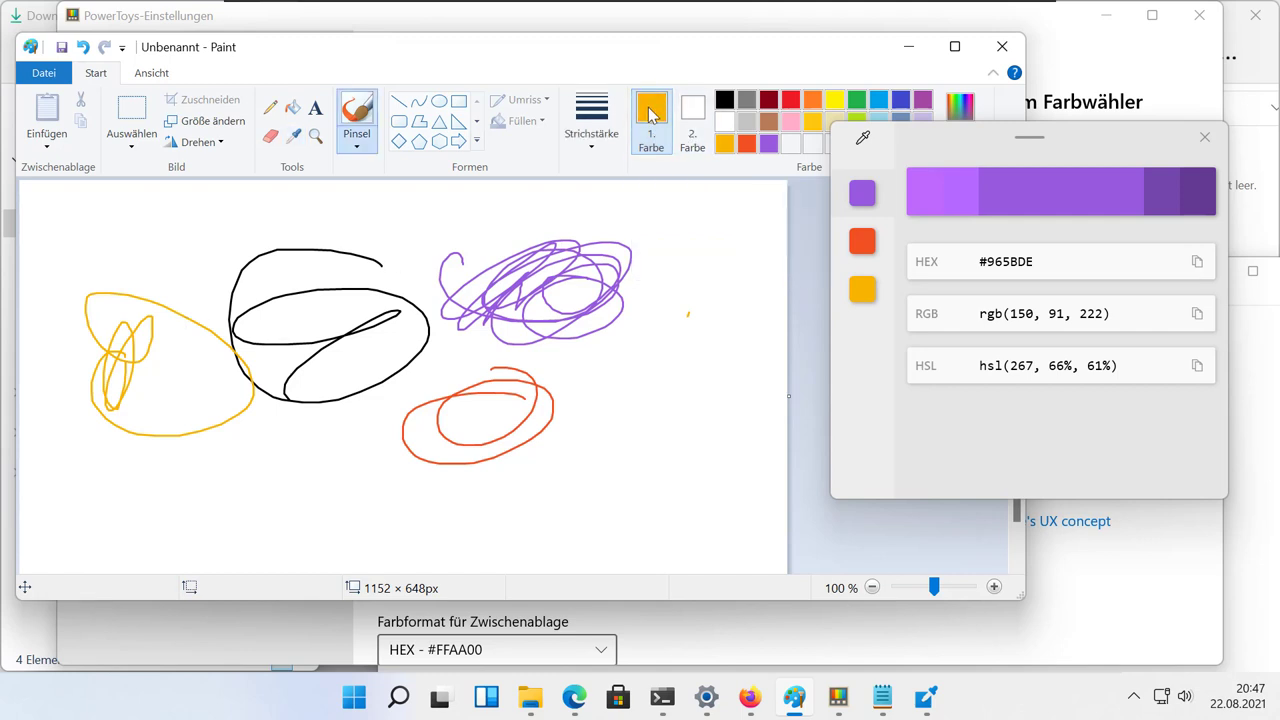
Step: Move the colour picker window clear of Paint's palette and view the options offered for Farbe 1, without choosing one
drag(1066, 143, 1075, 288)
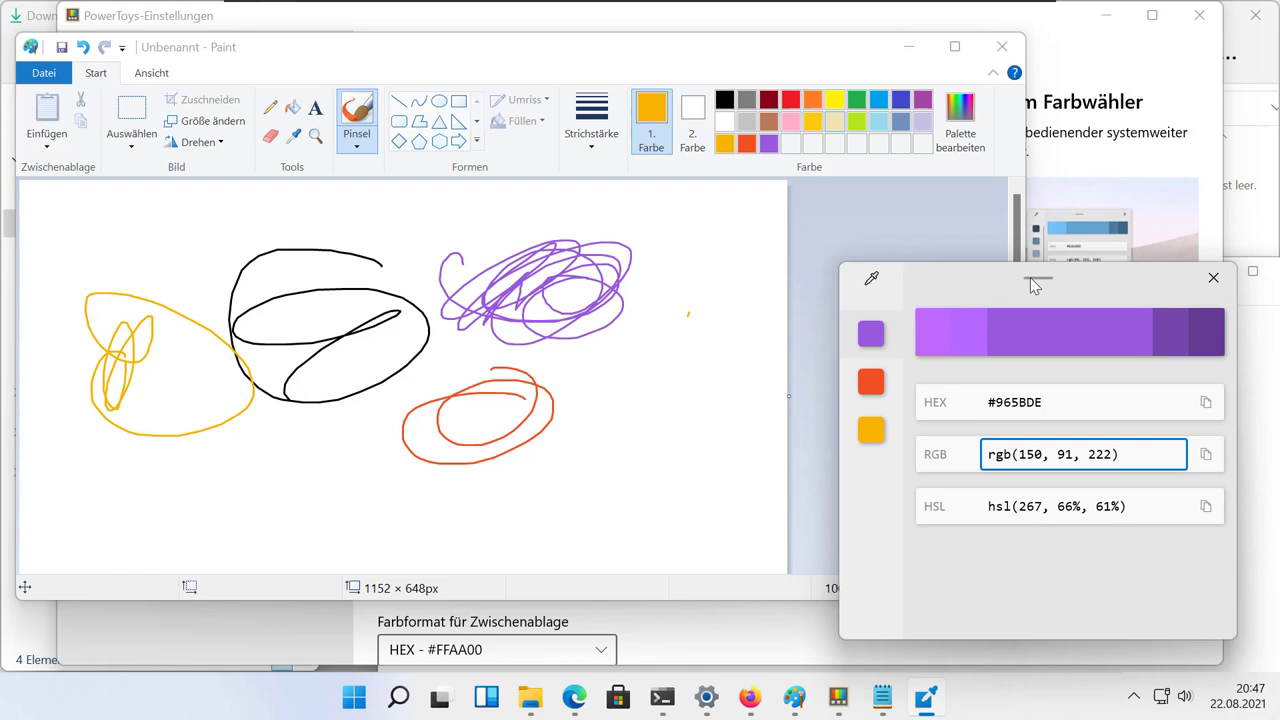
click(663, 124)
right_click(661, 133)
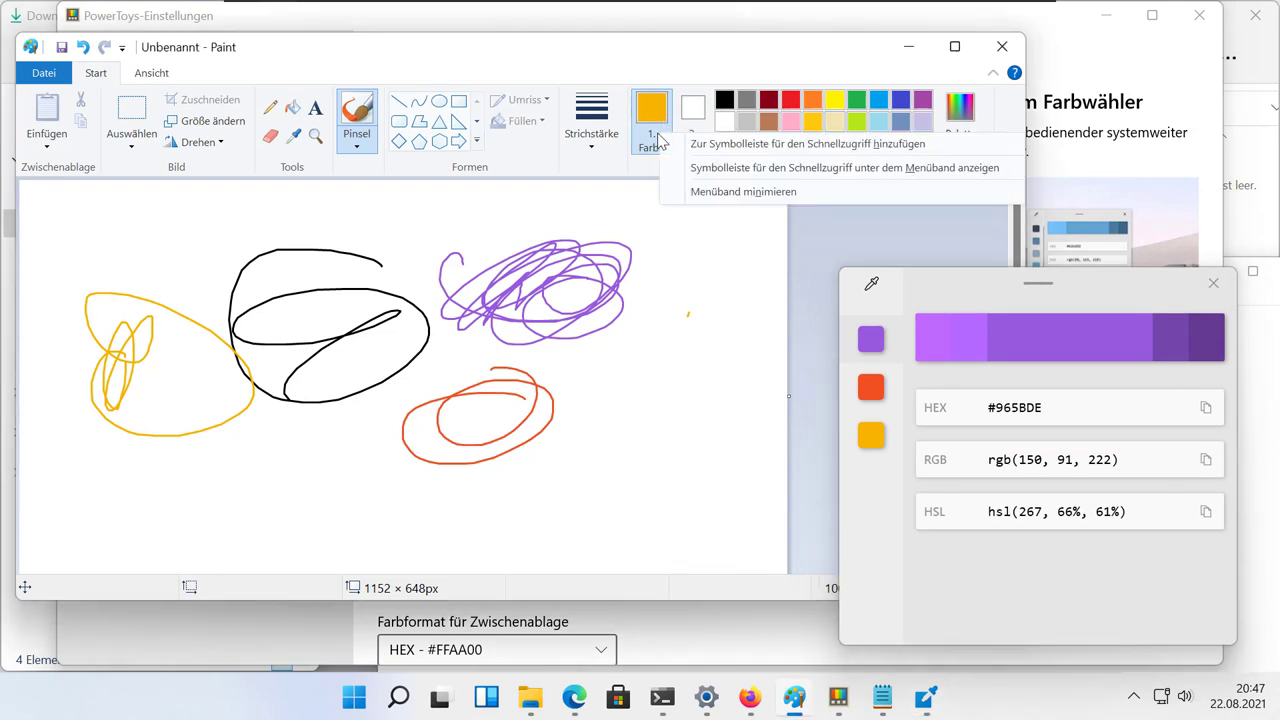
click(647, 115)
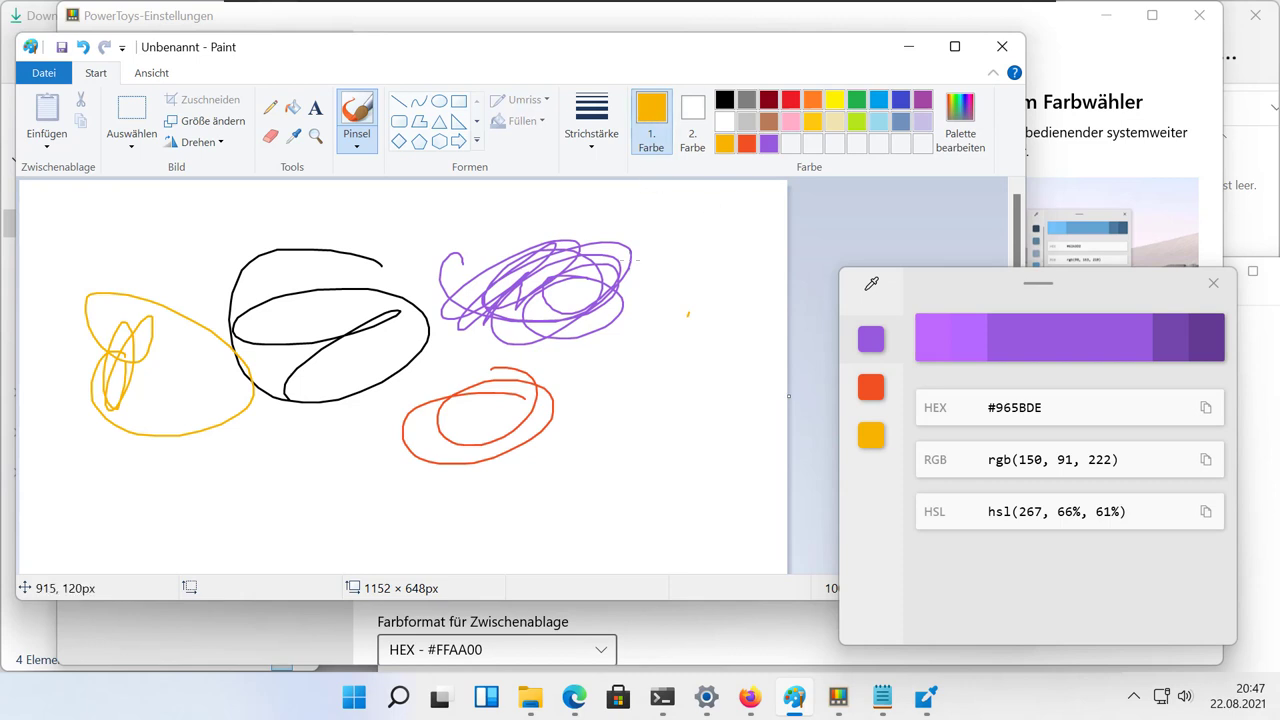
Step: Close the colour picker and Paint, discarding the unsaved drawing
click(1212, 285)
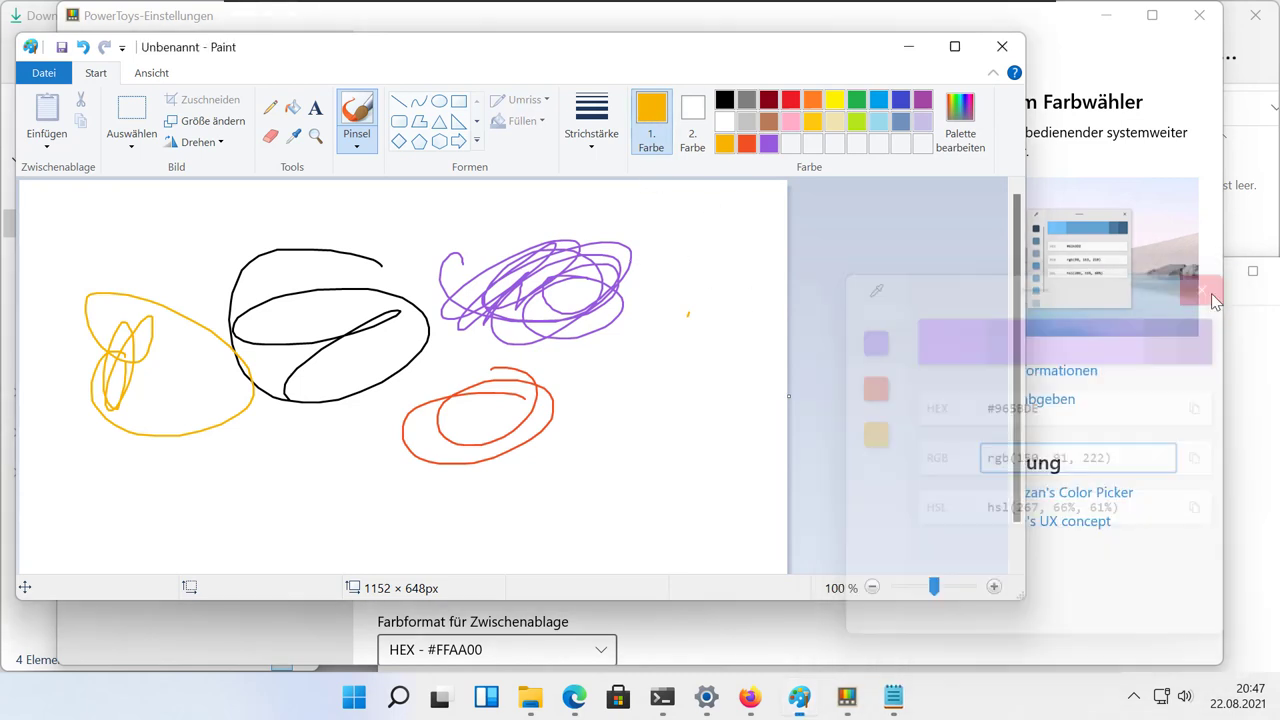
click(1001, 47)
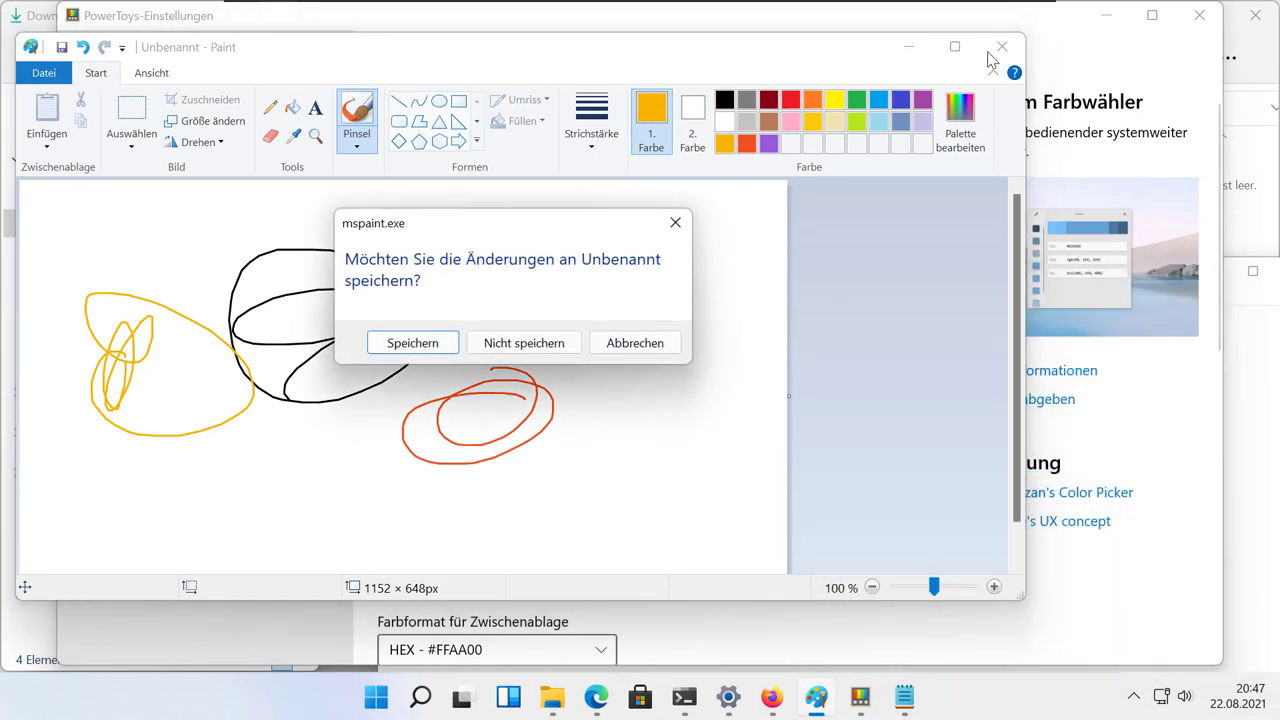
click(524, 343)
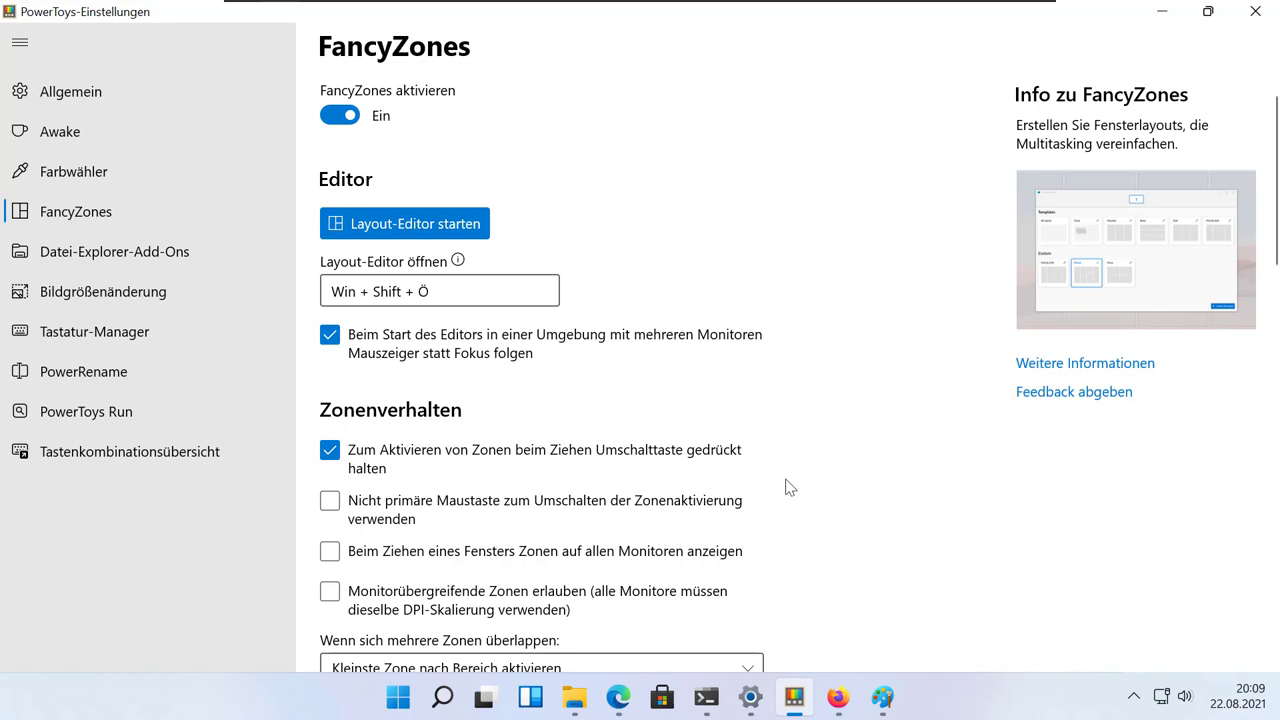
Step: From the FancyZones settings, snap a Downloads window to the left half and fill the other half with the Firefox release page
mouse_move(589, 708)
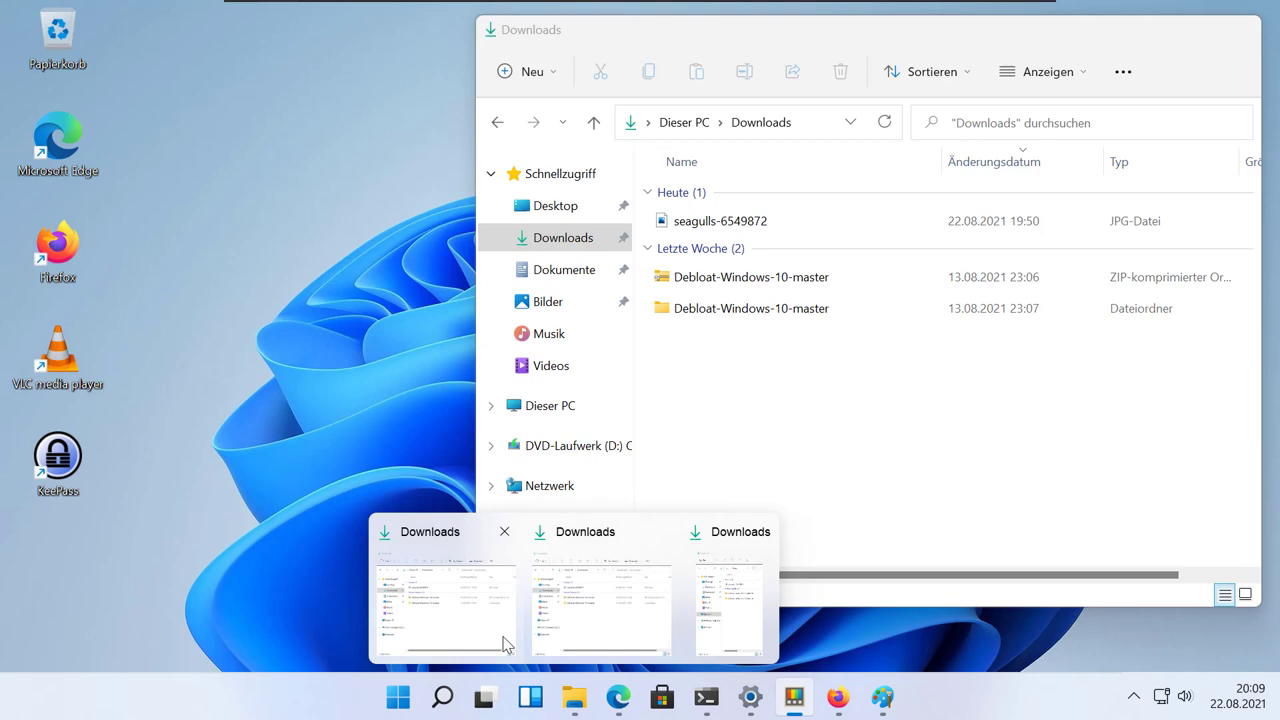
click(503, 644)
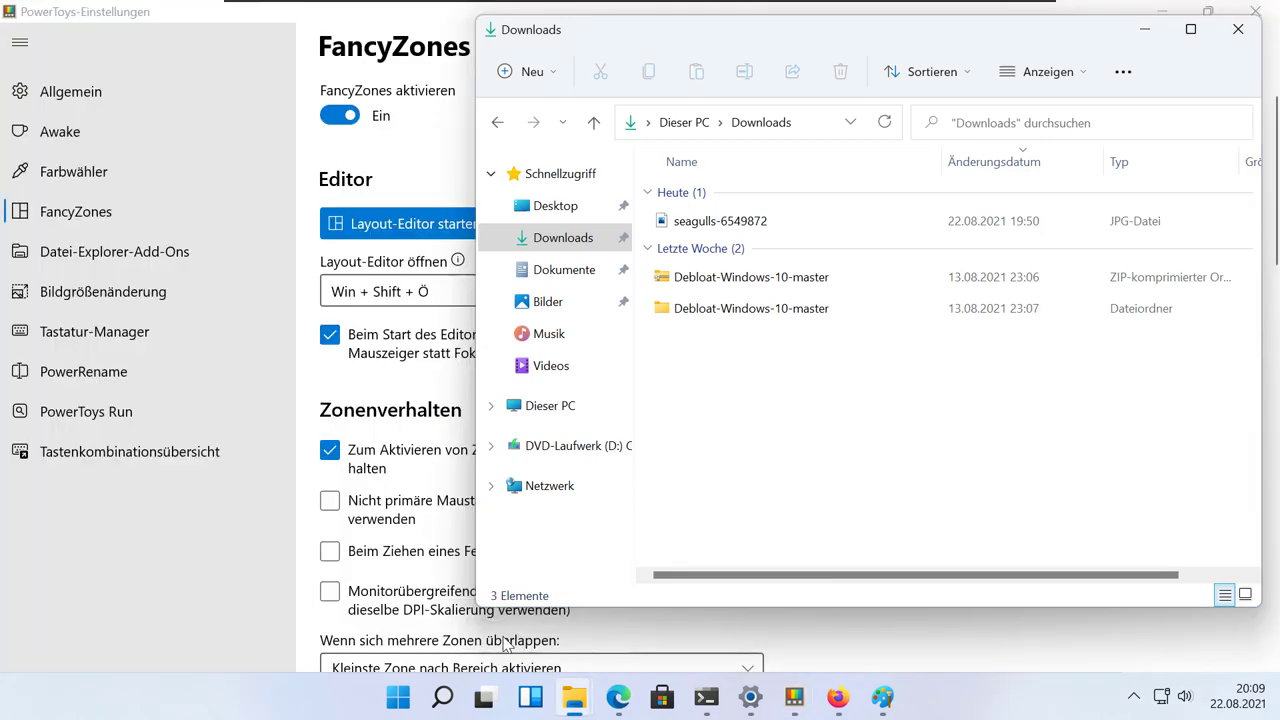
drag(810, 33, 2, 278)
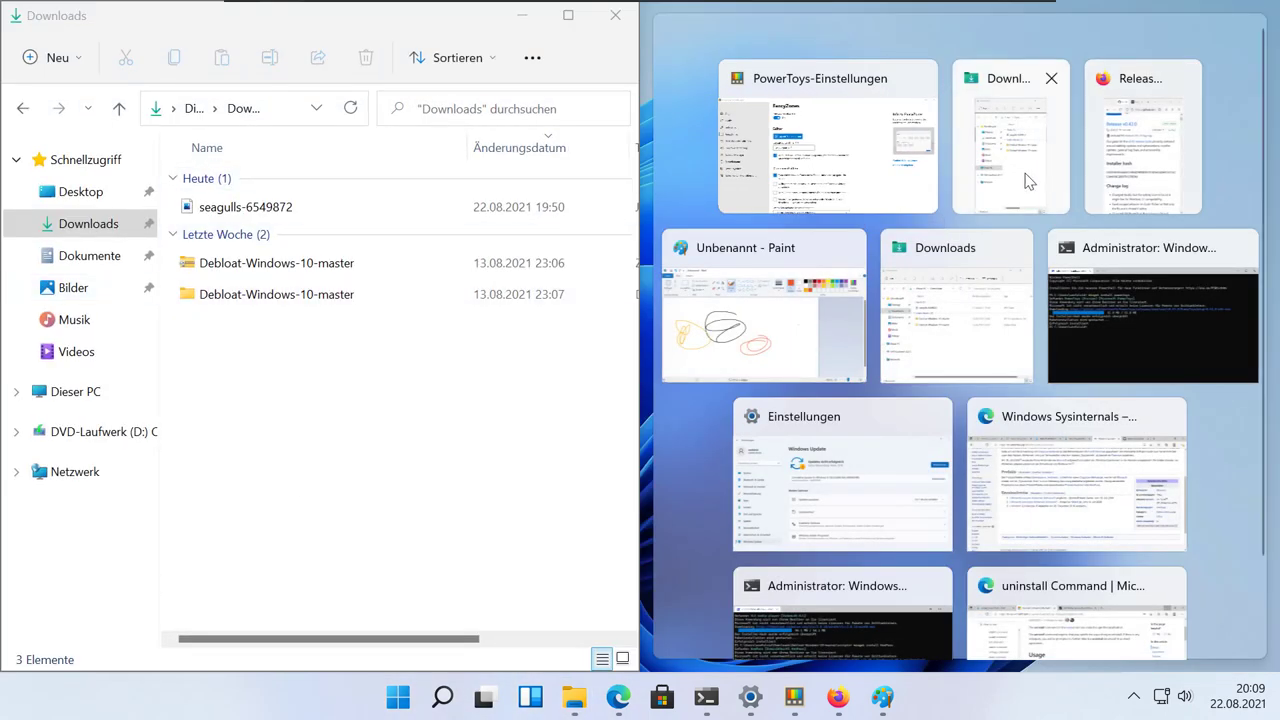
click(1155, 177)
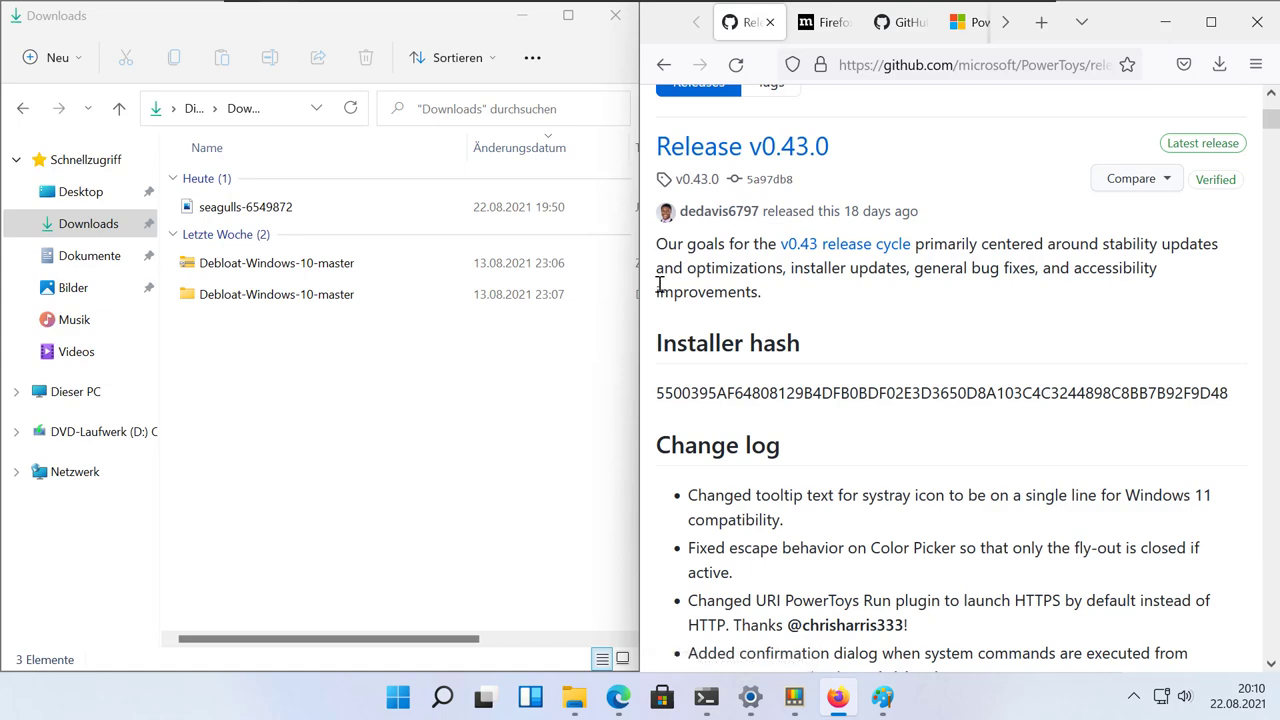
Step: Shift the divider between the snapped Downloads and Firefox windows to the right and back to the left, then minimise both windows
drag(634, 306, 782, 335)
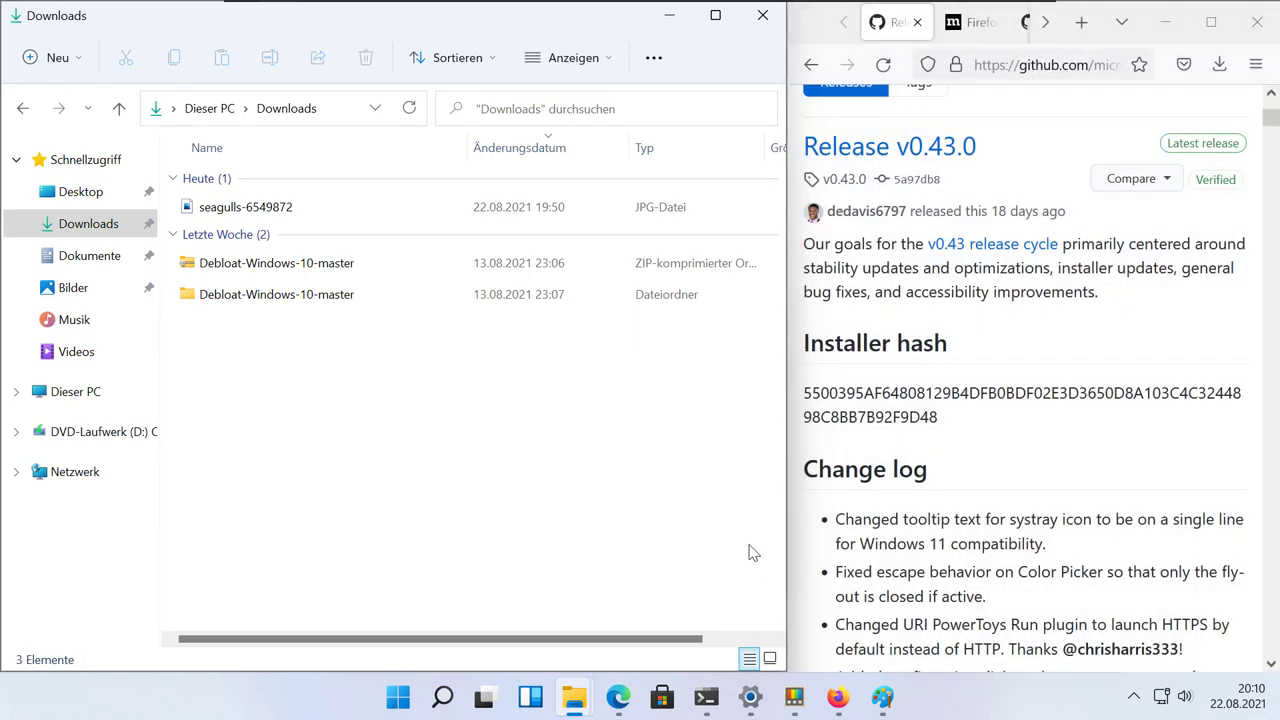
mouse_move(789, 409)
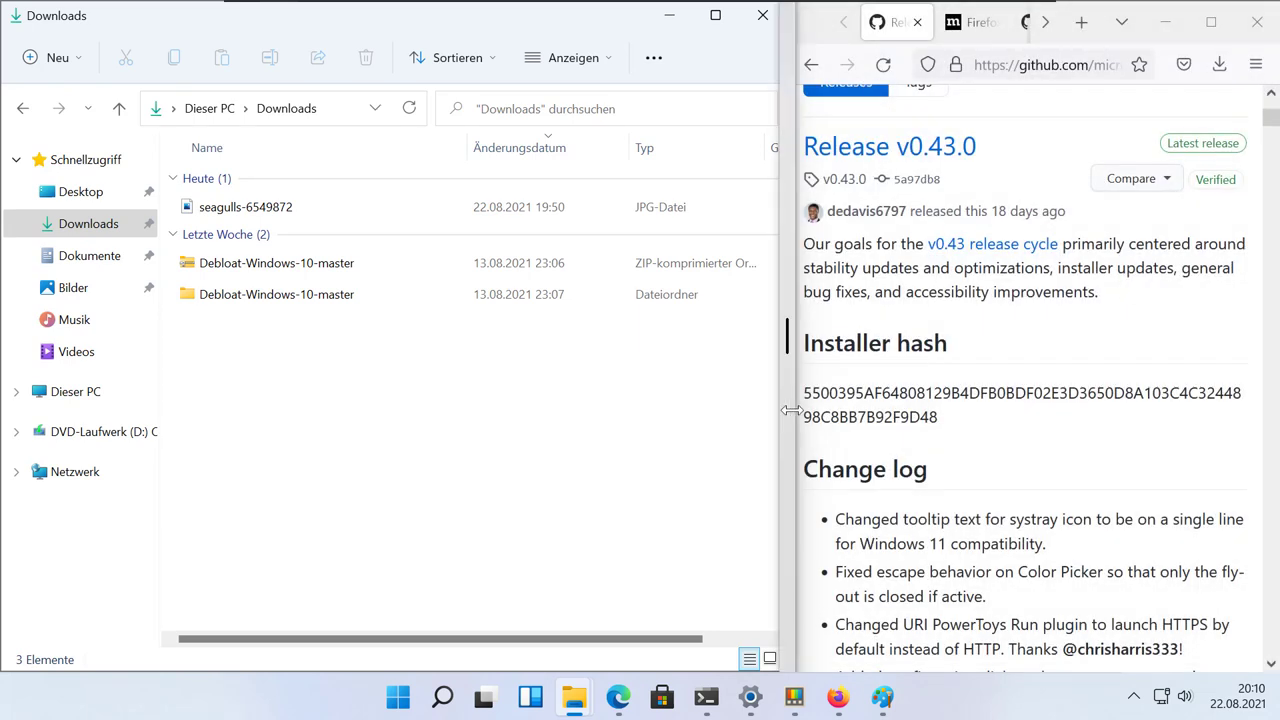
drag(789, 307, 551, 357)
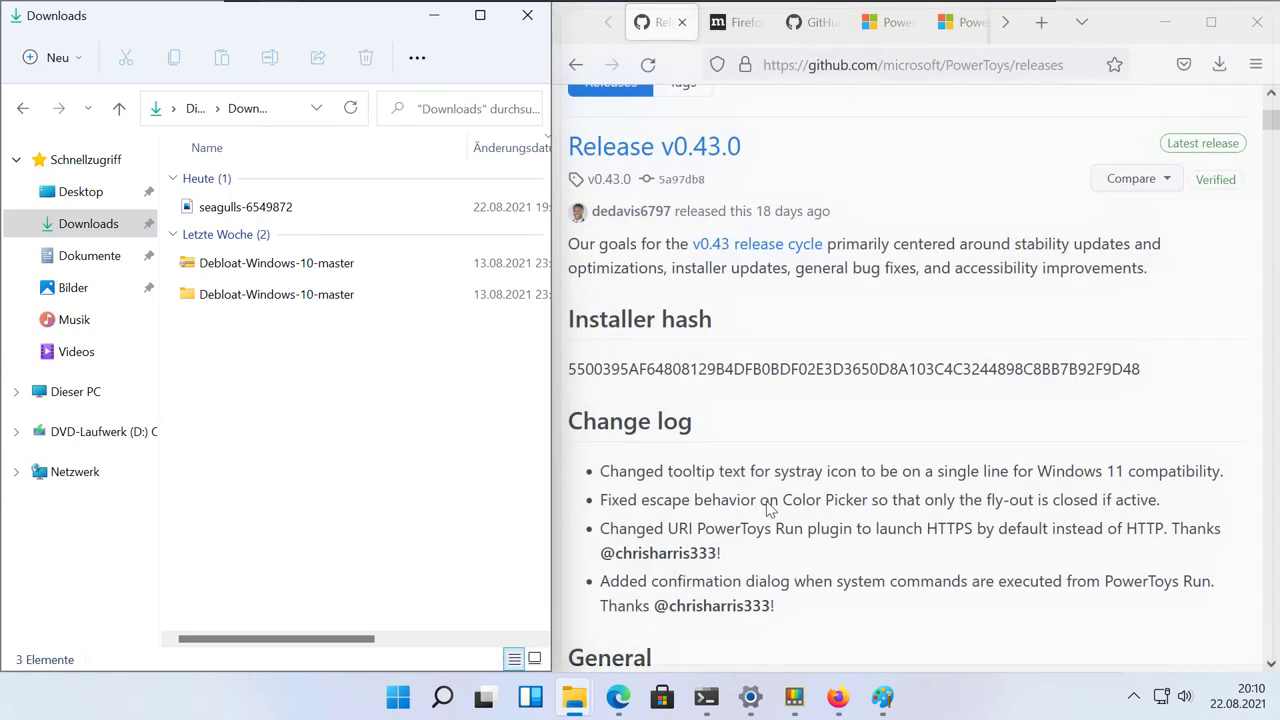
click(1166, 22)
click(433, 16)
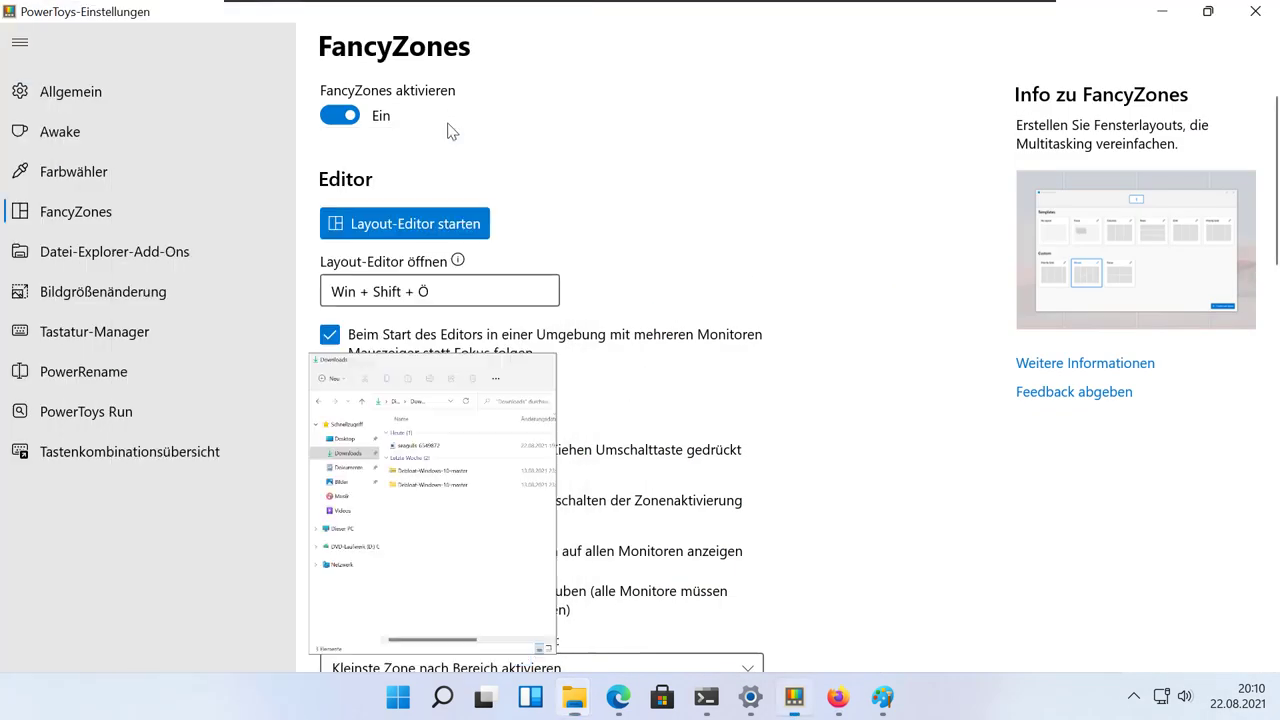
Step: With FancyZones switched off, restore the snapped Downloads and Firefox windows, resize them at their divider and minimise both again
click(735, 590)
drag(366, 411, 546, 412)
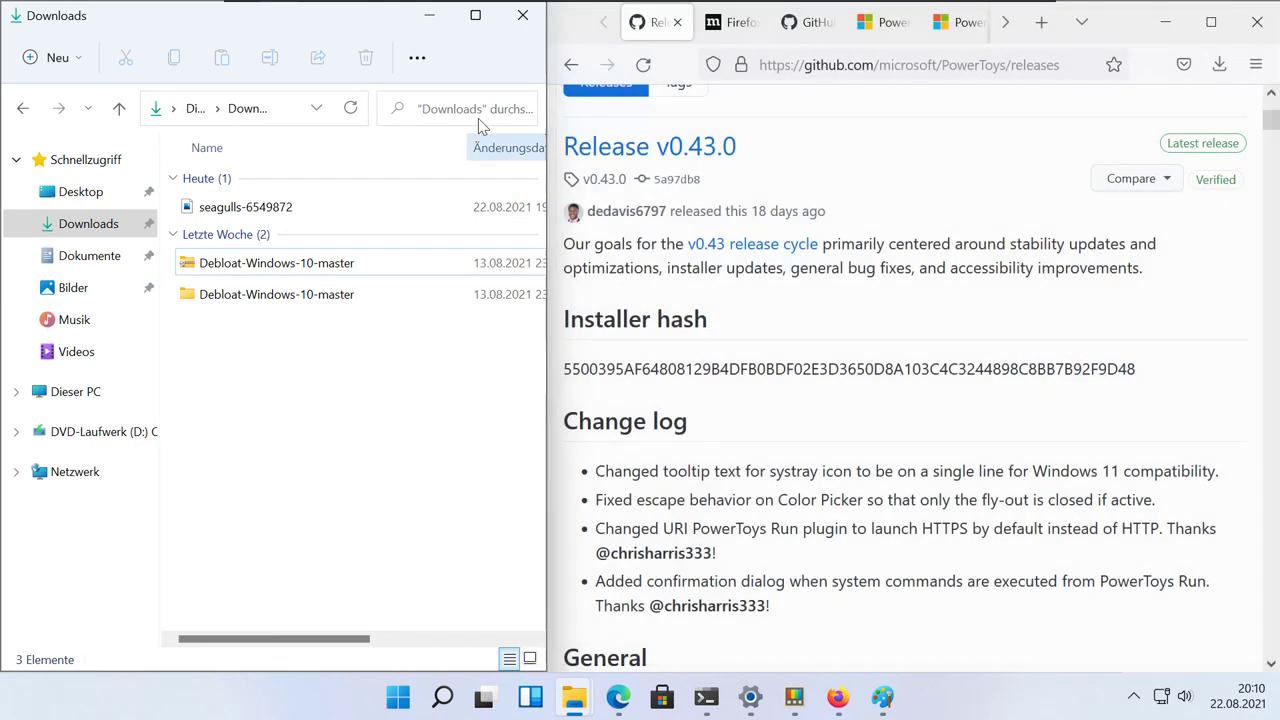
click(437, 20)
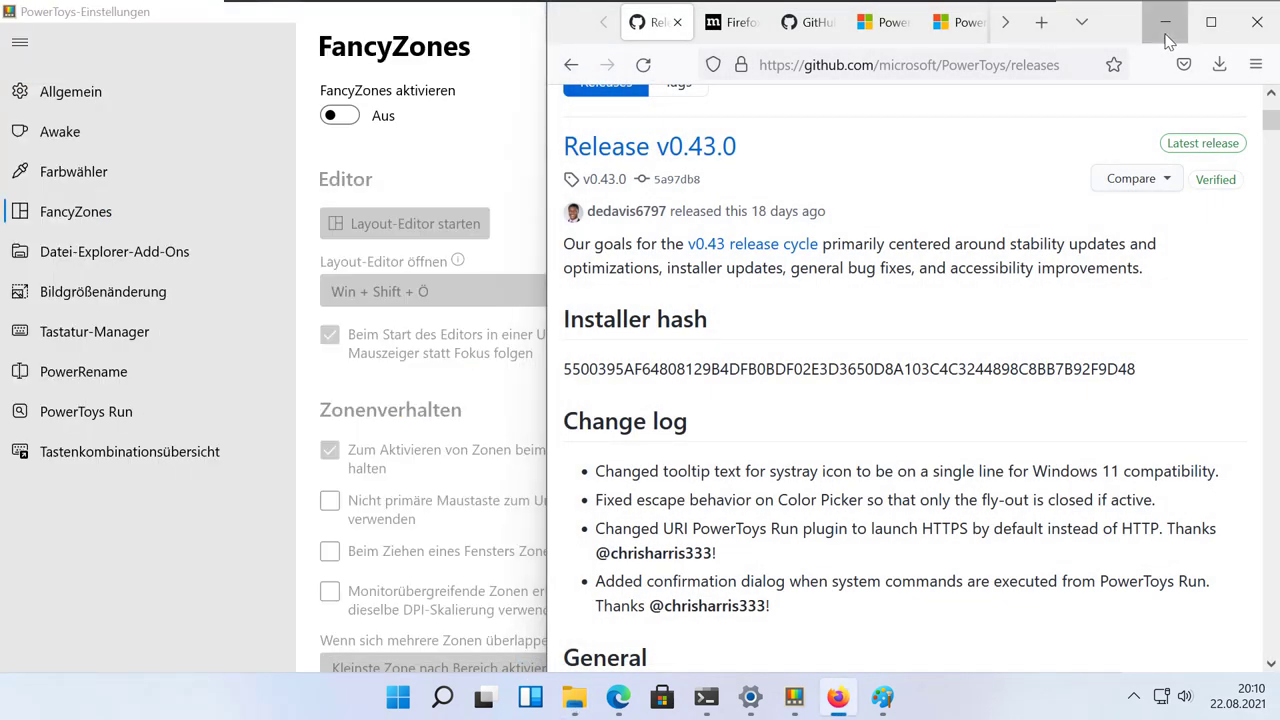
click(1165, 22)
Step: Enable FancyZones again and start its layout editor, trying the template Zeilen before selecting Raster
click(342, 129)
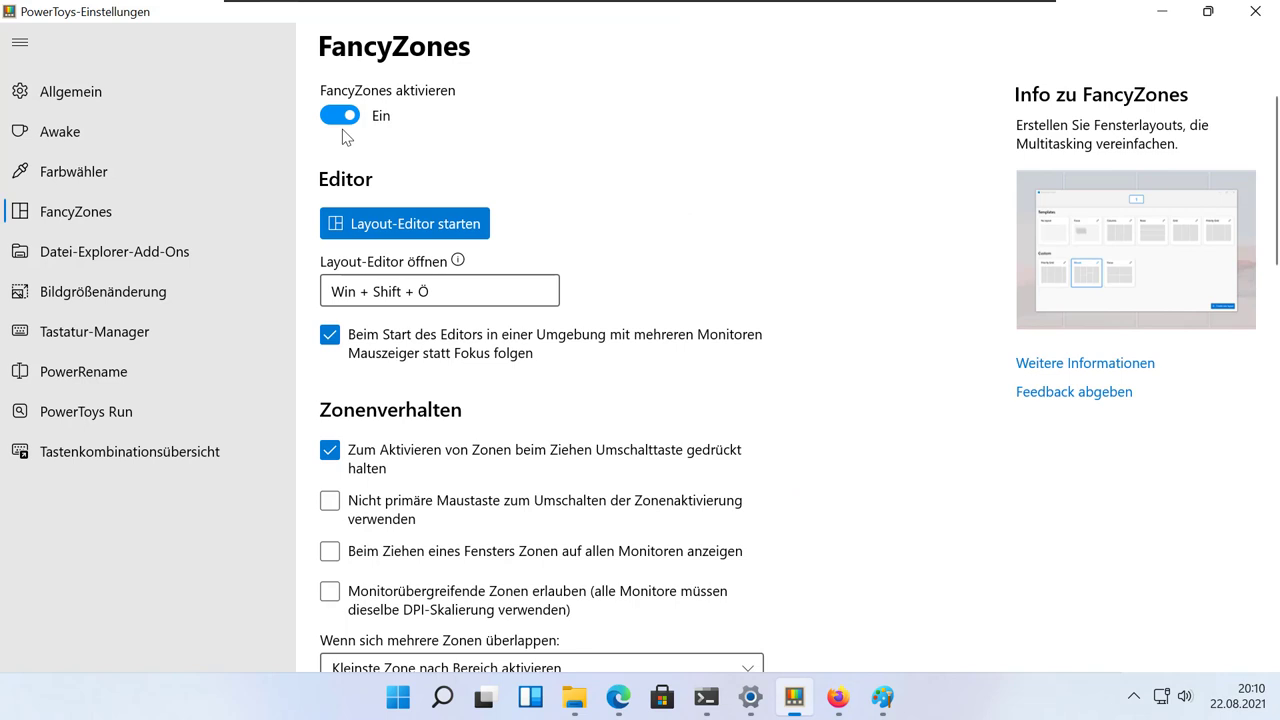
click(479, 241)
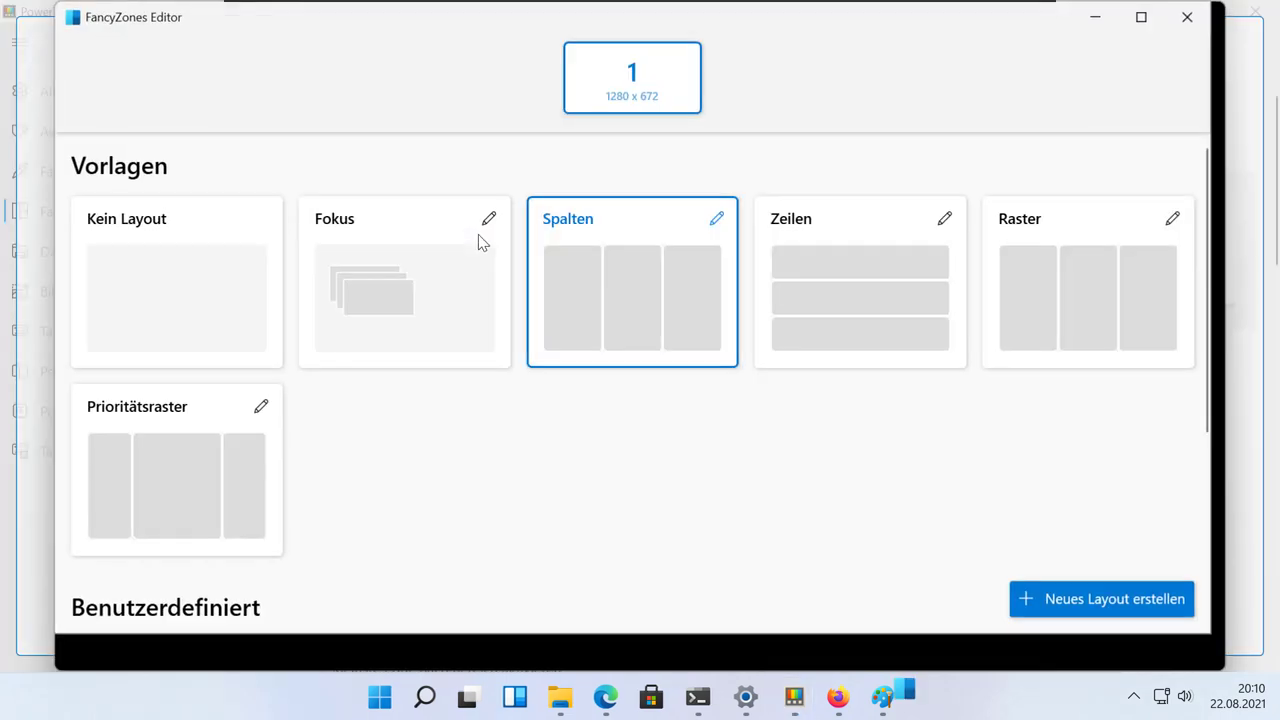
click(928, 356)
click(1010, 330)
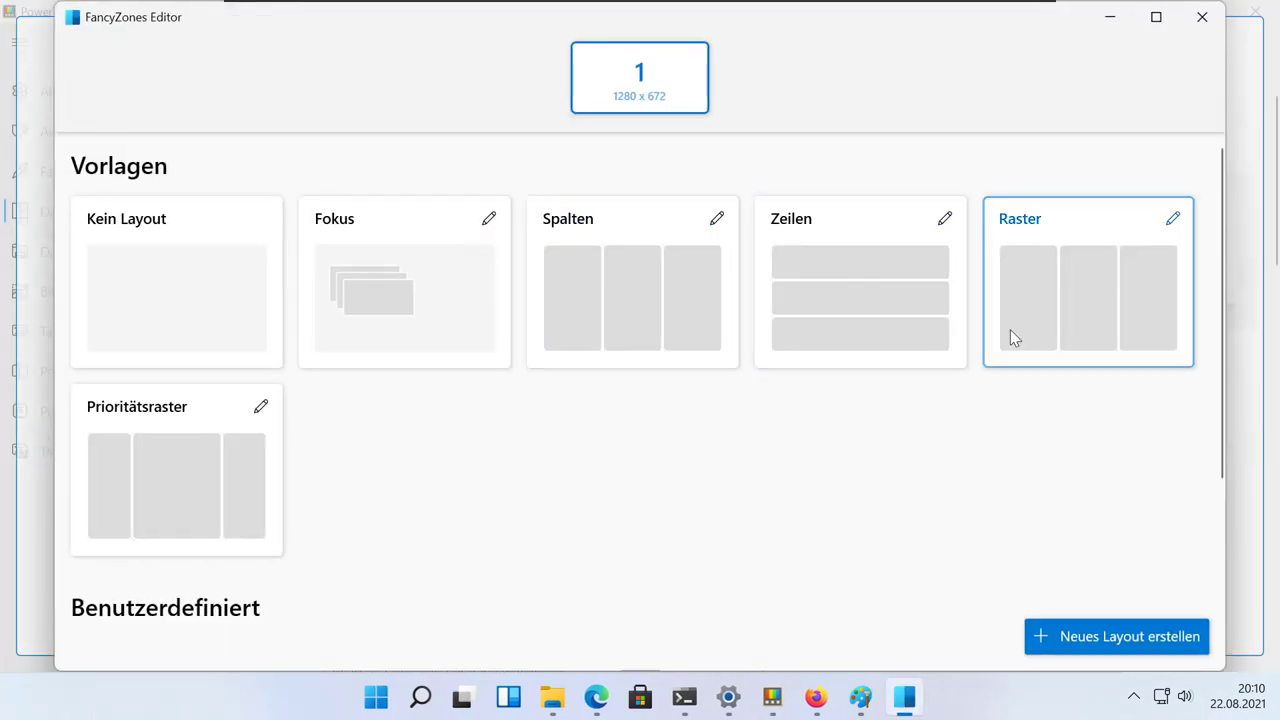
Step: Select the Prioritätsraster template, minimise the layout editor and place a Downloads window in the left zone
click(253, 500)
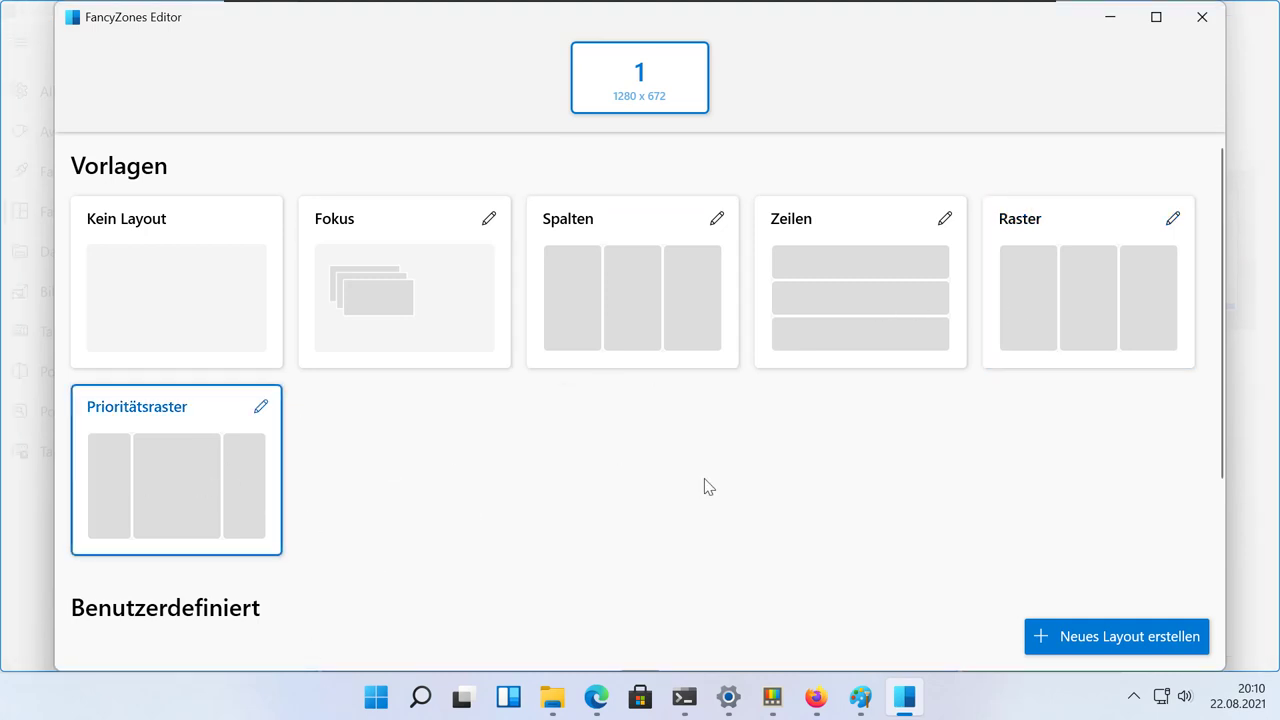
click(1110, 17)
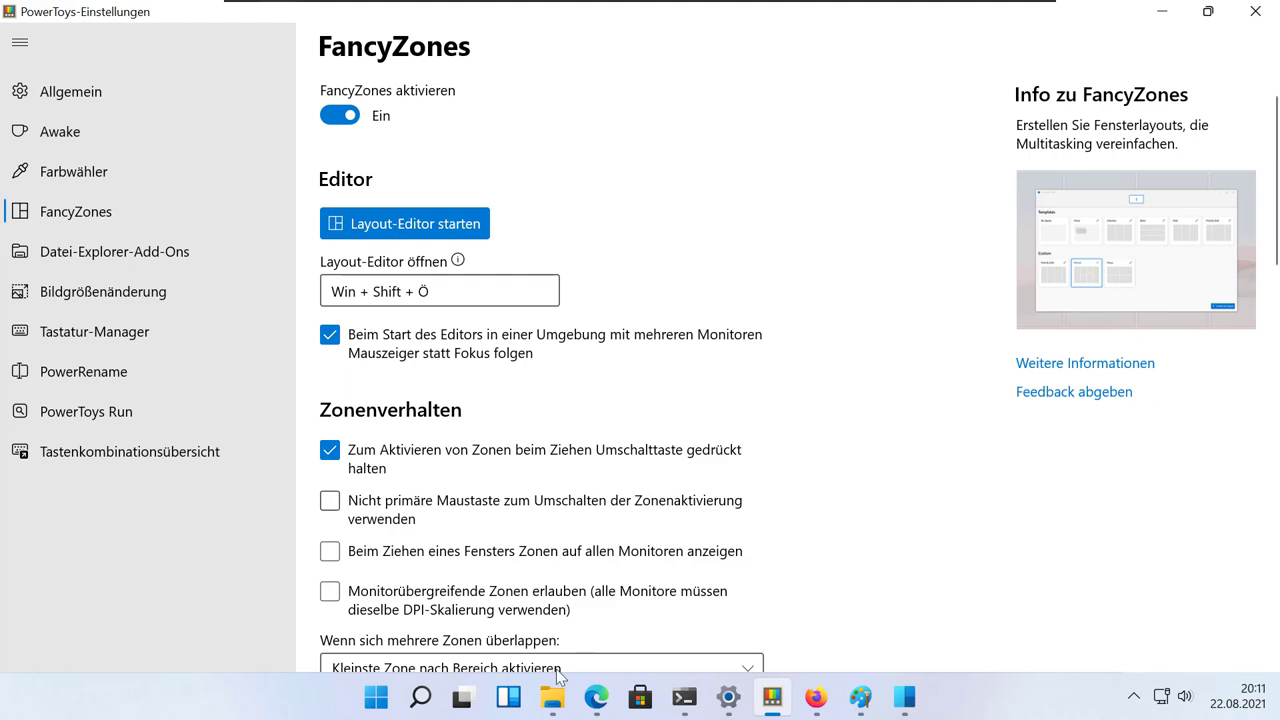
mouse_move(552, 697)
click(585, 638)
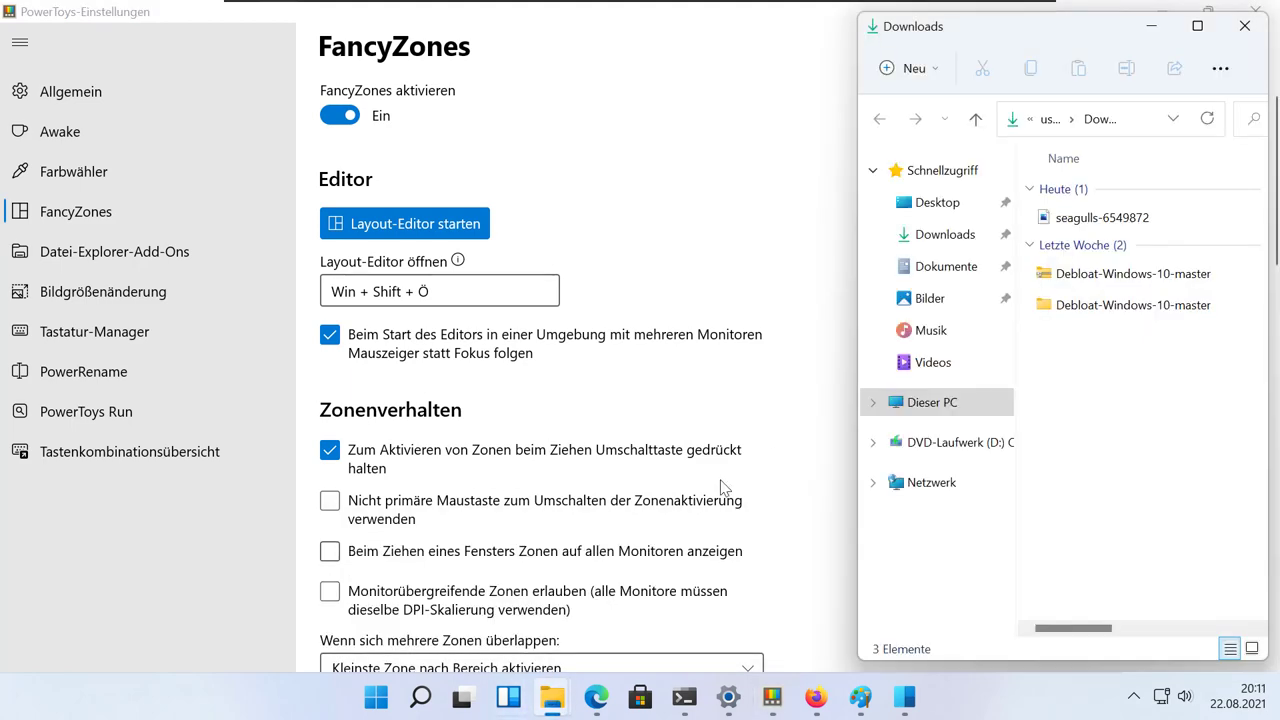
drag(1076, 30, 196, 249)
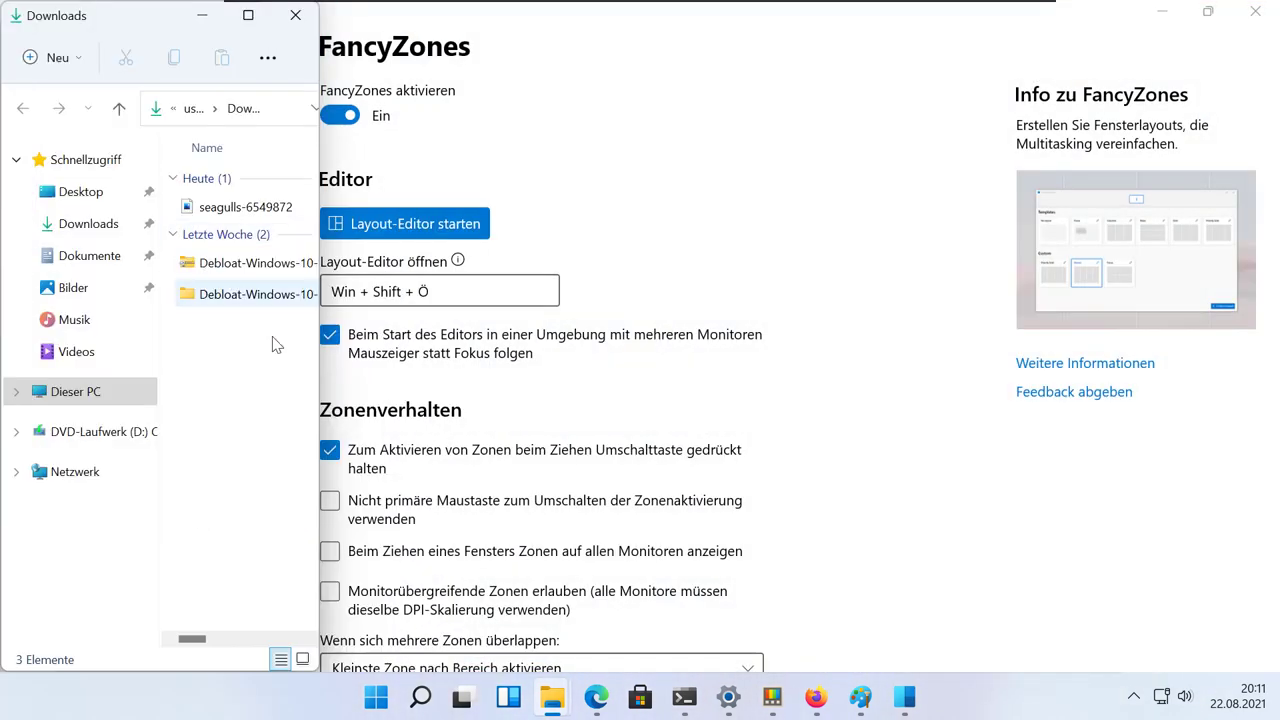
Step: Bring up the snapped Downloads and Firefox group and place the Firefox release page in the wide middle zone
mouse_move(573, 707)
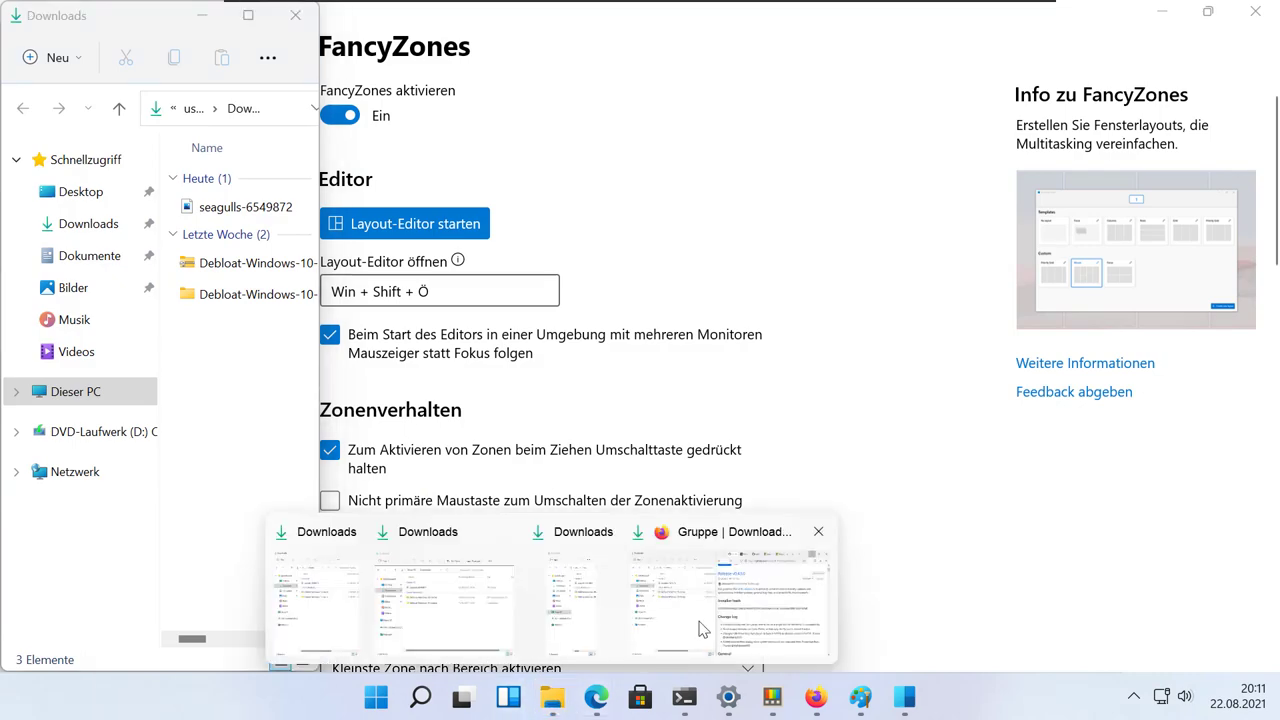
mouse_move(517, 636)
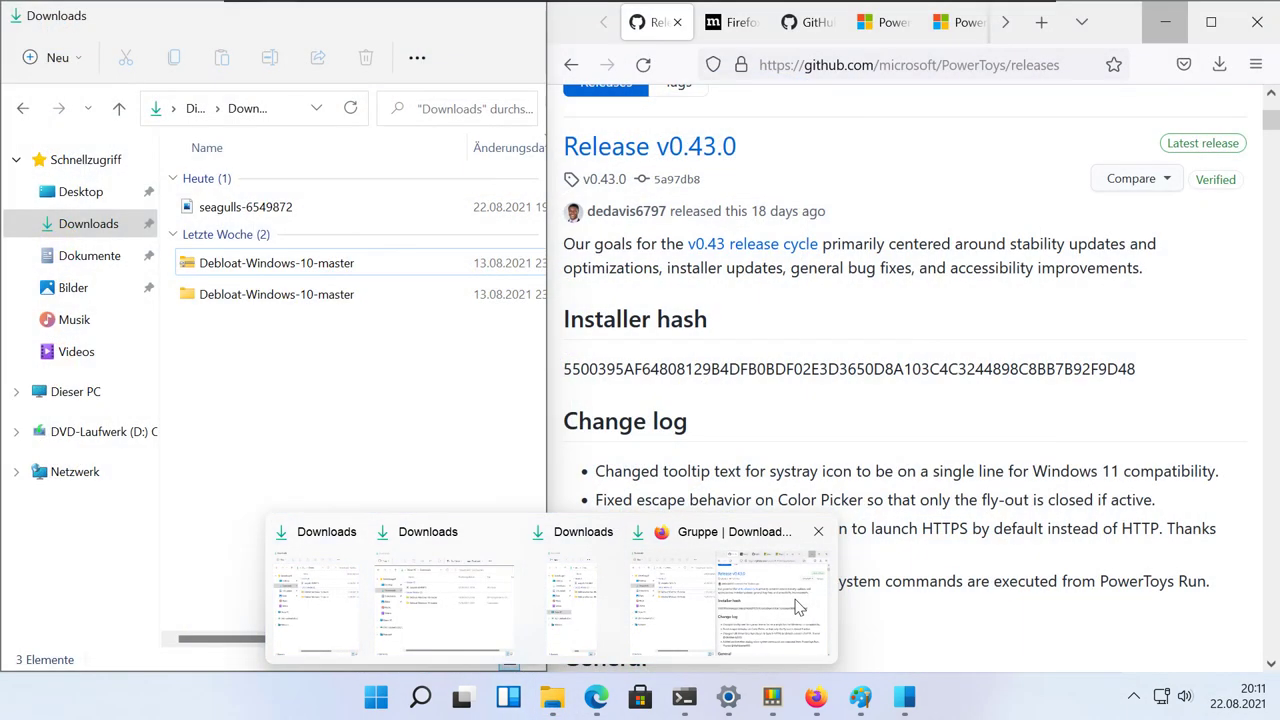
drag(1120, 28, 636, 272)
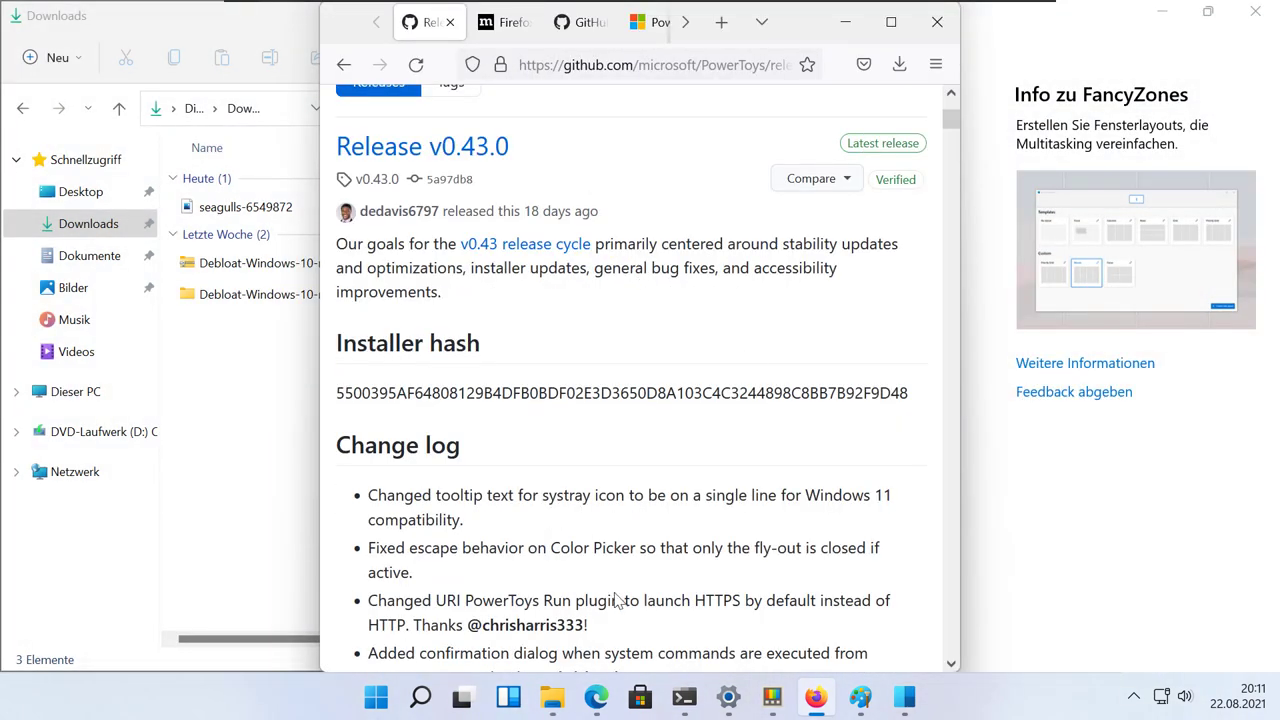
Step: Place a File Explorer window showing the Musik folder in the right zone and refit the wider Downloads window into the left zone
mouse_move(553, 698)
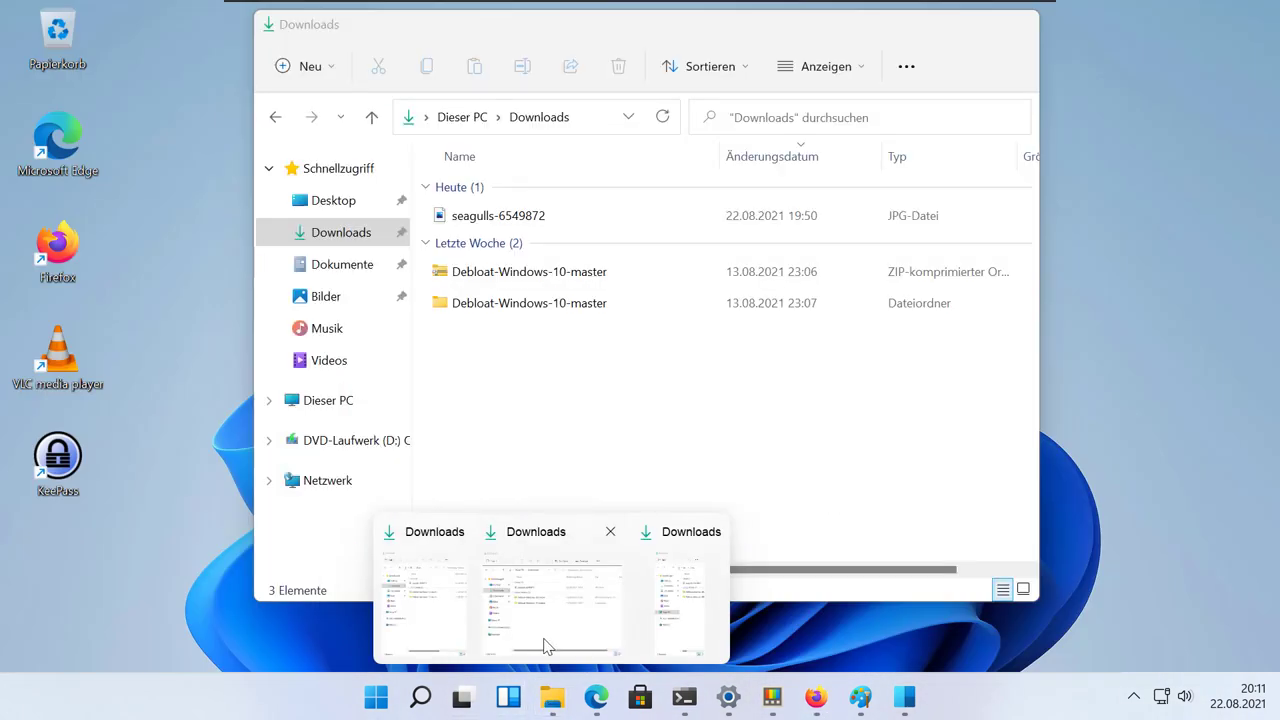
click(548, 647)
click(338, 328)
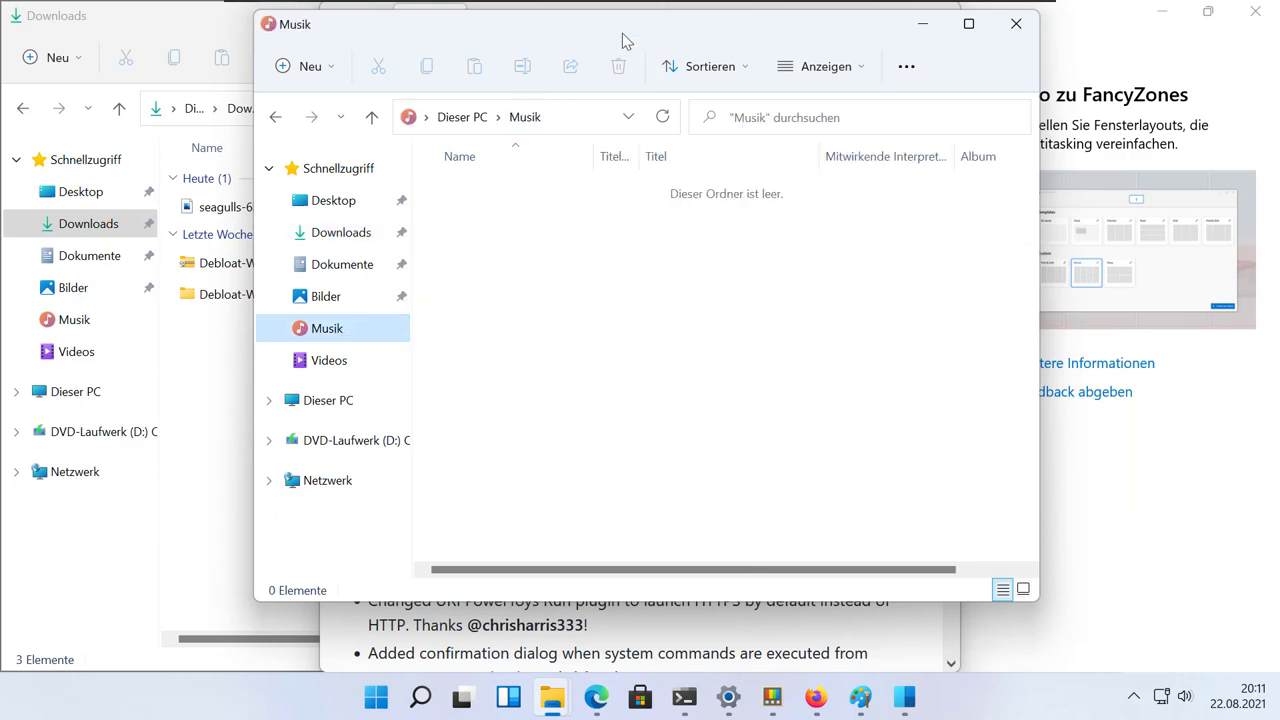
drag(622, 33, 1123, 165)
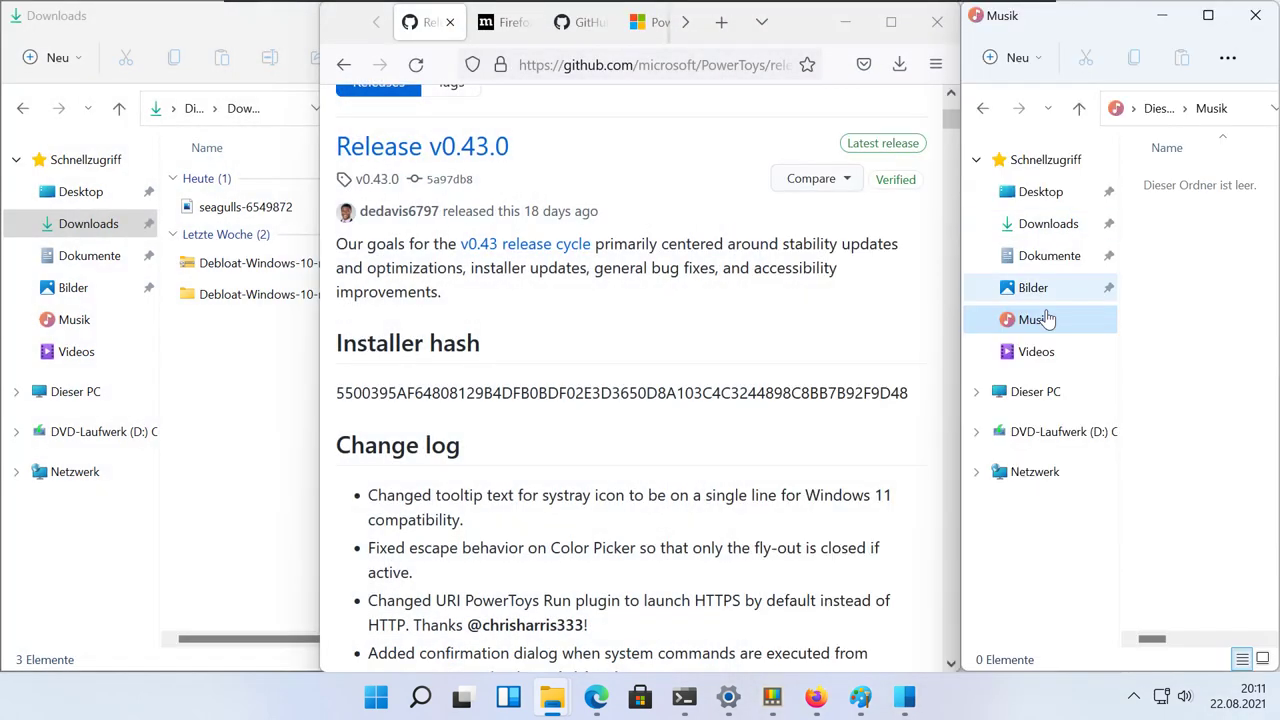
click(251, 443)
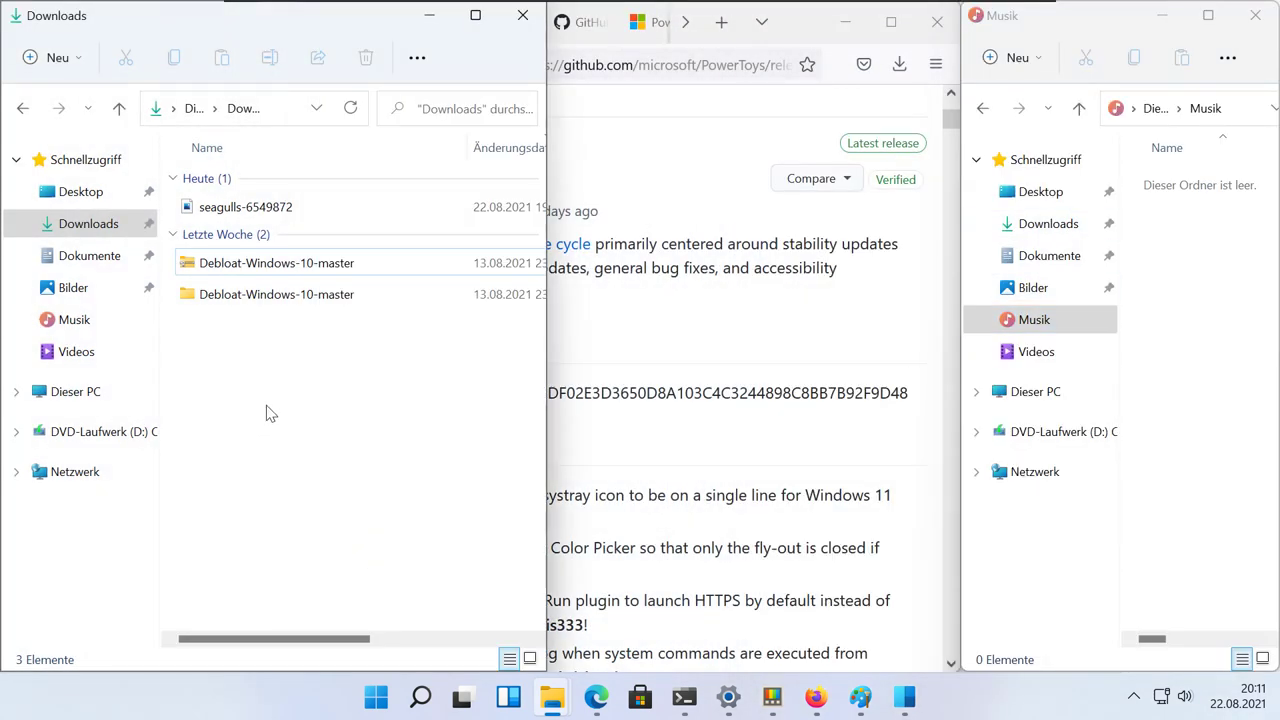
drag(370, 15, 200, 290)
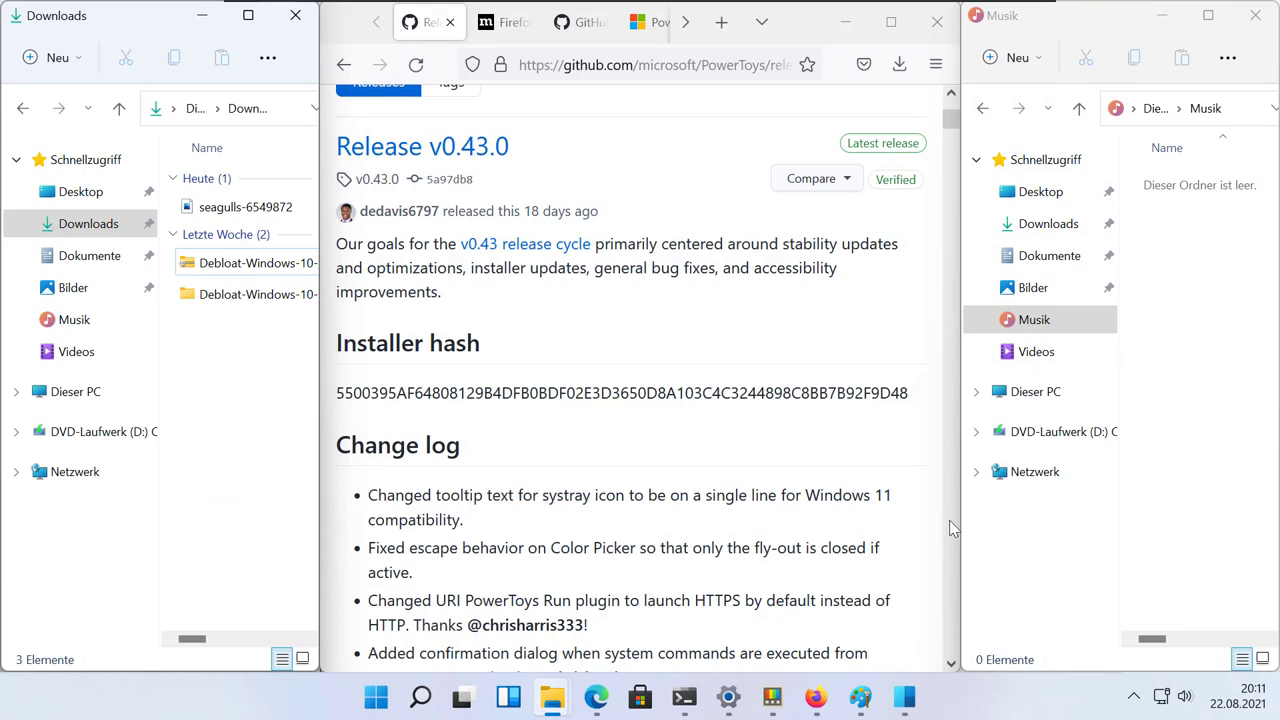
Step: Bring the layout editor back, review the editing options of the Prioritätsraster template without saving, and close the editor
key(super+shift+grave)
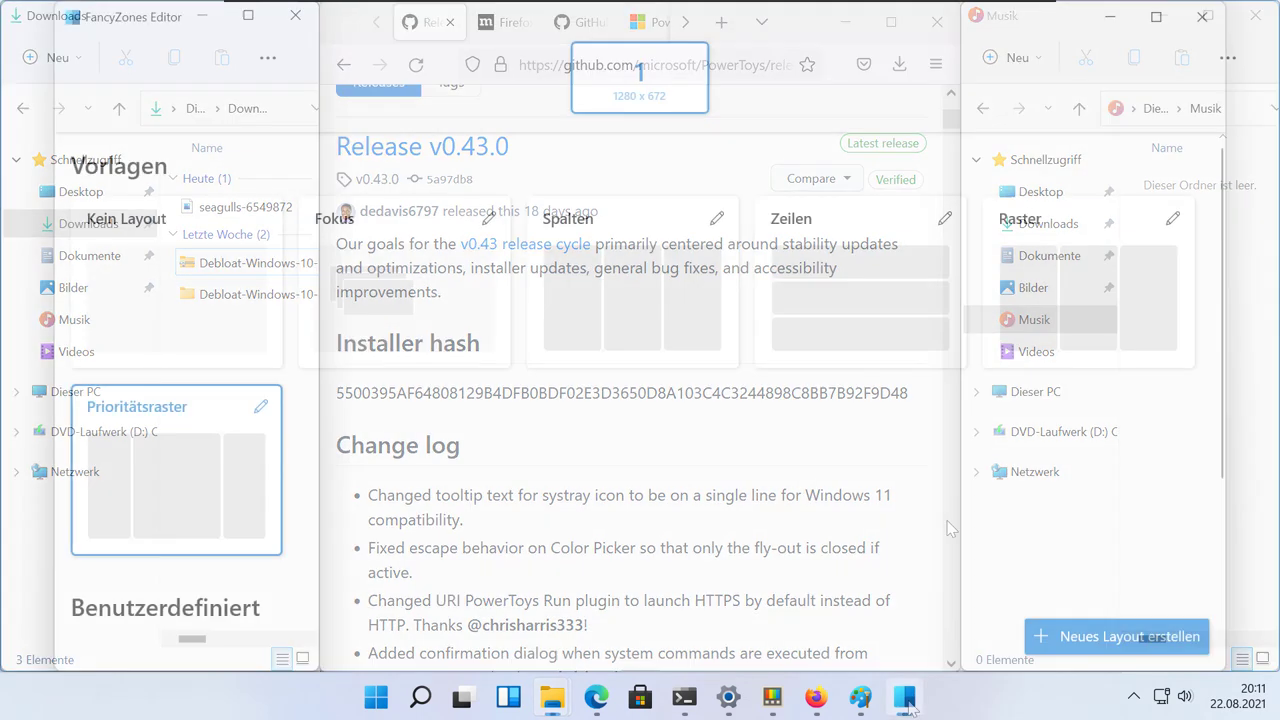
scroll(390, 510, down, 5)
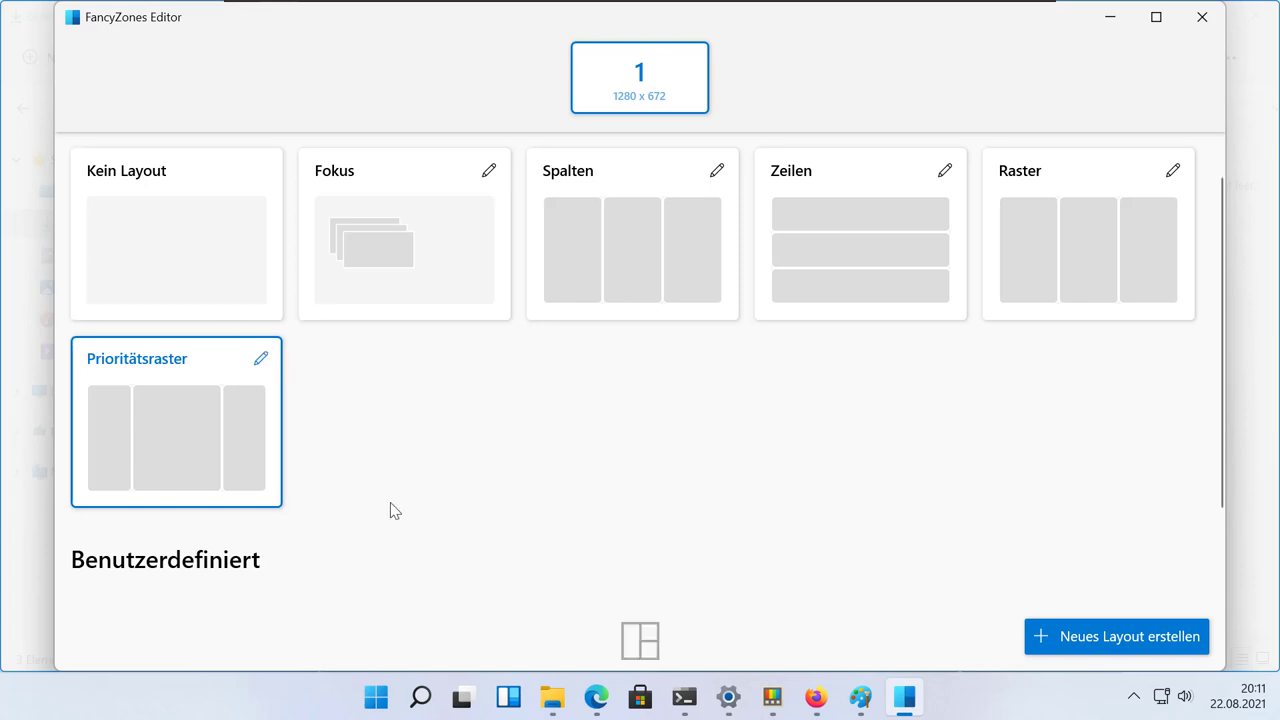
scroll(390, 502, up, 5)
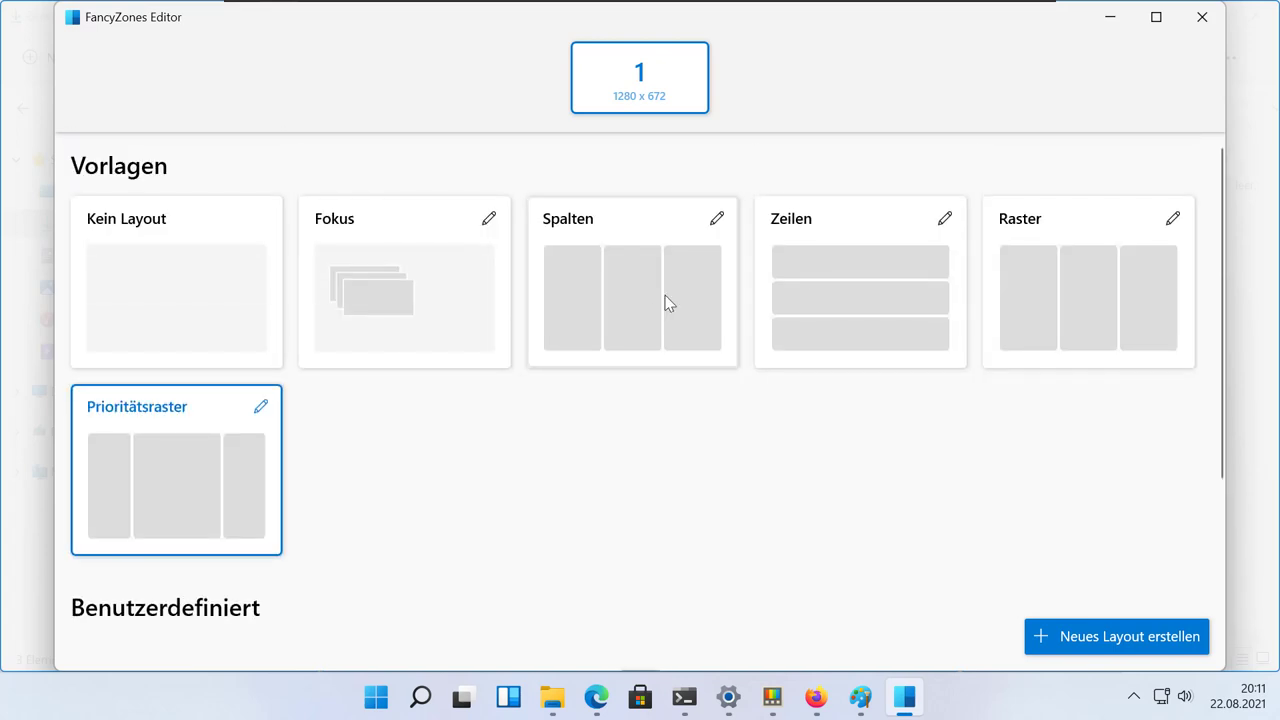
click(260, 406)
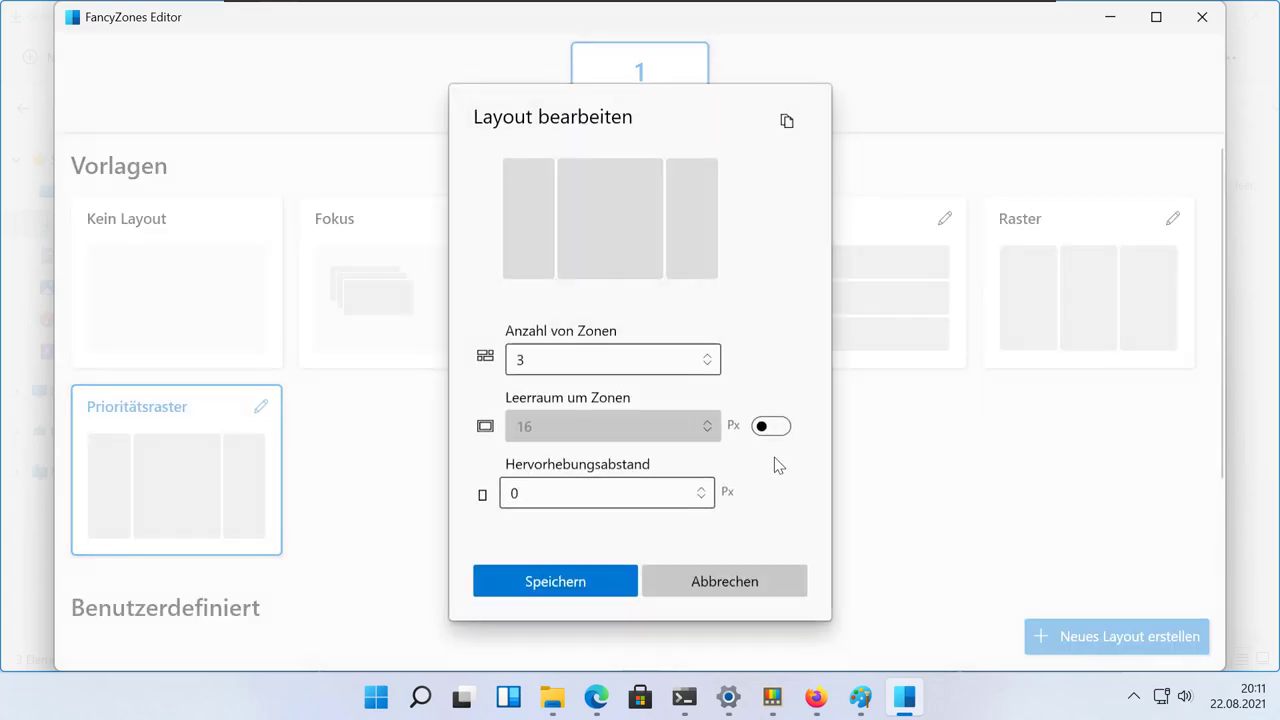
click(791, 587)
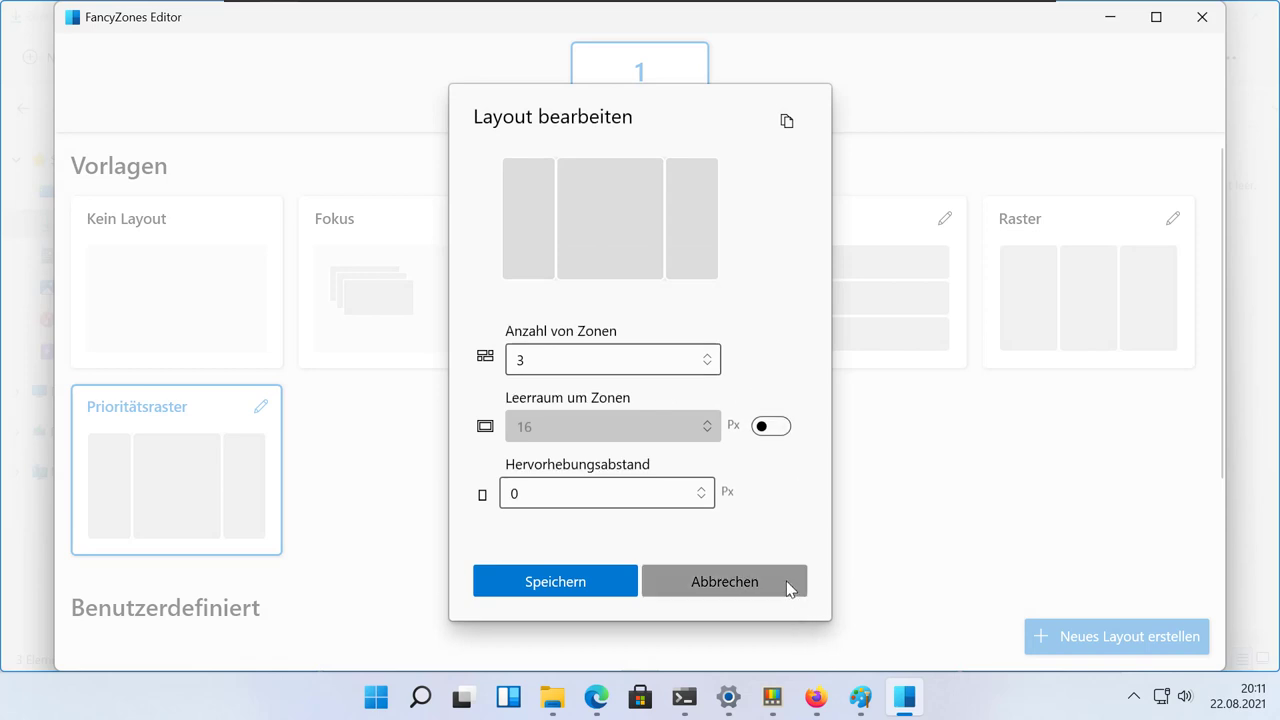
click(1212, 28)
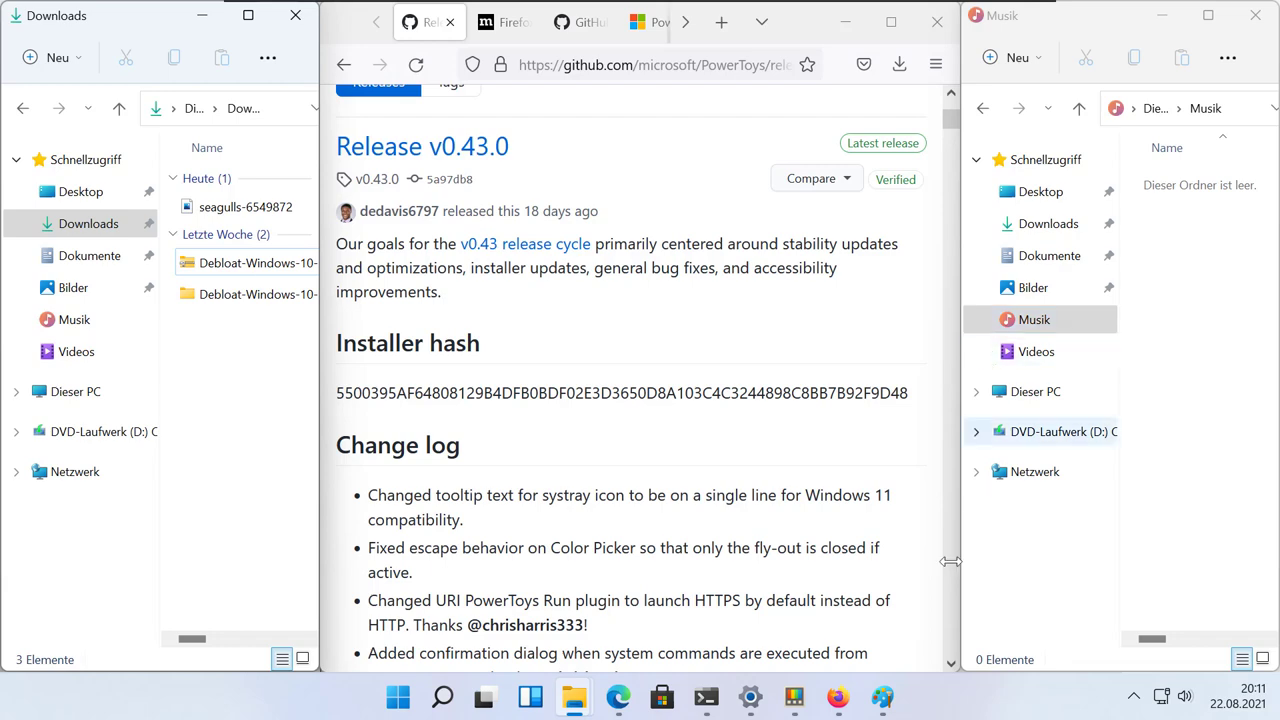
Step: From the PowerToys general settings, restart the program as administrator and open the Datei-Explorer-Add-Ons page
click(795, 704)
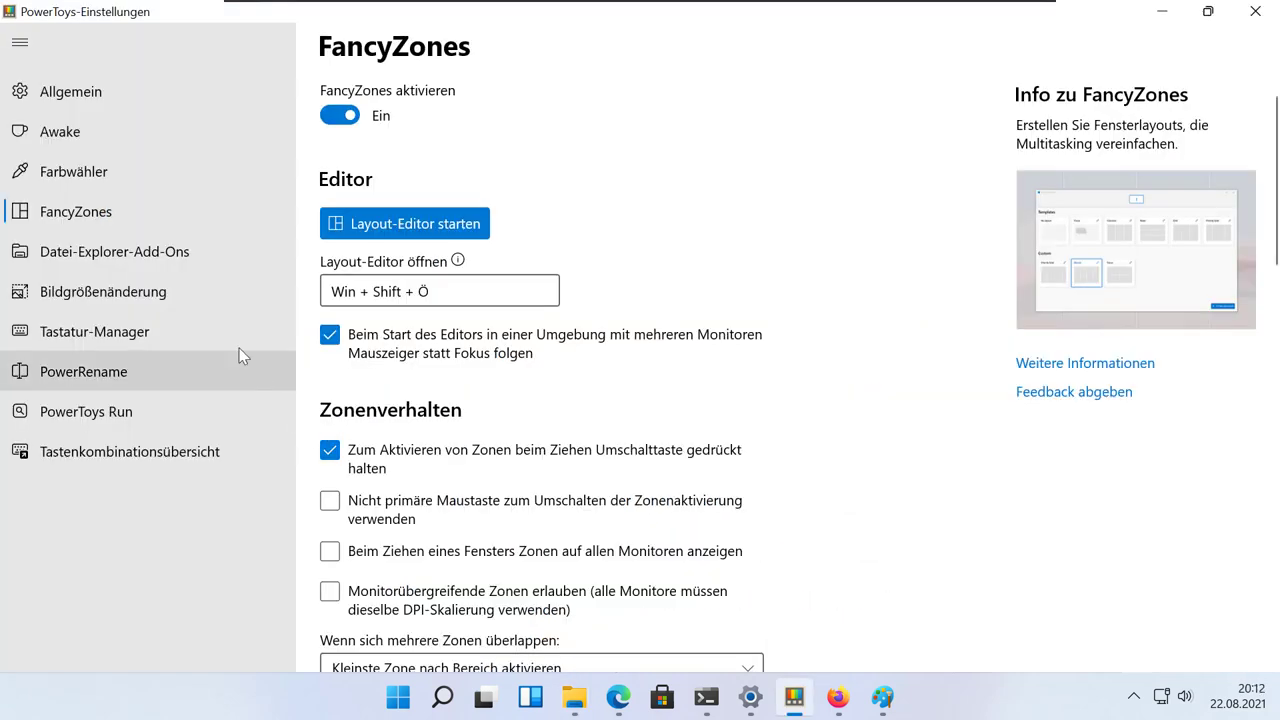
click(185, 263)
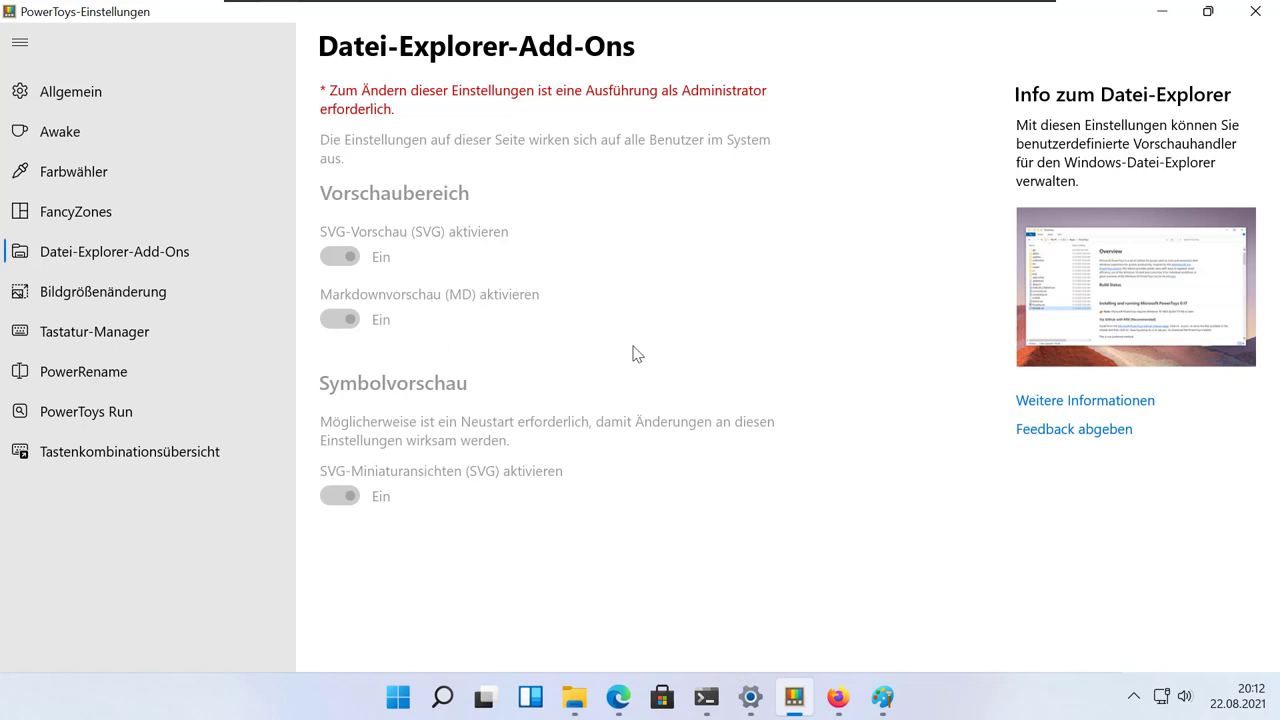
click(55, 107)
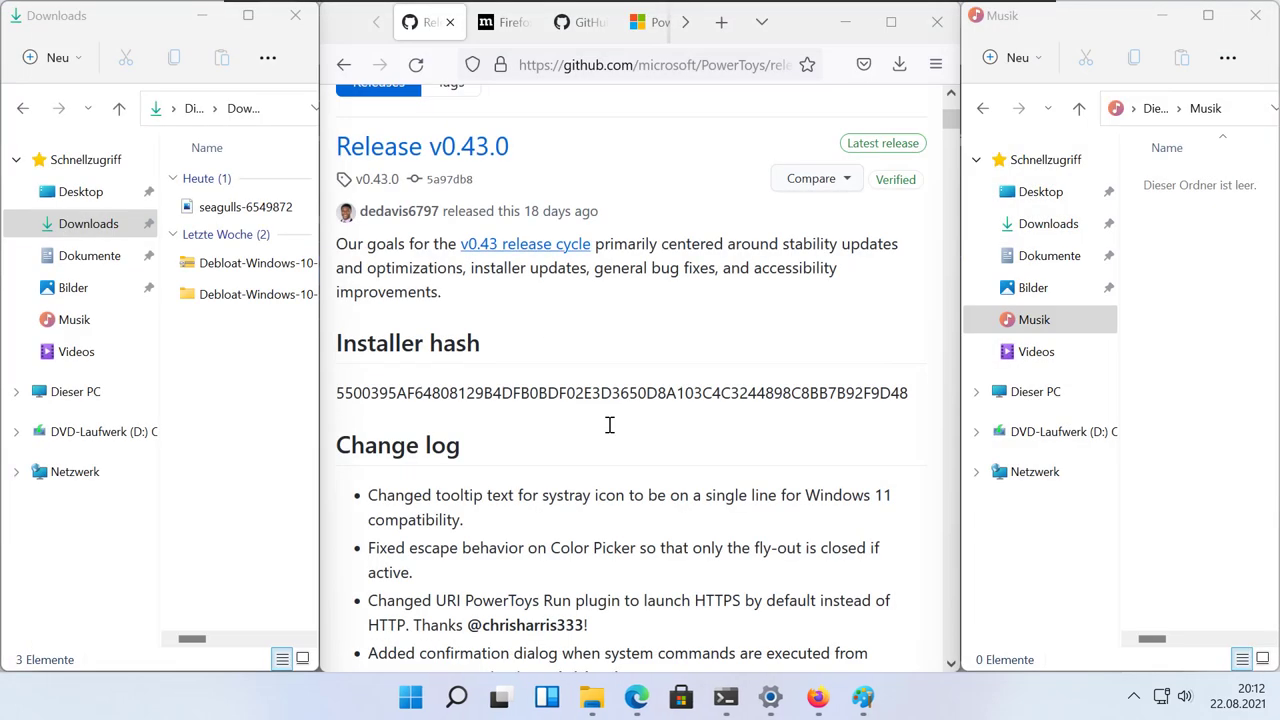
click(537, 523)
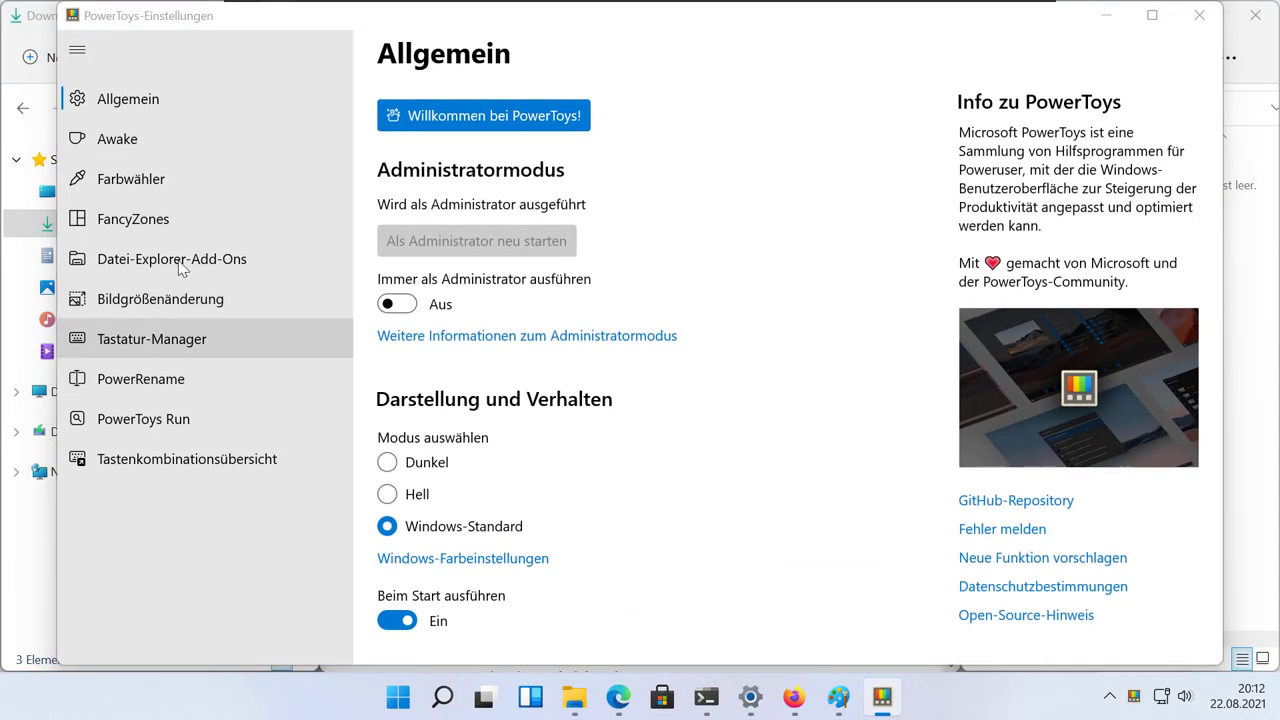
click(183, 262)
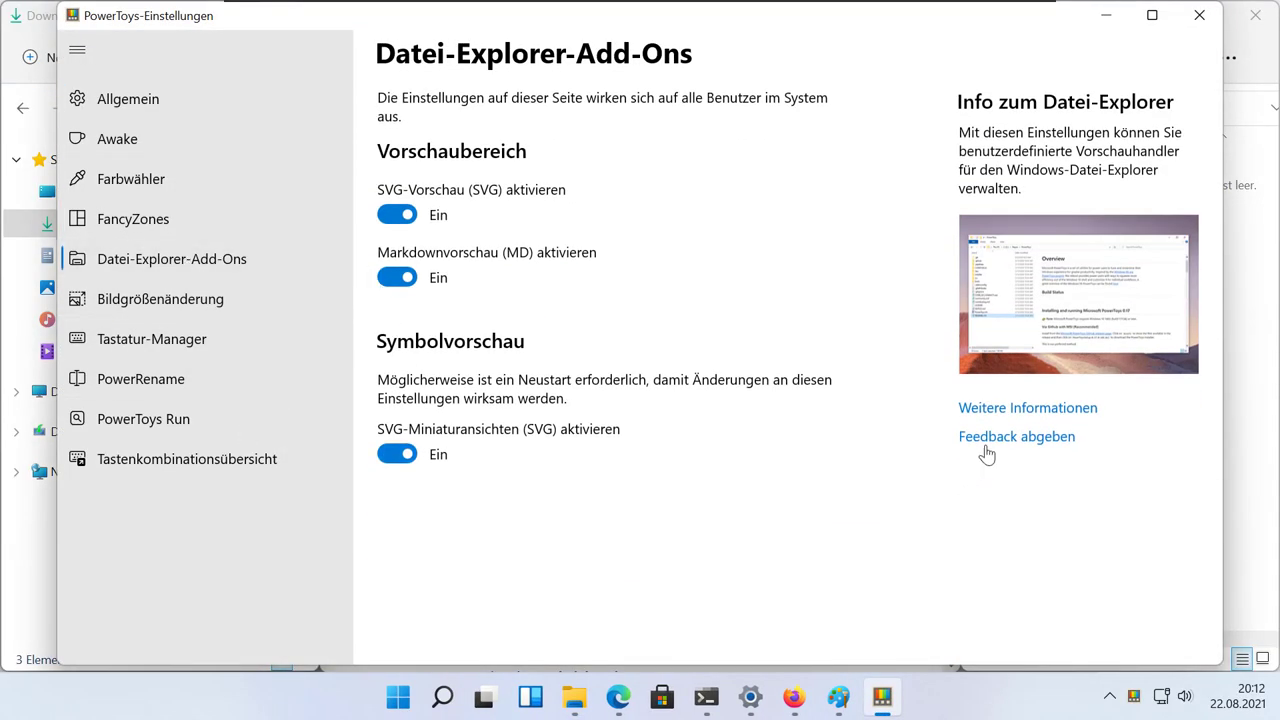
Step: Open the further information on the File Explorer add-ons in Firefox, examine the preview pane instructions and minimise the browser
key(alt+Tab)
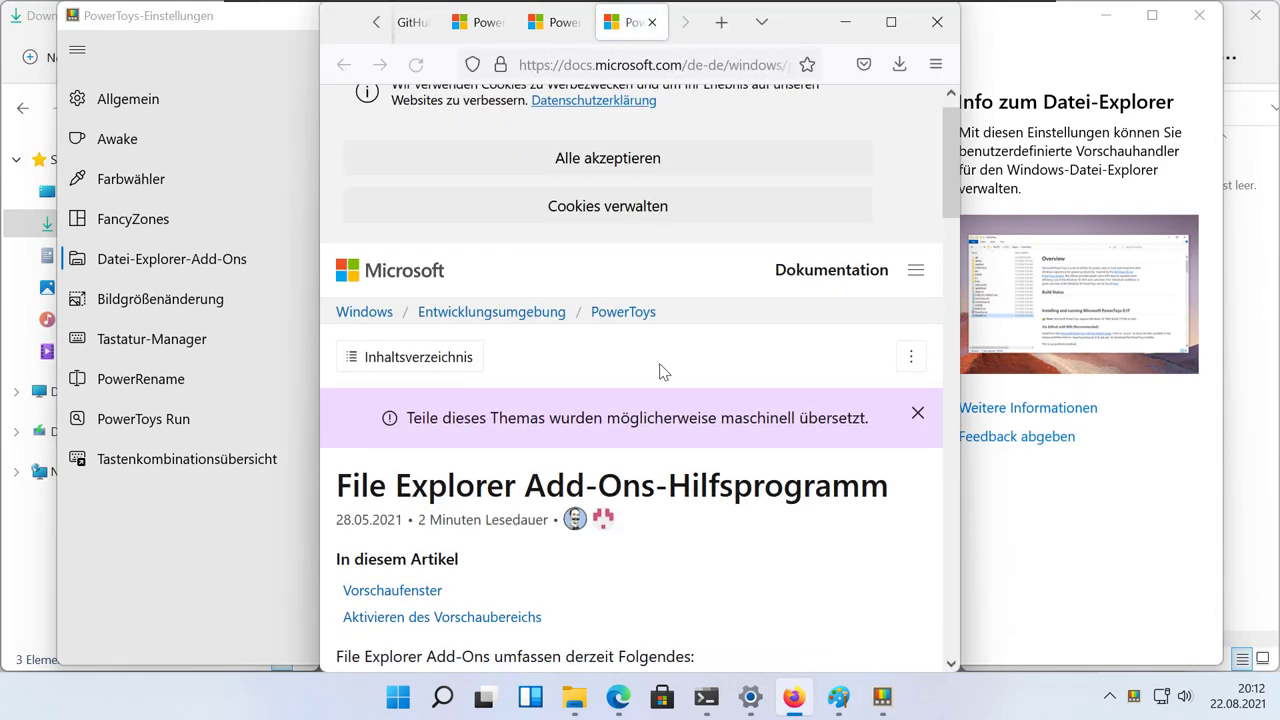
scroll(660, 371, down, 12)
scroll(660, 372, up, 3)
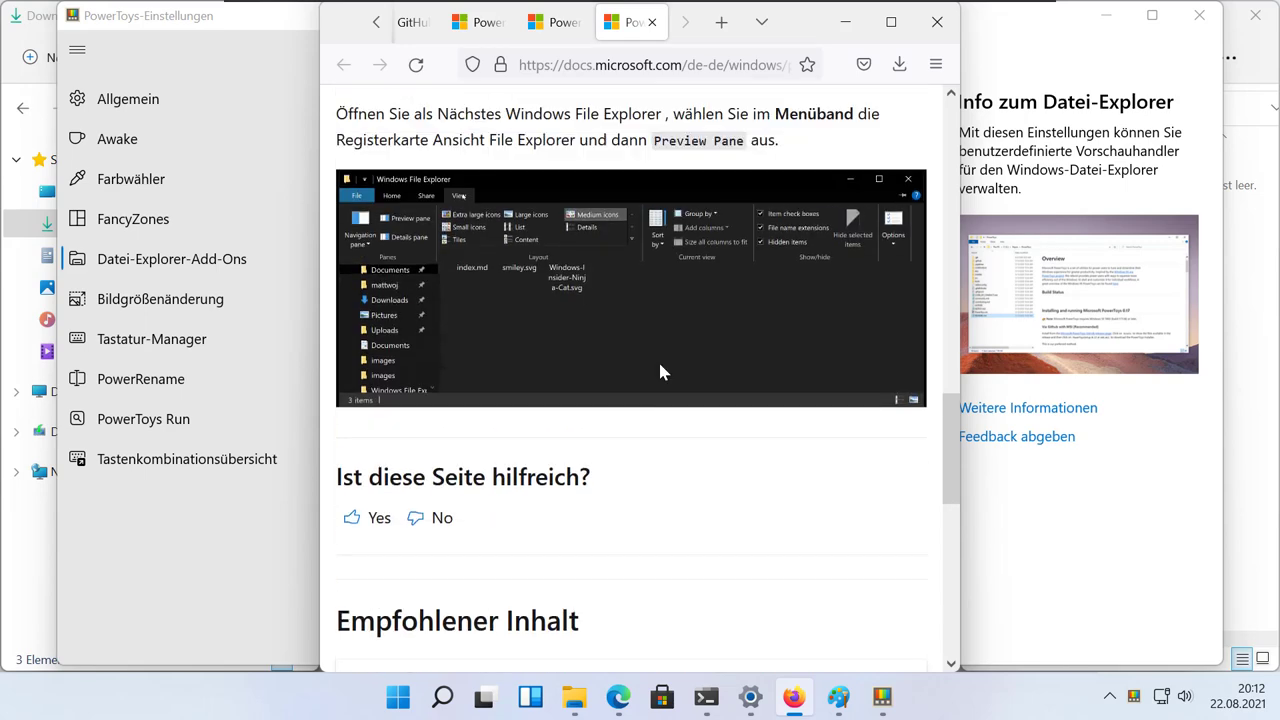
scroll(655, 380, up, 1)
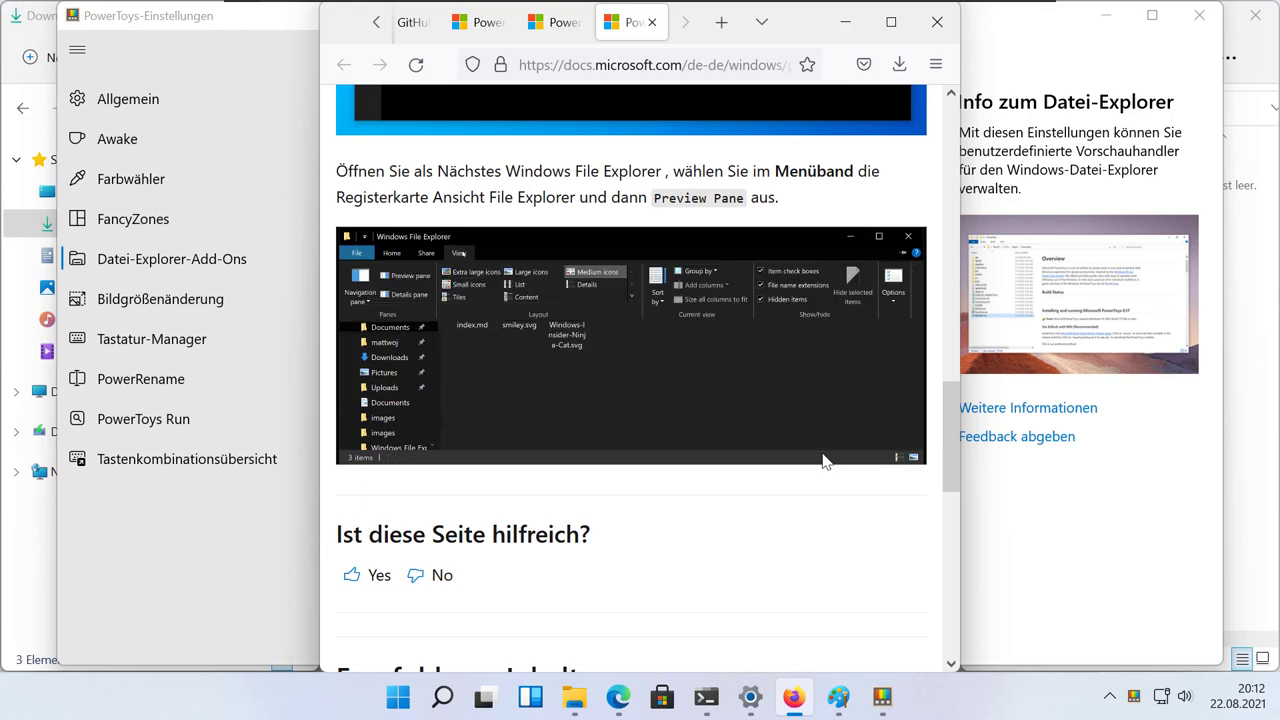
mouse_move(838, 5)
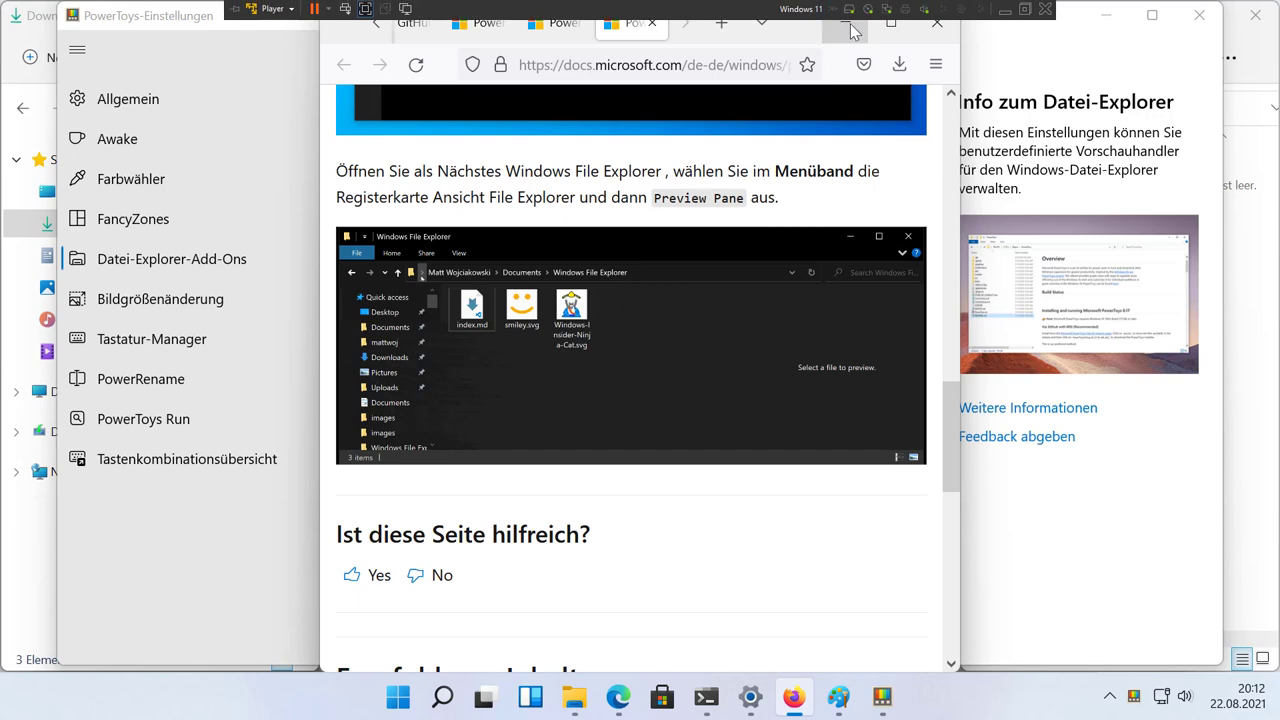
click(849, 29)
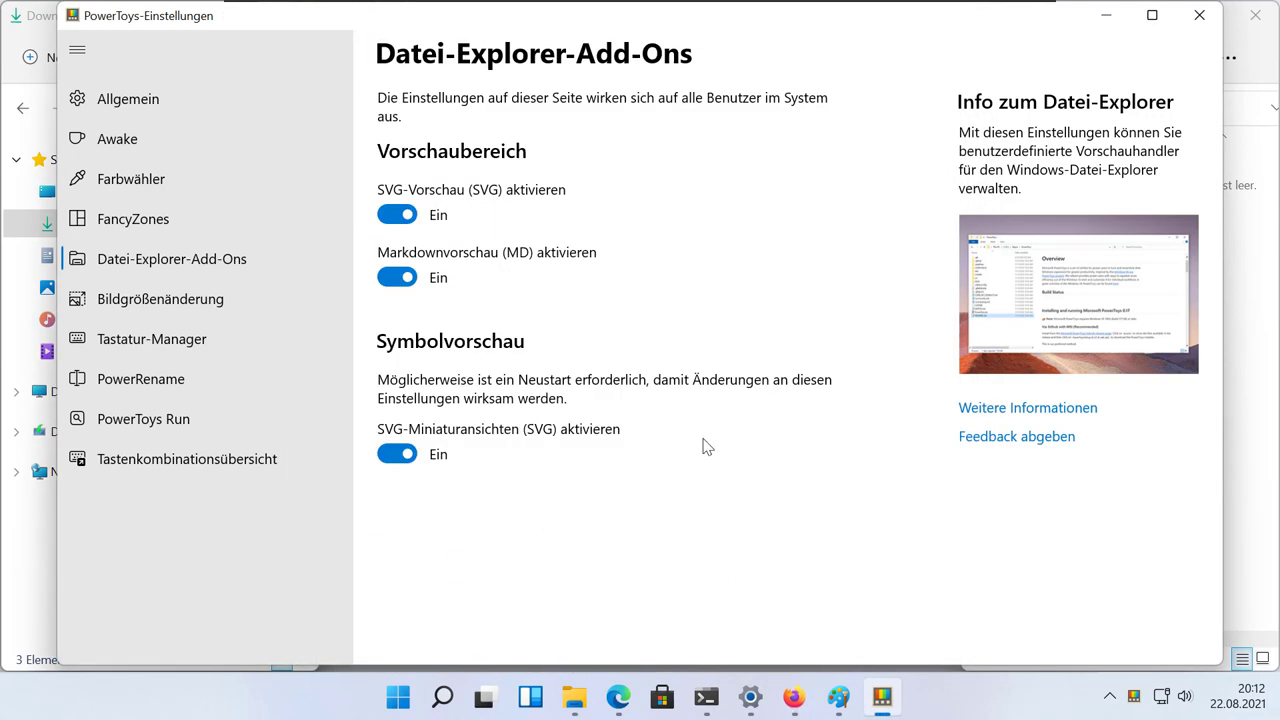
Step: Show the Bildgrößenänderung settings, then bring the Downloads window forward and widen it so all file columns fit
click(190, 312)
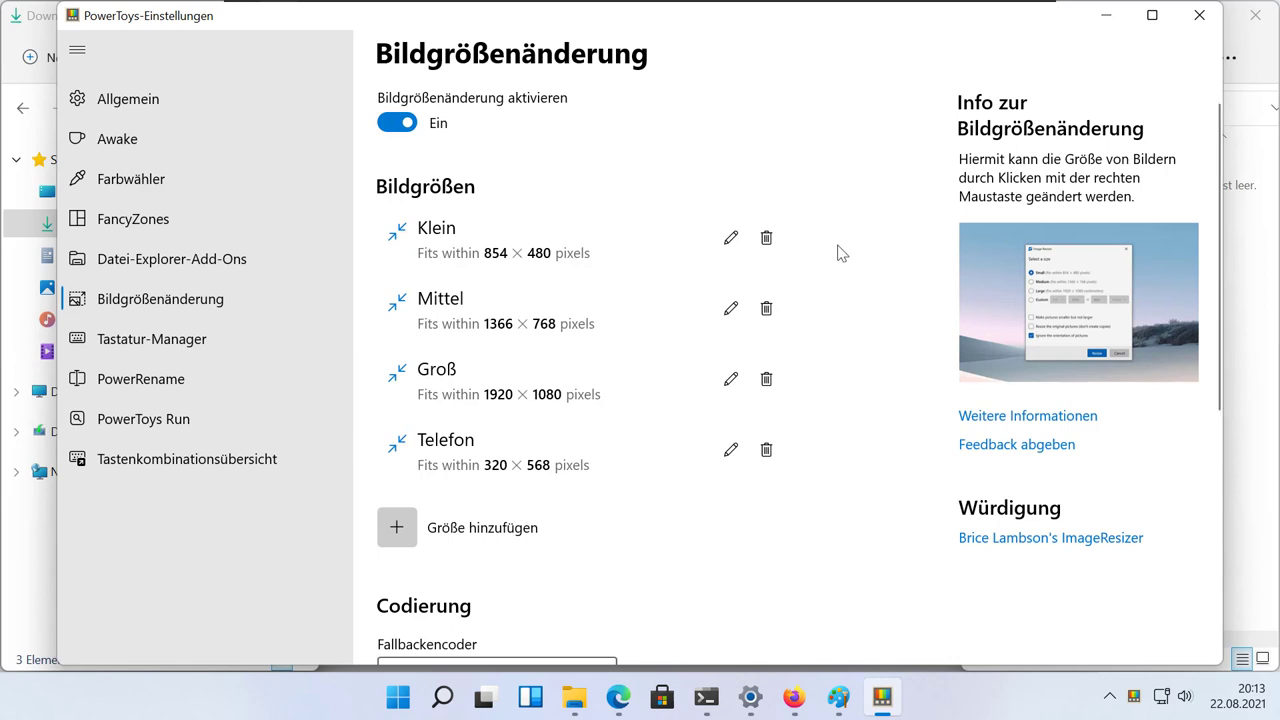
mouse_move(590, 706)
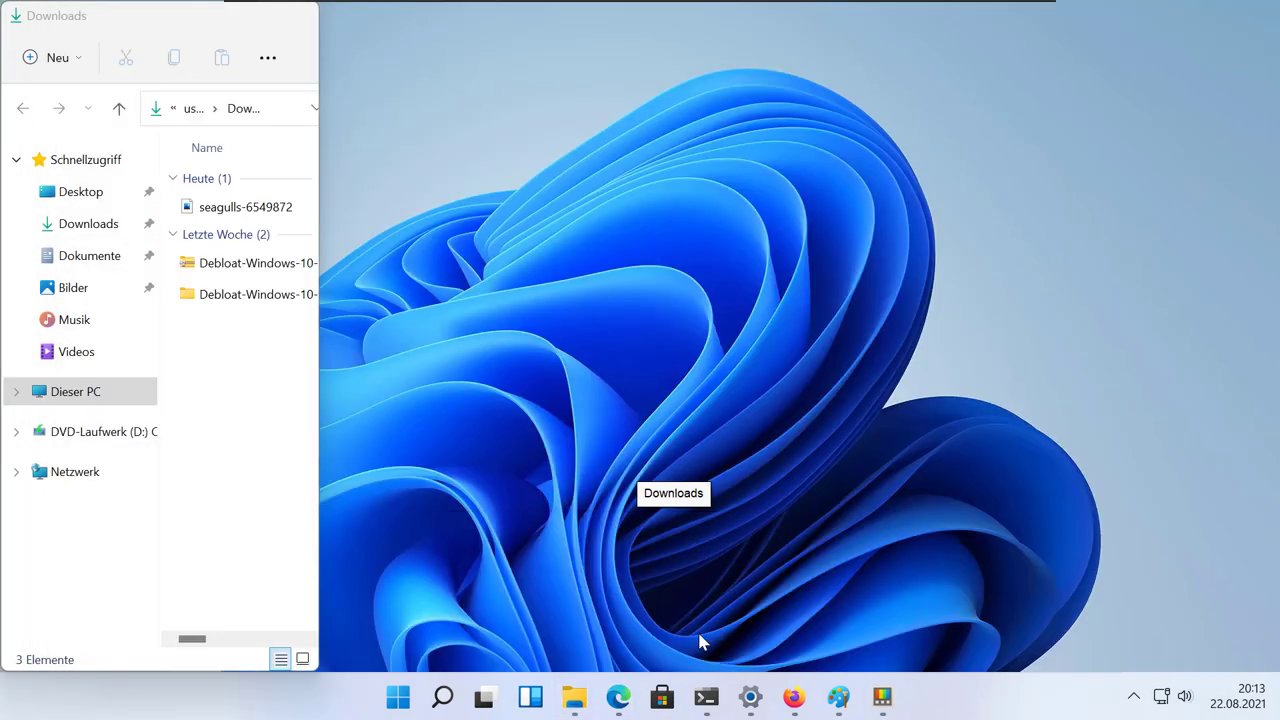
click(700, 641)
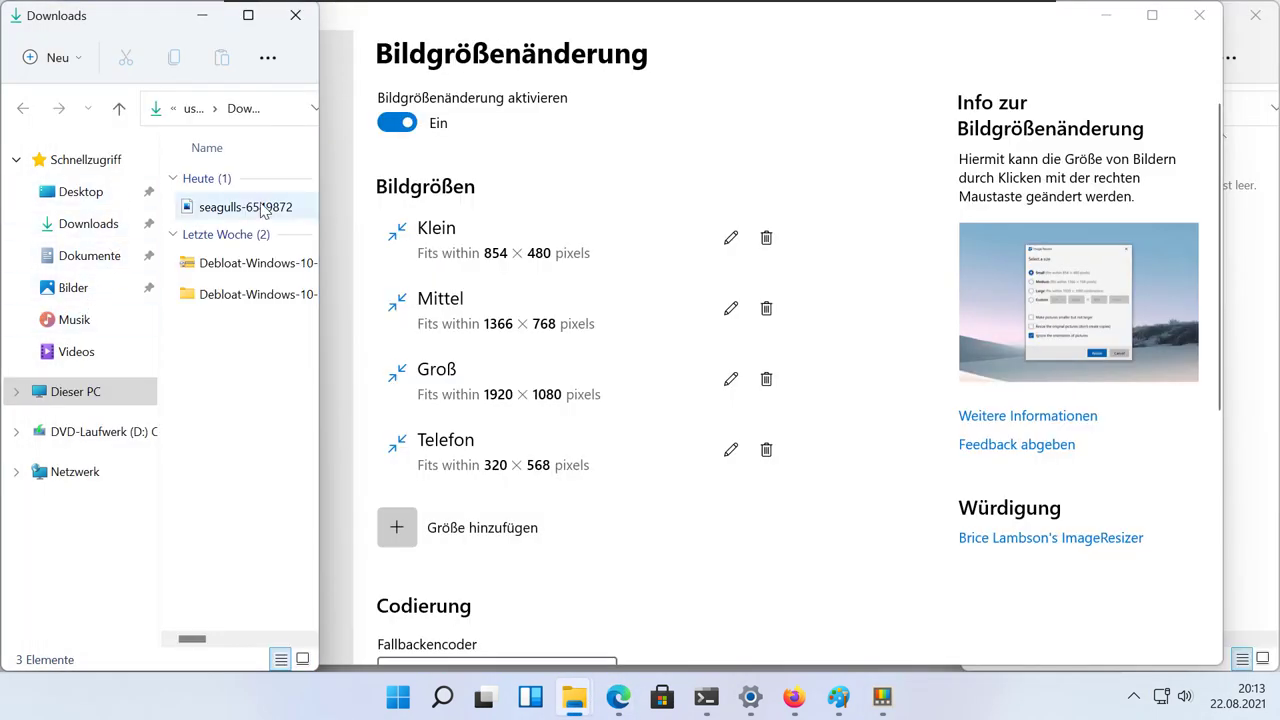
drag(318, 153, 826, 191)
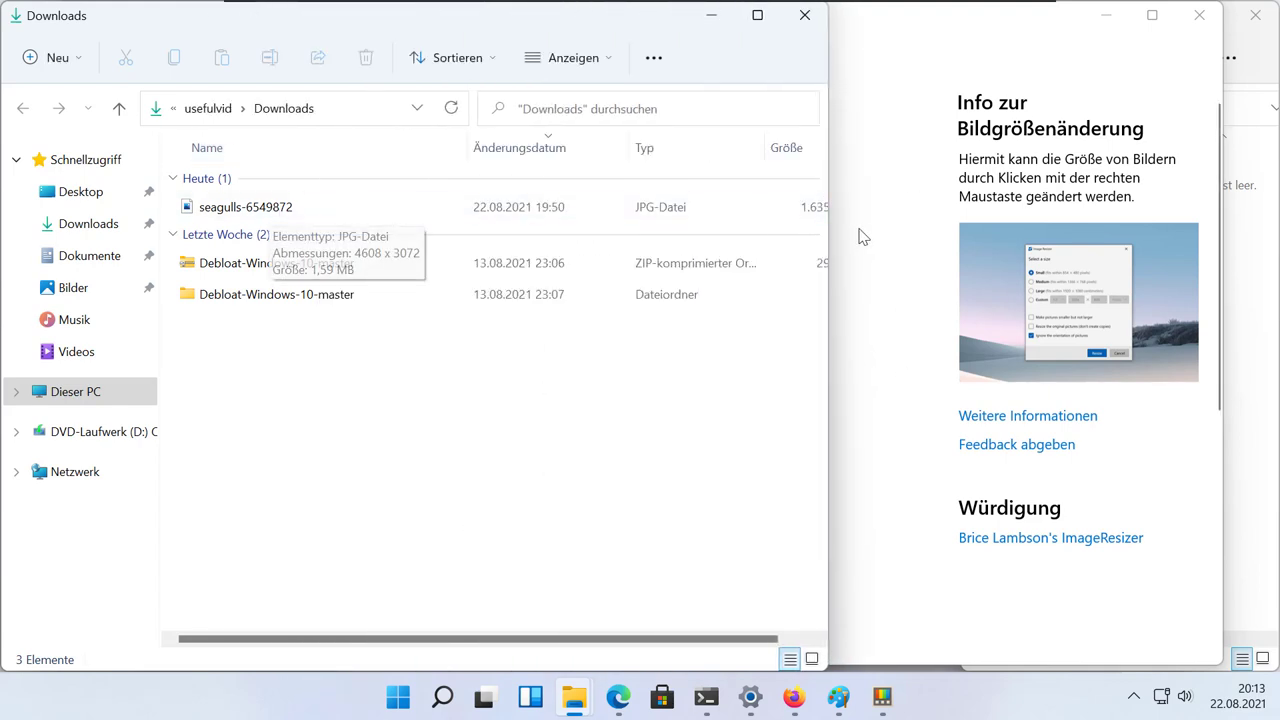
drag(829, 277, 1043, 286)
Step: Open the image seagulls-6549872 from the Downloads folder in Fotos and maximise the viewer
click(286, 207)
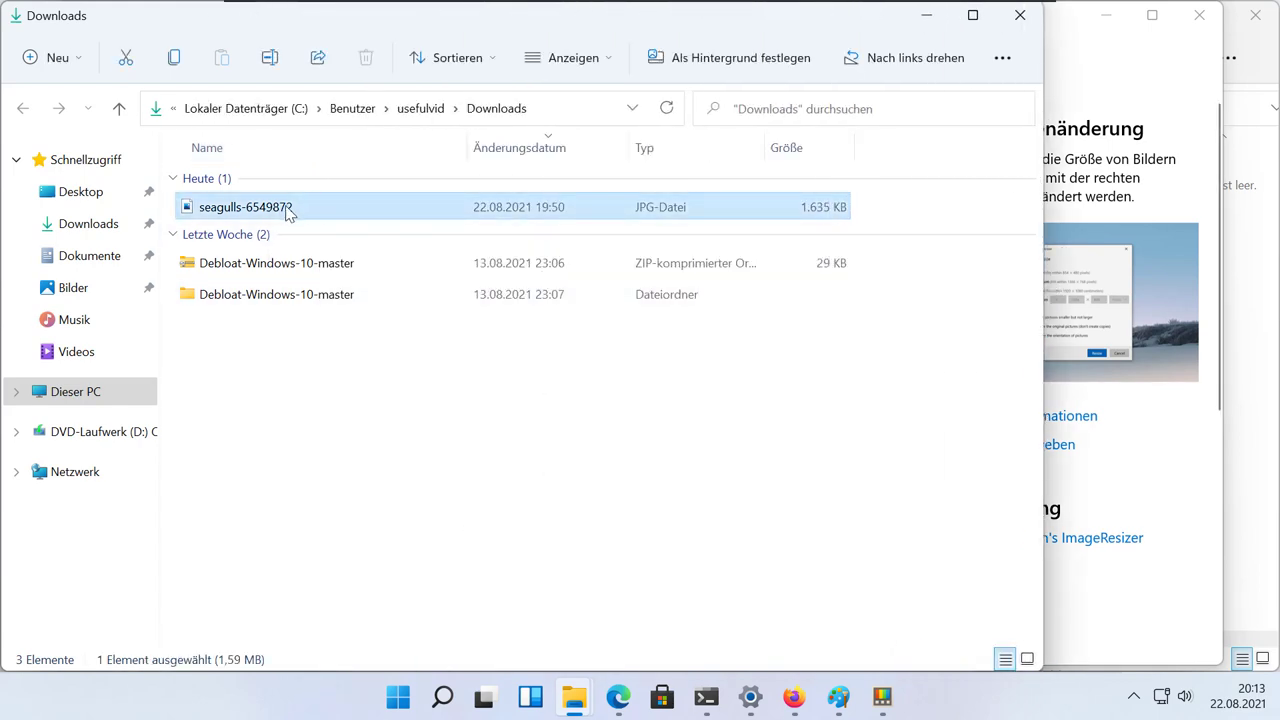
right_click(286, 210)
click(220, 218)
double_click(220, 210)
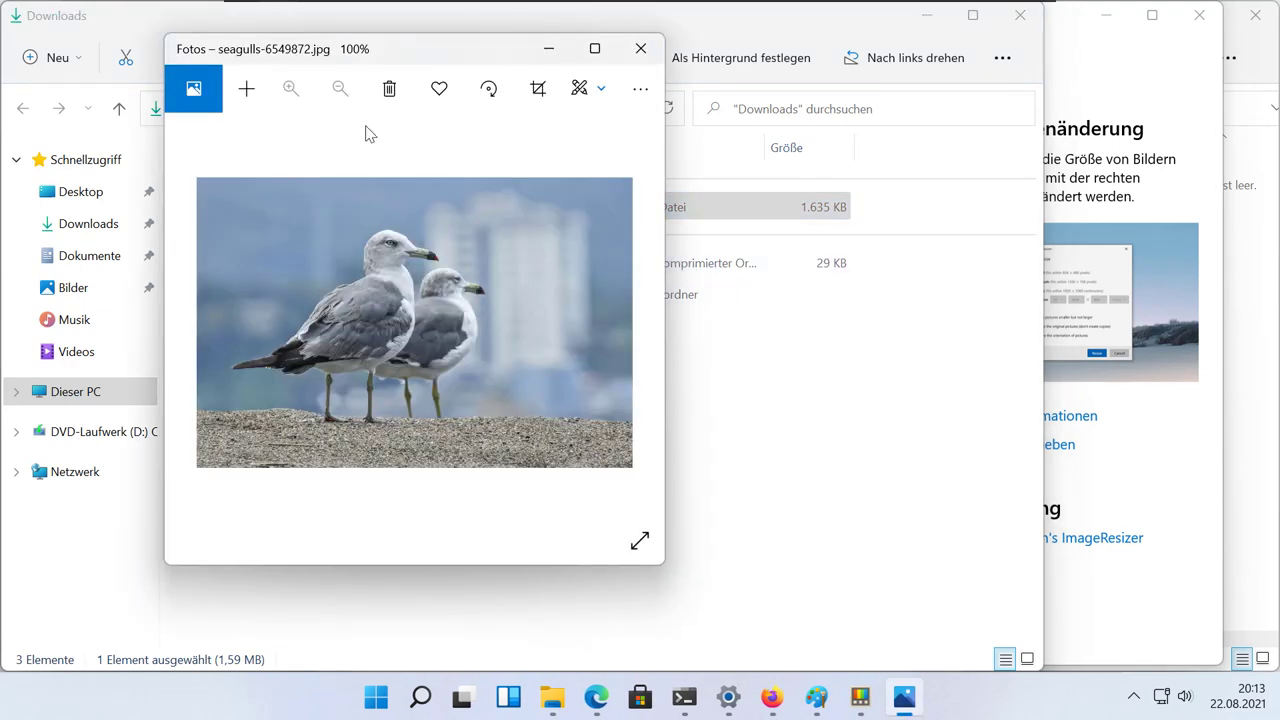
click(596, 48)
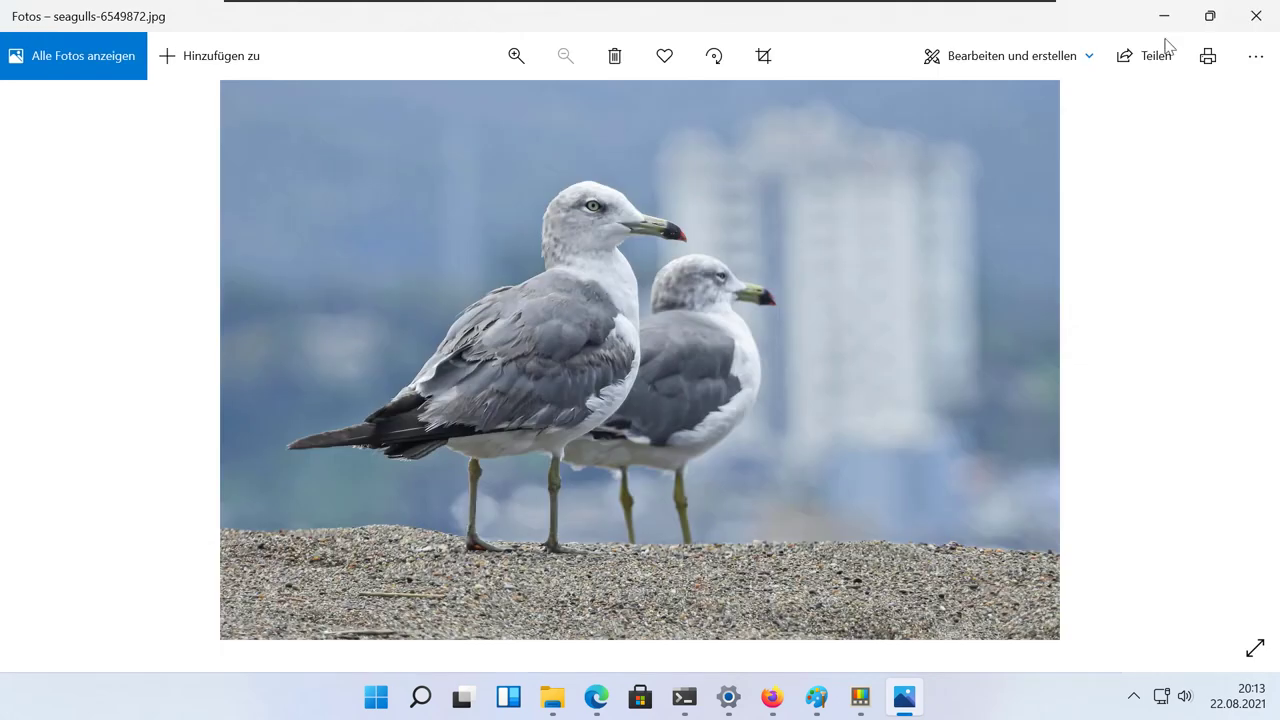
Step: Close the seagulls photo, reposition the Downloads window and open the Bildgrößenänderung dialog for the file seagulls-6549872
click(1256, 16)
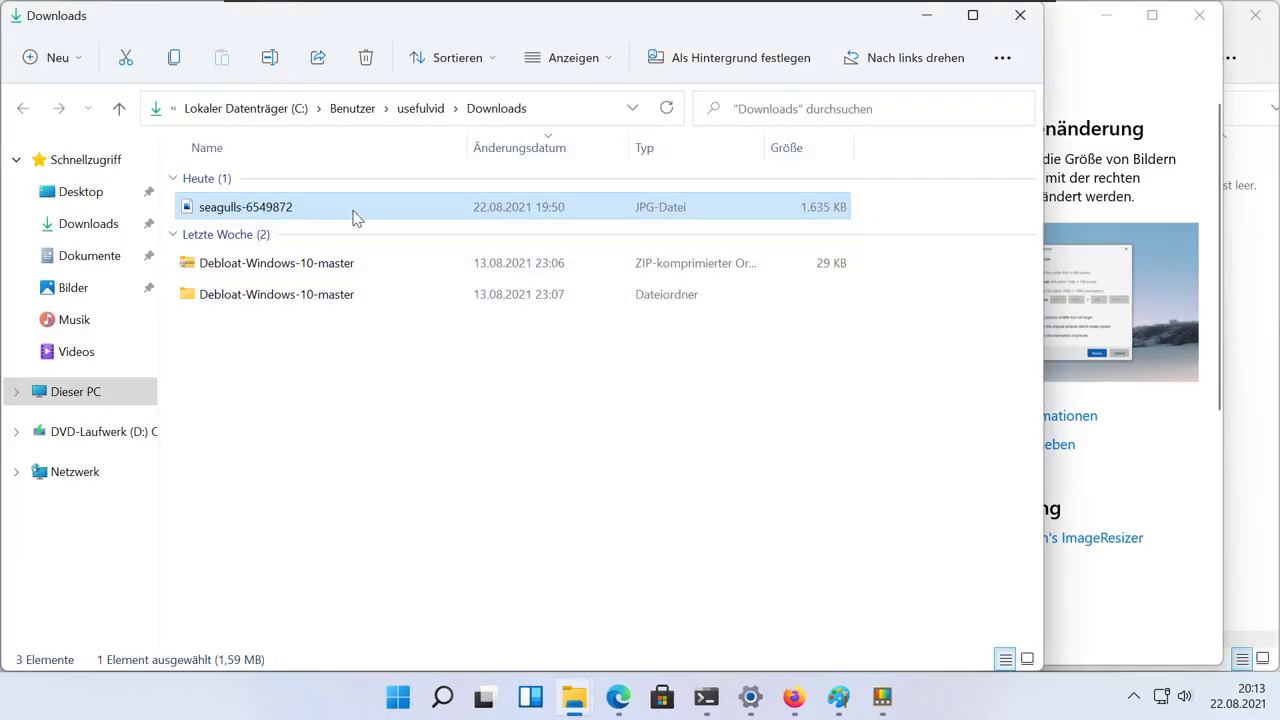
drag(800, 23, 905, 104)
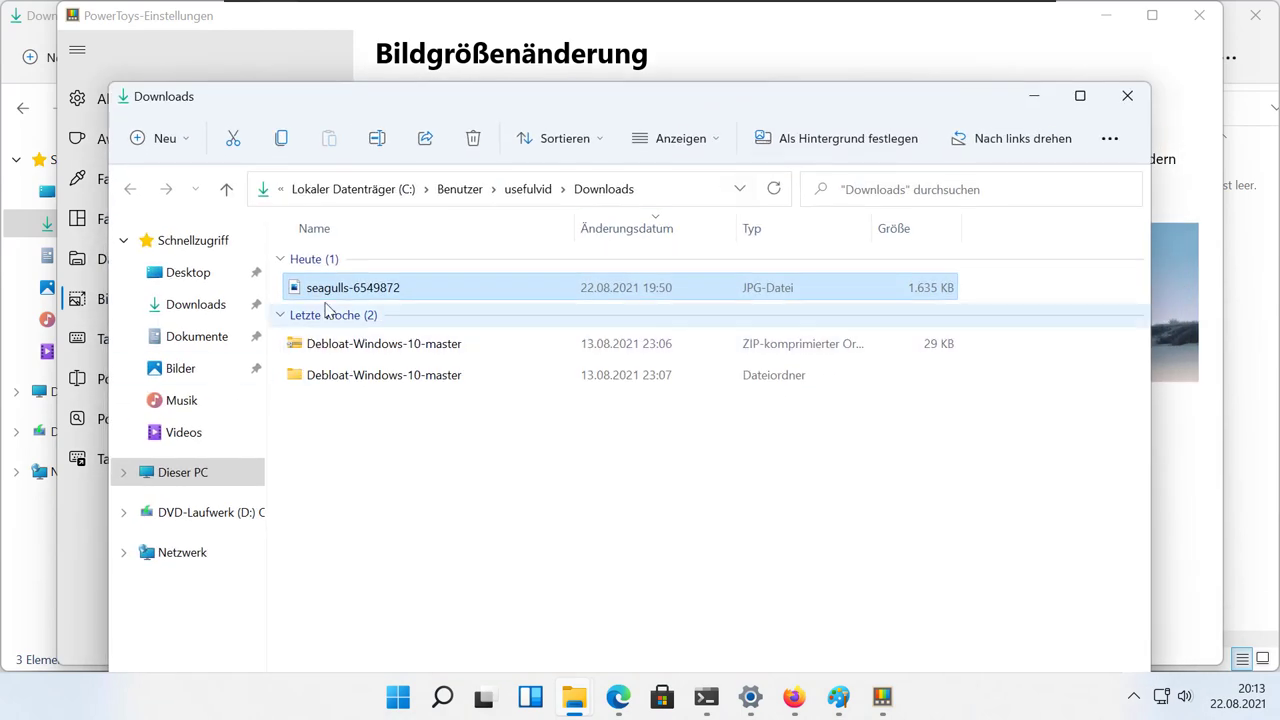
right_click(336, 298)
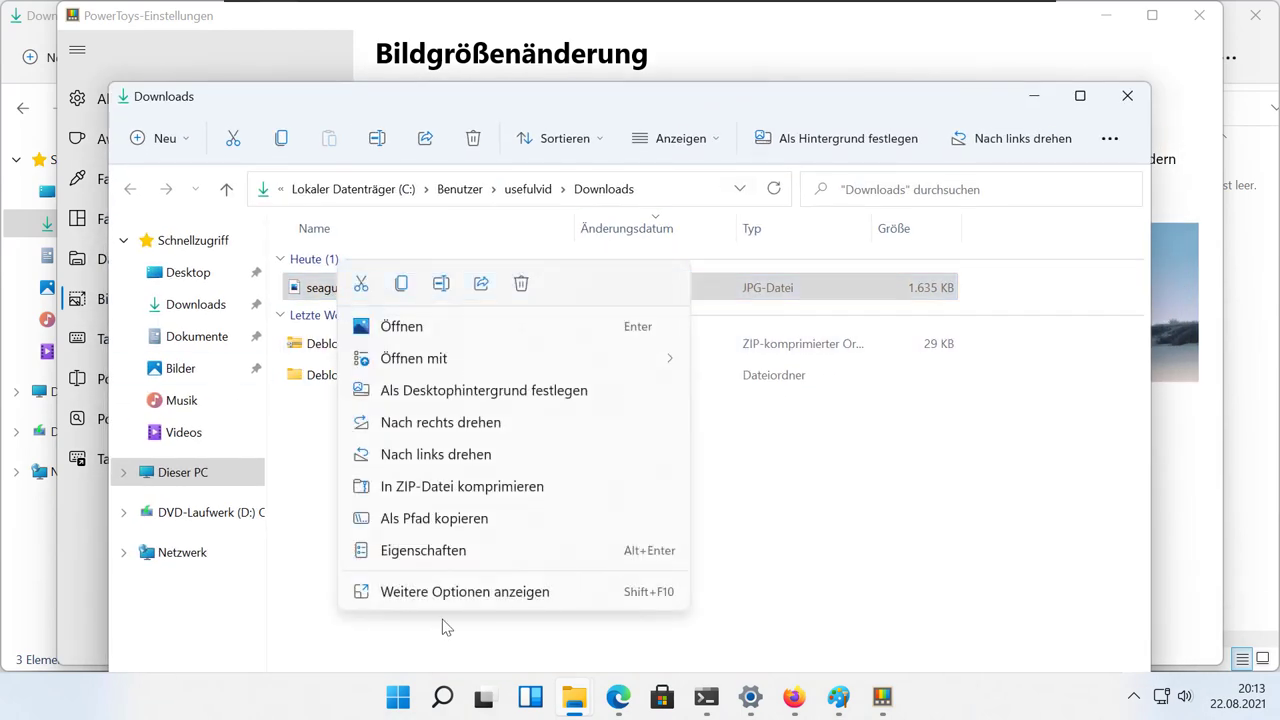
click(463, 596)
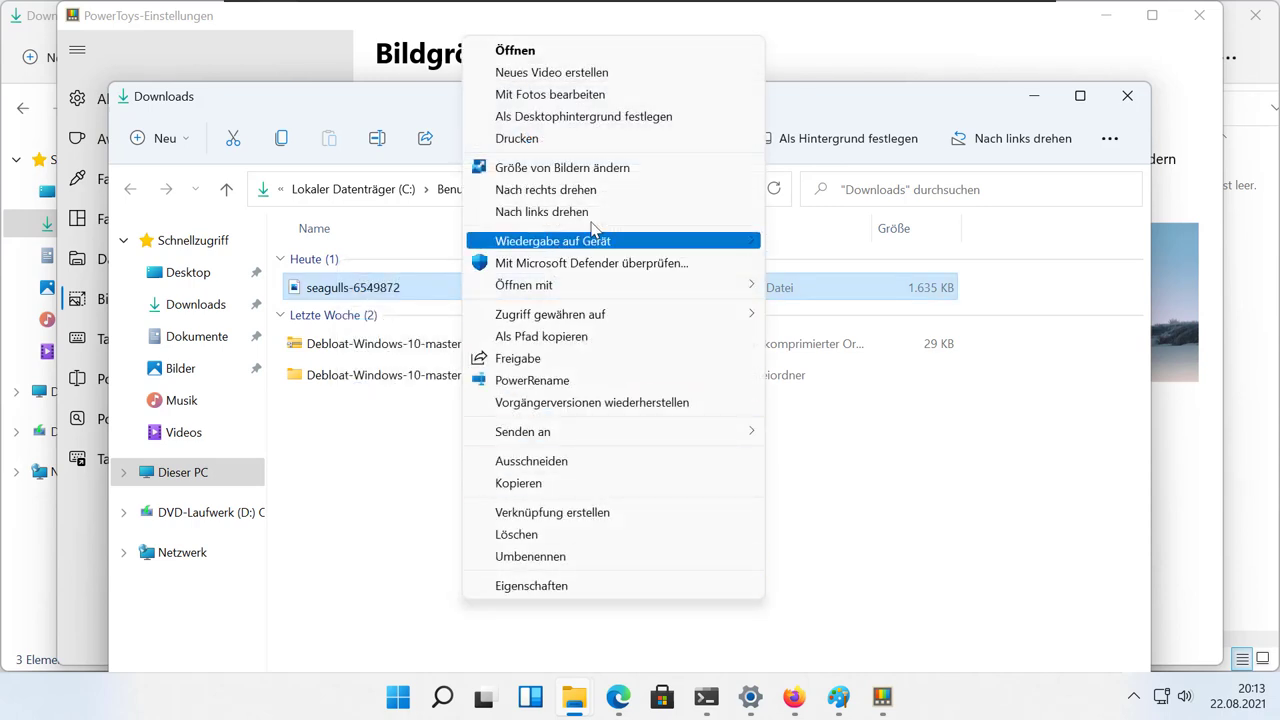
click(608, 168)
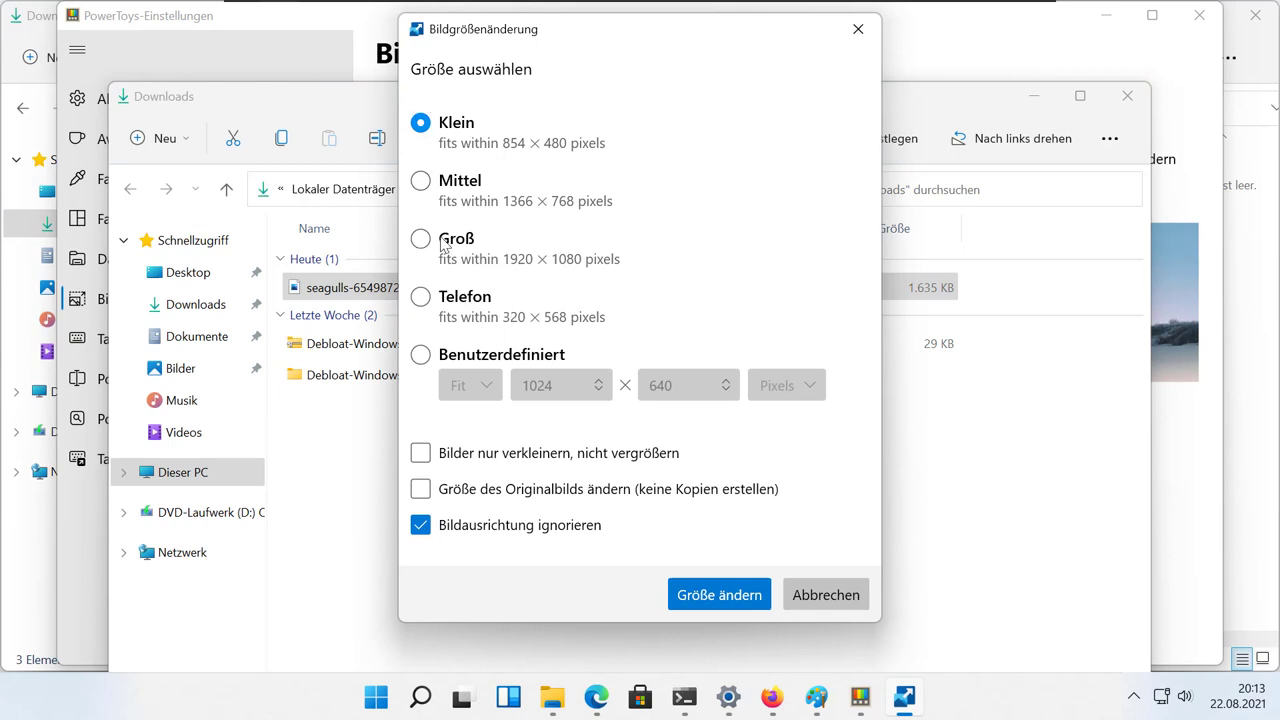
Step: Compare the resize options with the preset sizes in the PowerToys settings, then resize the image with the preset Groß, 1920 × 1080 pixels
click(472, 358)
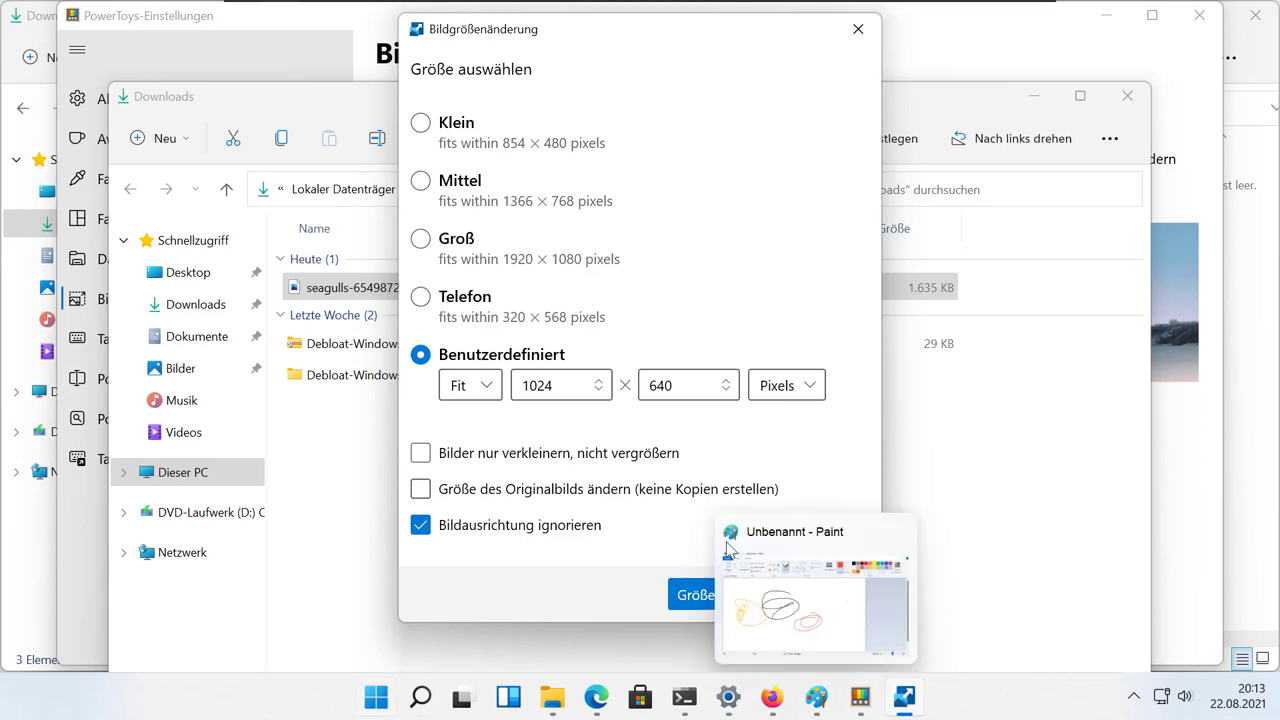
click(860, 700)
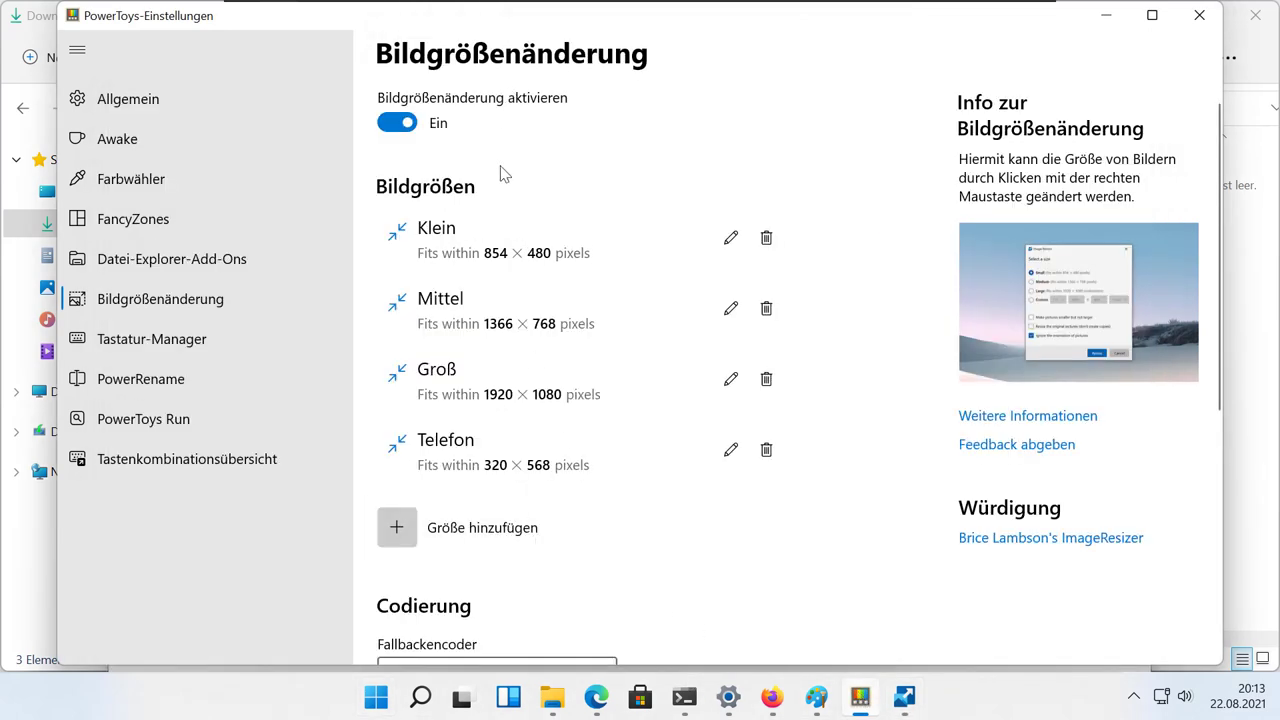
click(904, 697)
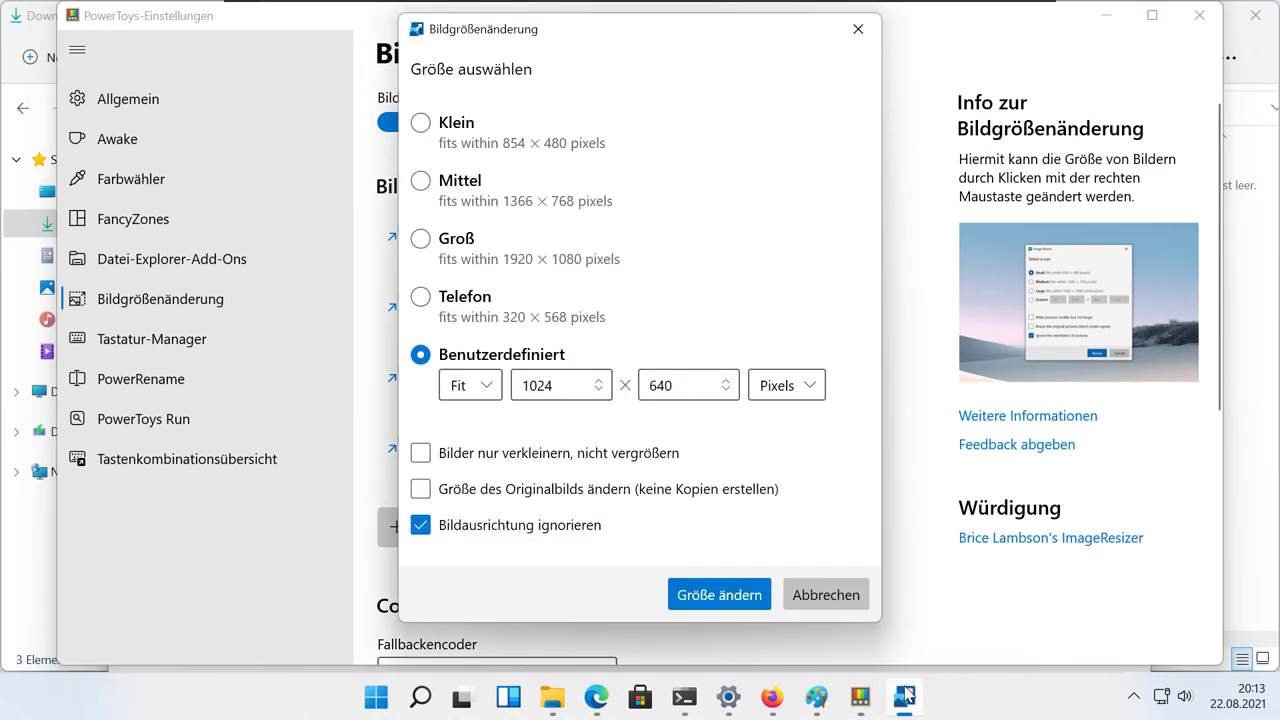
click(460, 244)
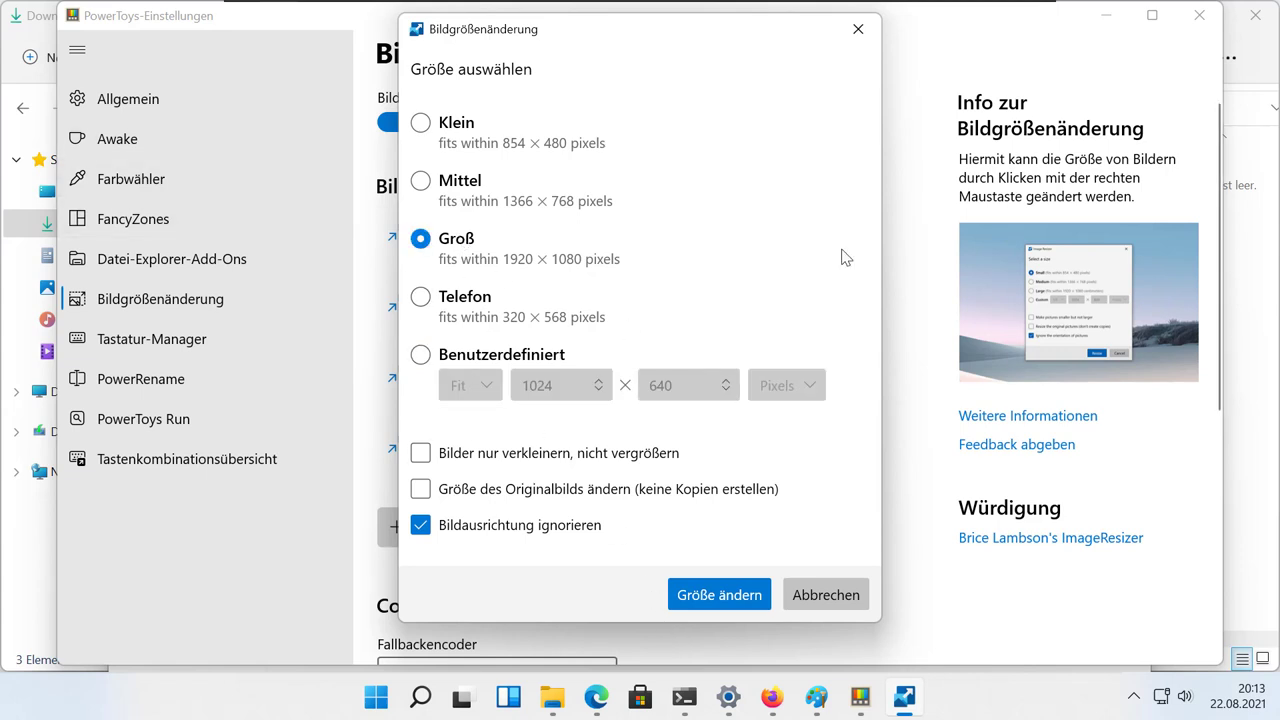
click(720, 595)
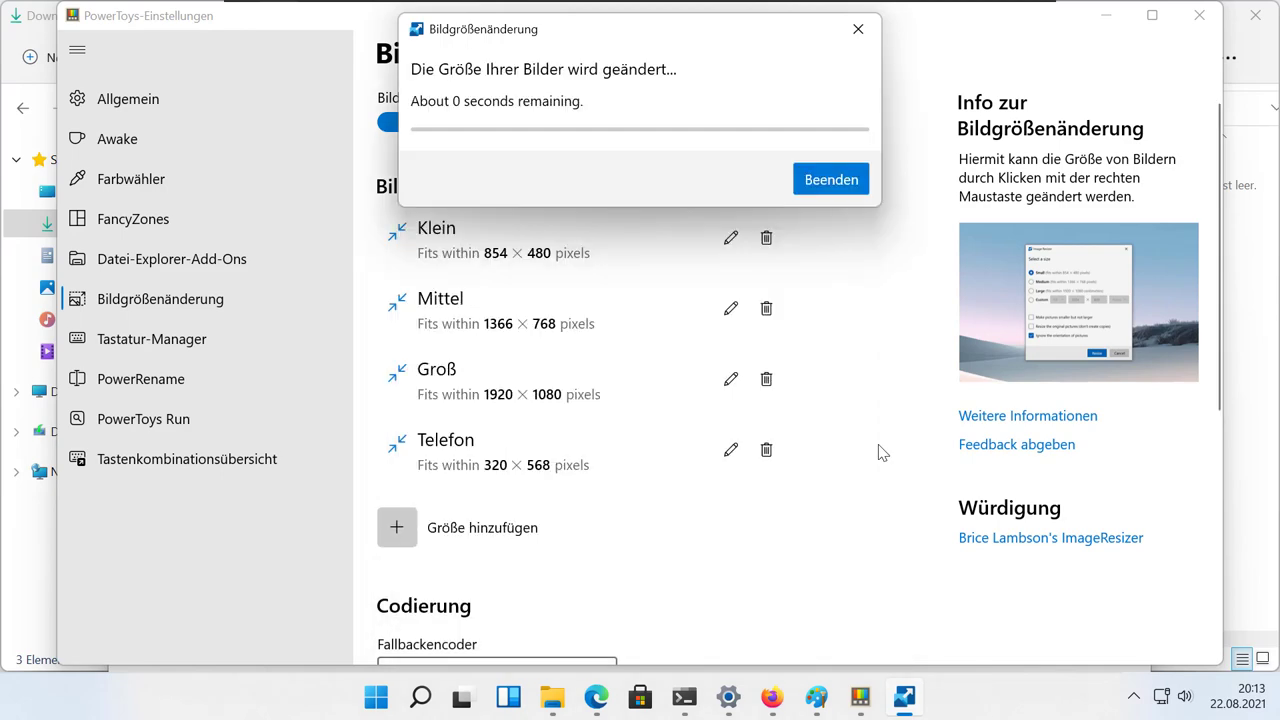
Step: Compare the sizes of seagulls-6549872 and its Groß copy in Downloads, and view the copy in Fotos before closing it
click(1102, 16)
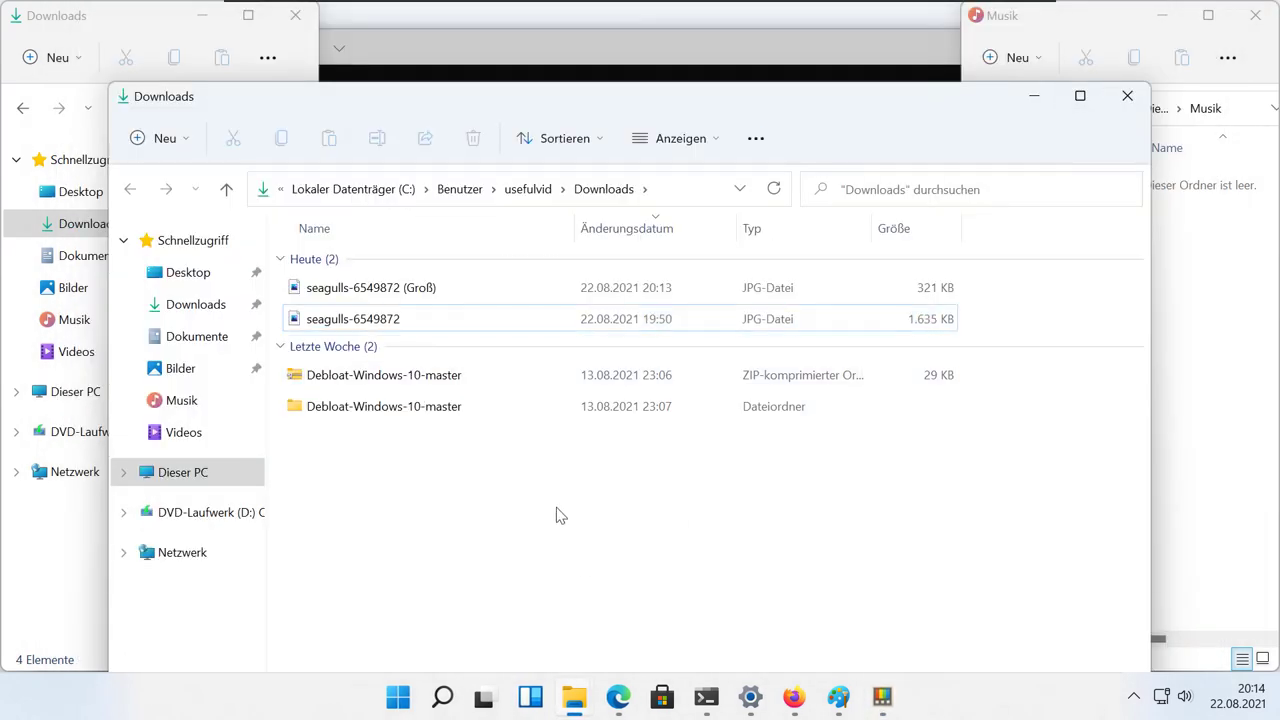
click(501, 292)
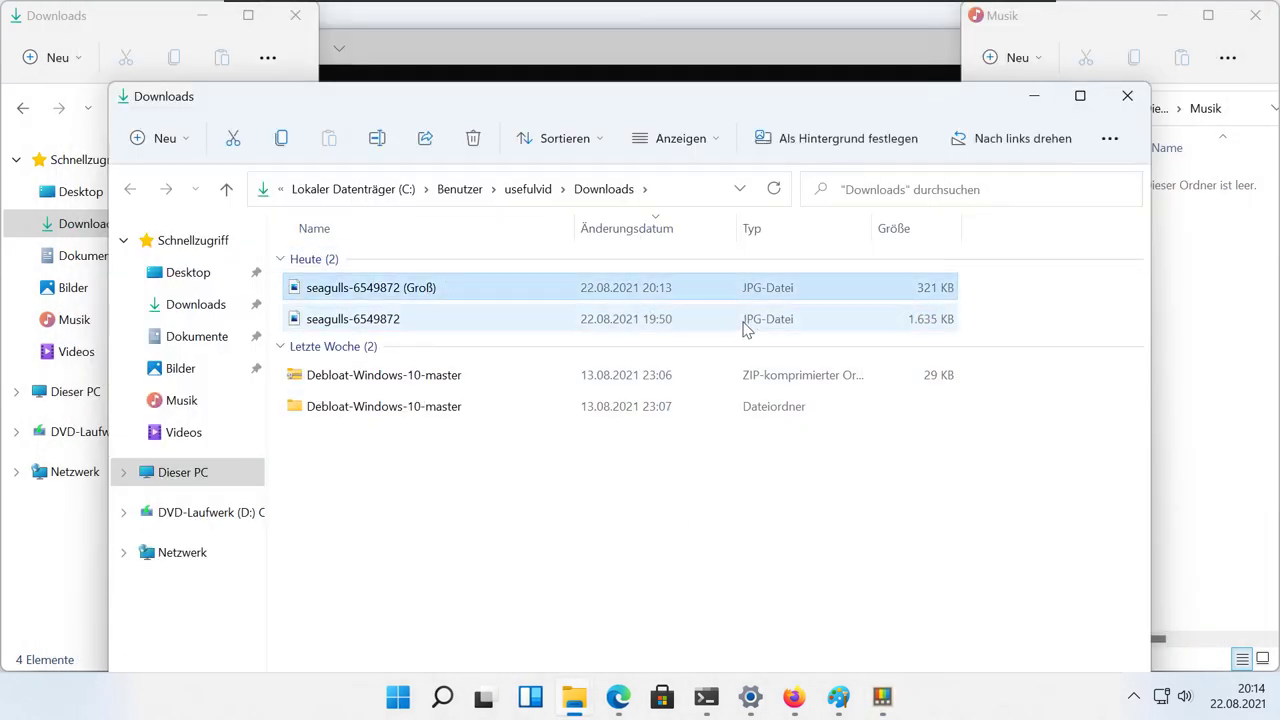
click(352, 321)
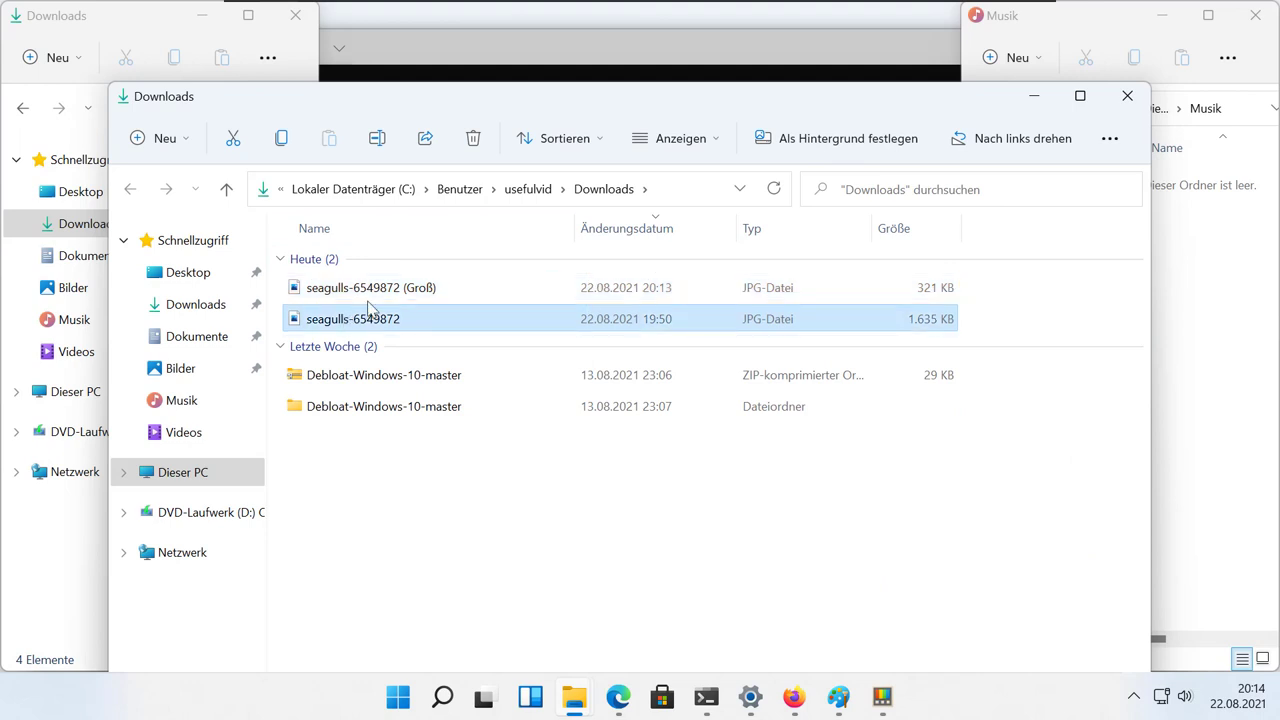
click(935, 296)
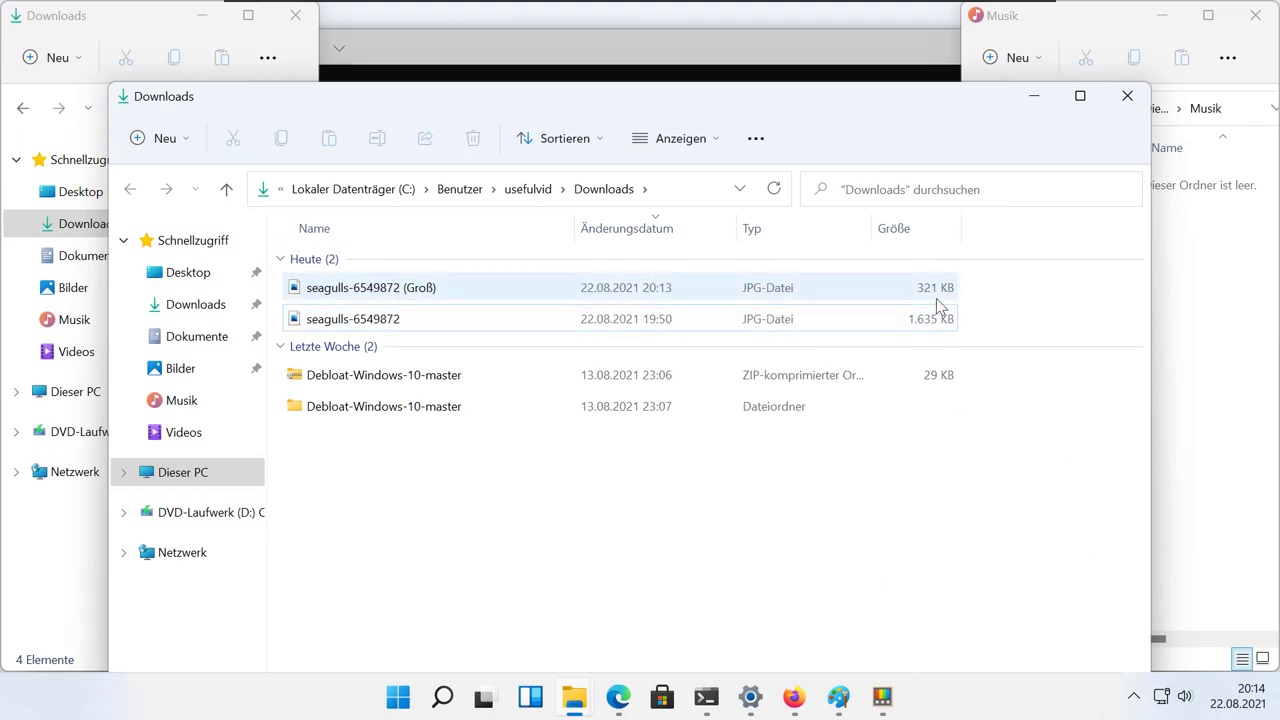
double_click(403, 297)
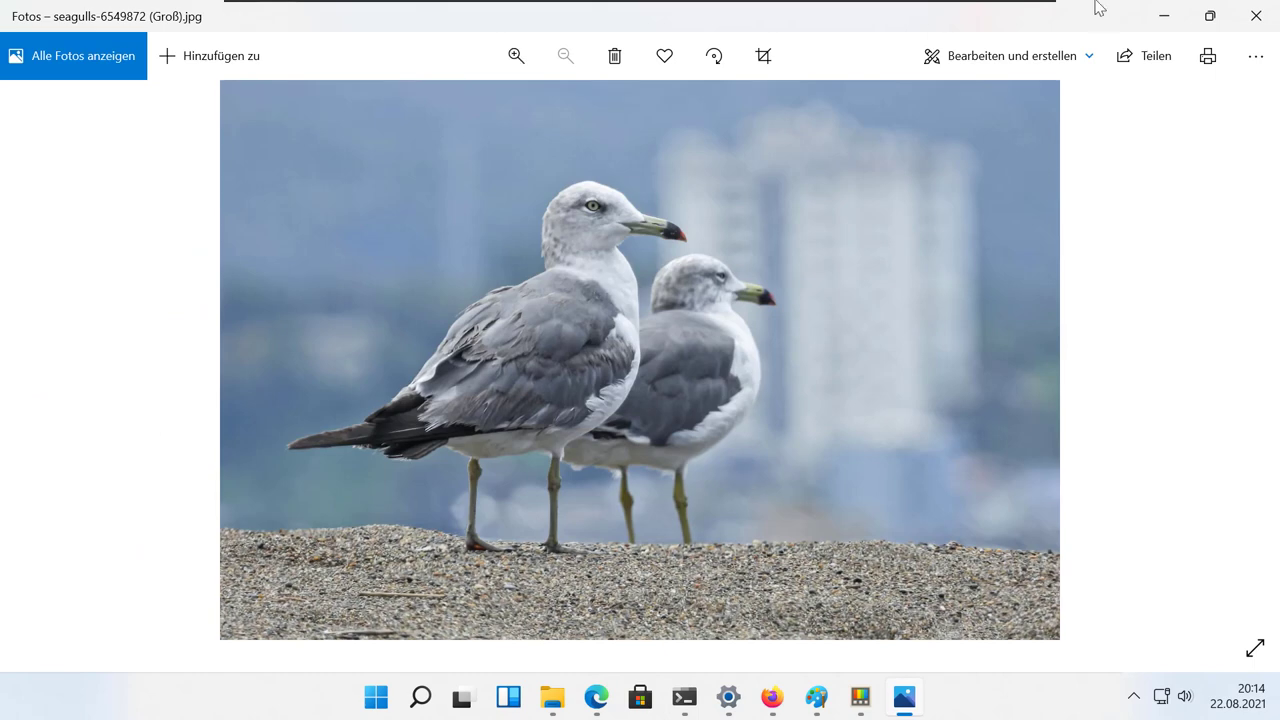
click(1256, 16)
Step: Return to the PowerToys settings and remap the key A to D in the Tastatur-Manager
key(alt+Tab)
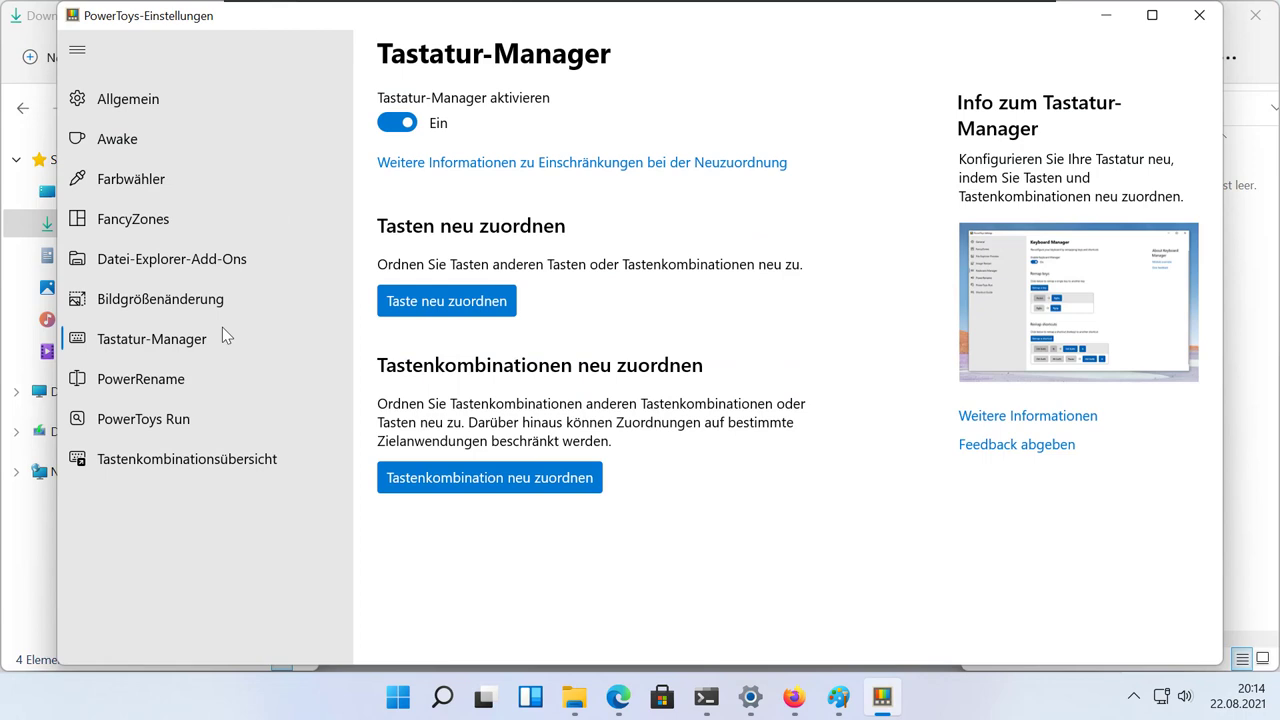
click(475, 305)
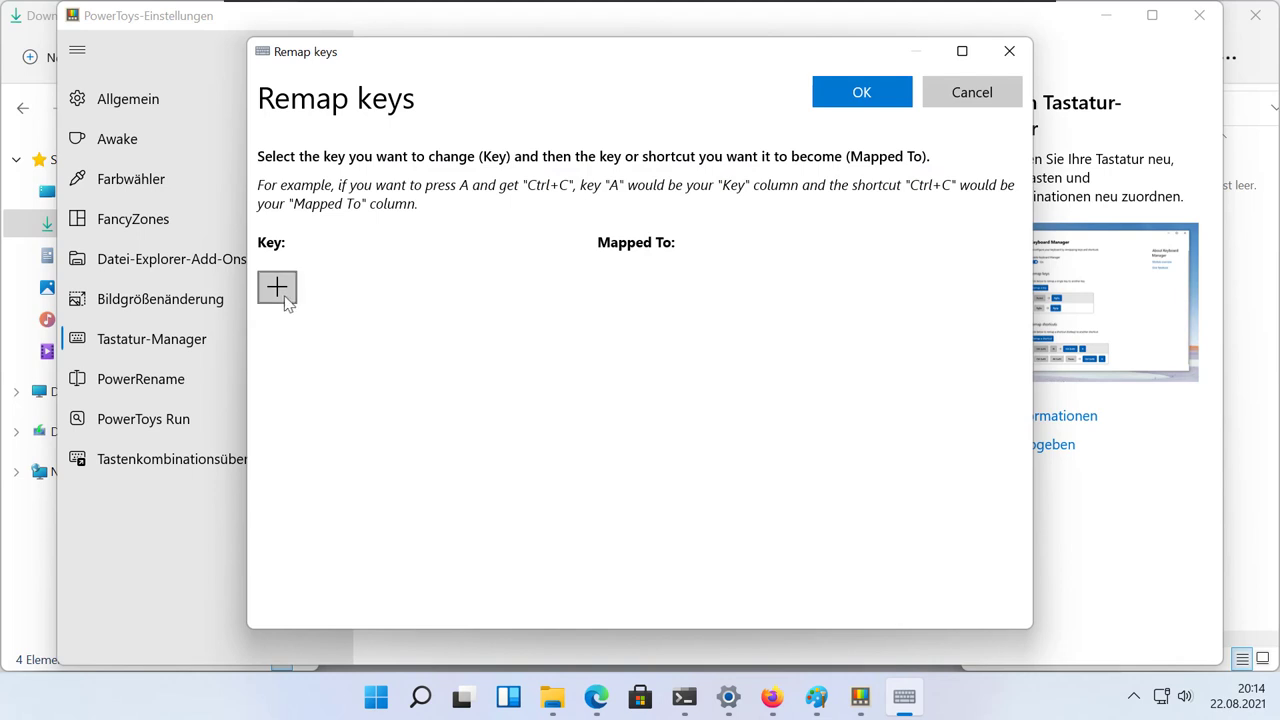
click(283, 298)
click(311, 326)
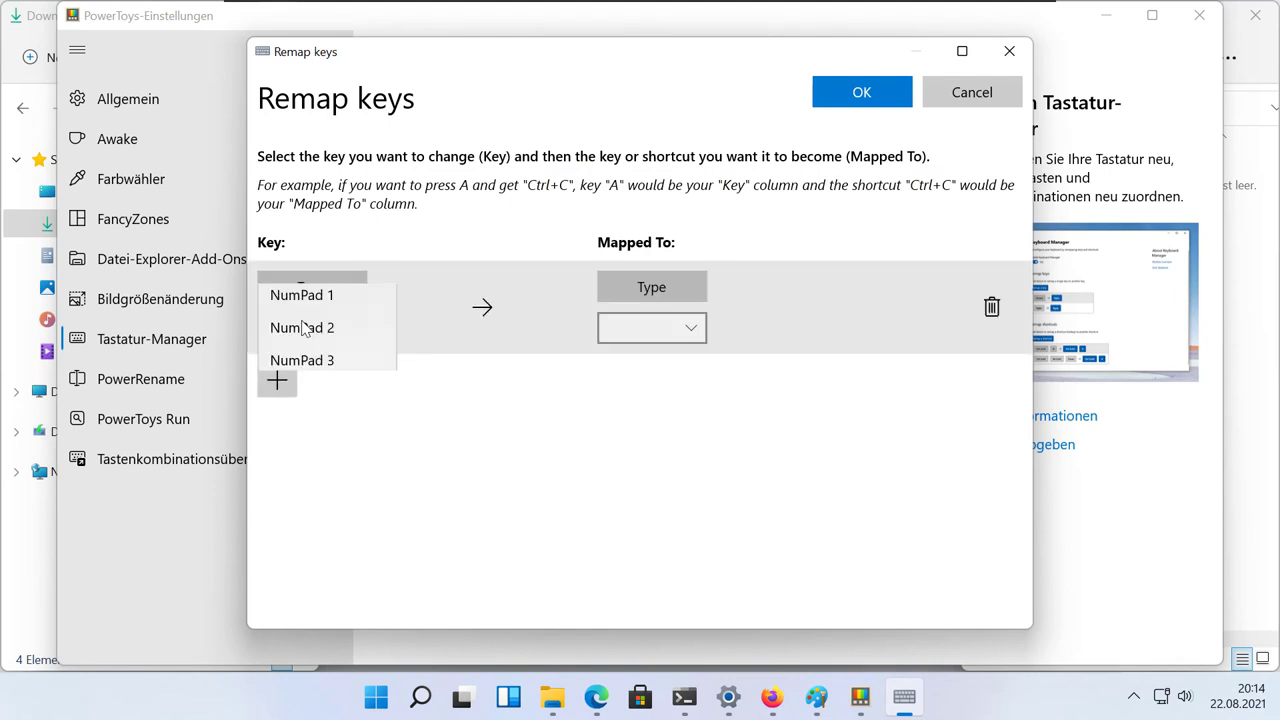
click(397, 308)
click(329, 297)
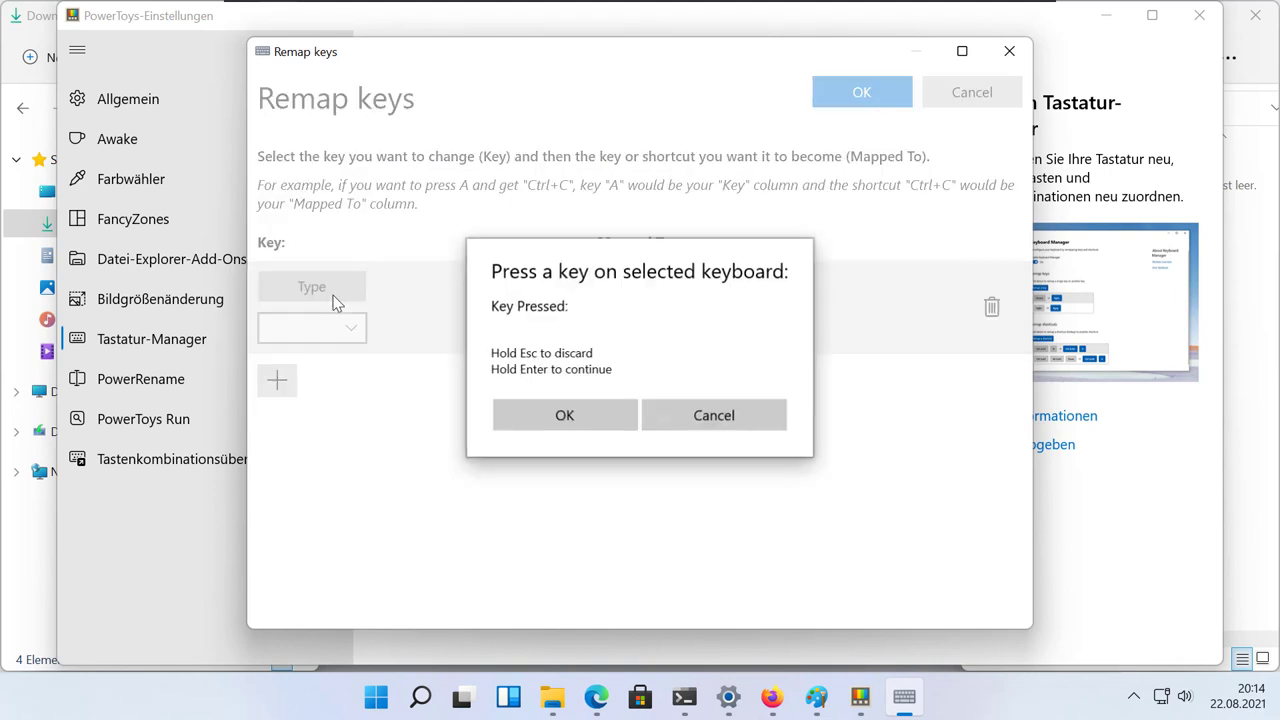
key(a)
click(621, 447)
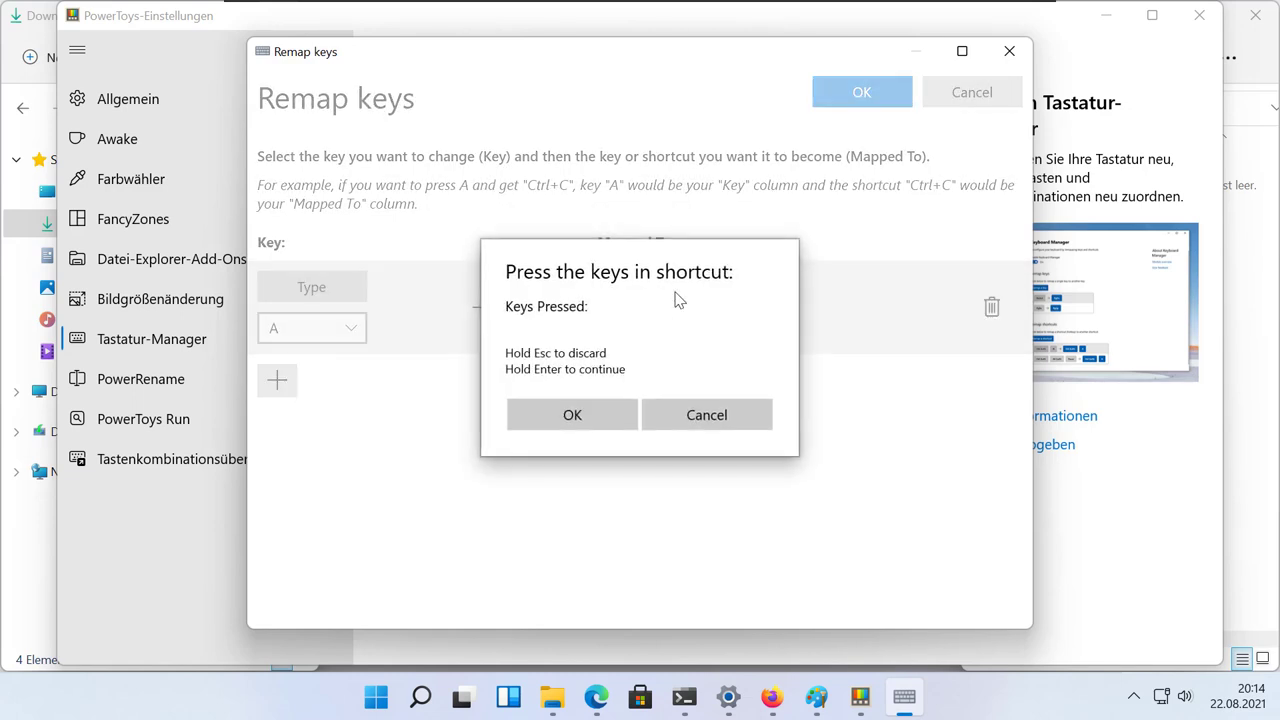
key(d)
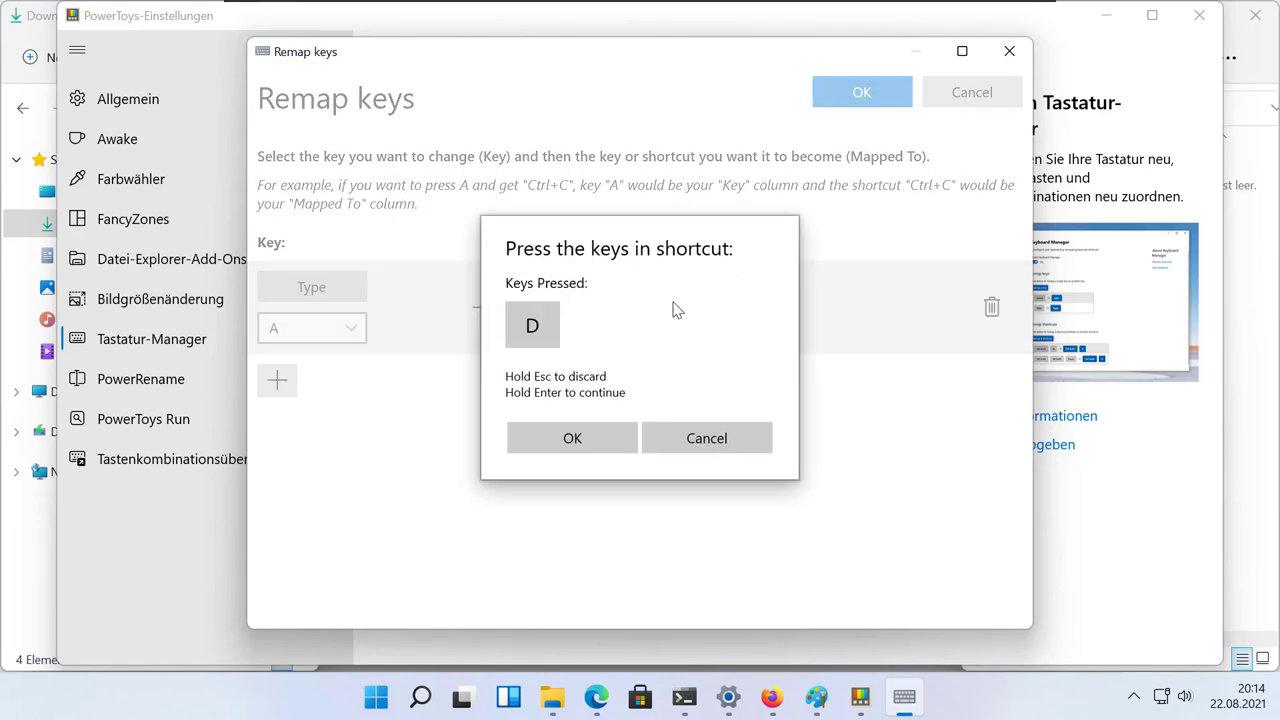
click(548, 438)
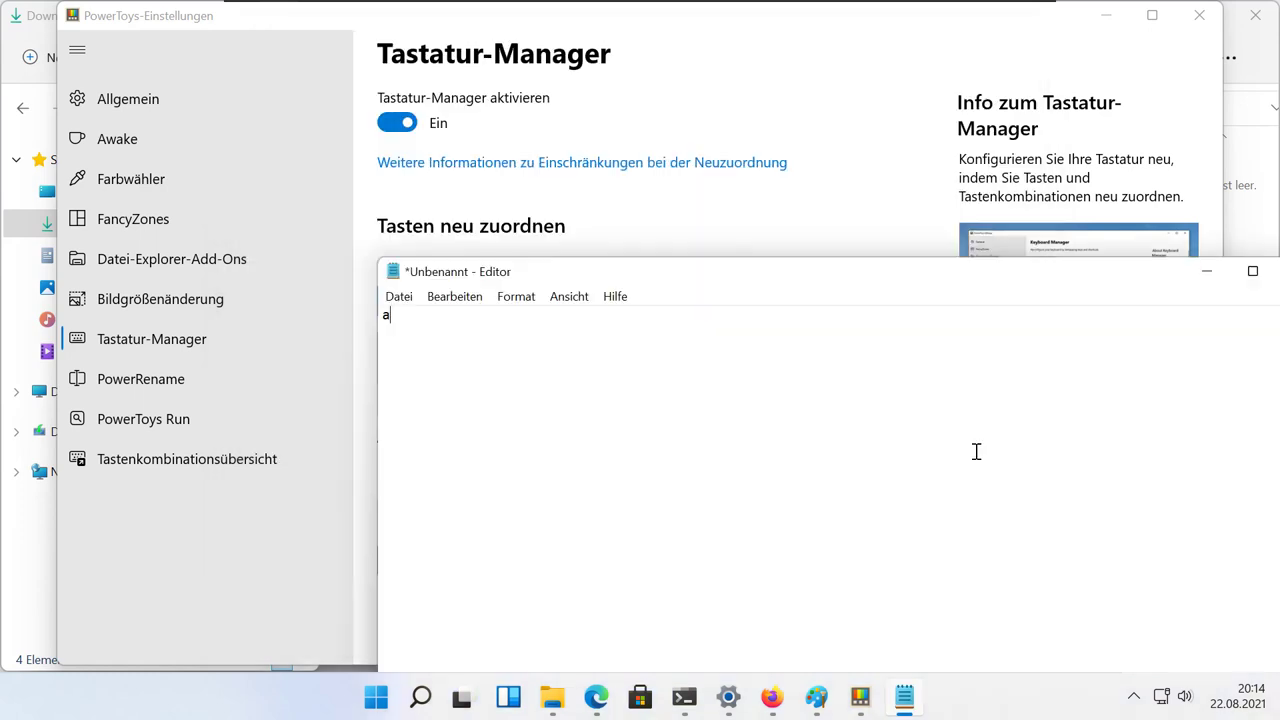
Step: Switch to the Editor, enter the test lines dd and d with the remapped key, then return to the Tastatur-Manager settings
key(Return)
text(dd)
key(Return)
text(d)
click(891, 183)
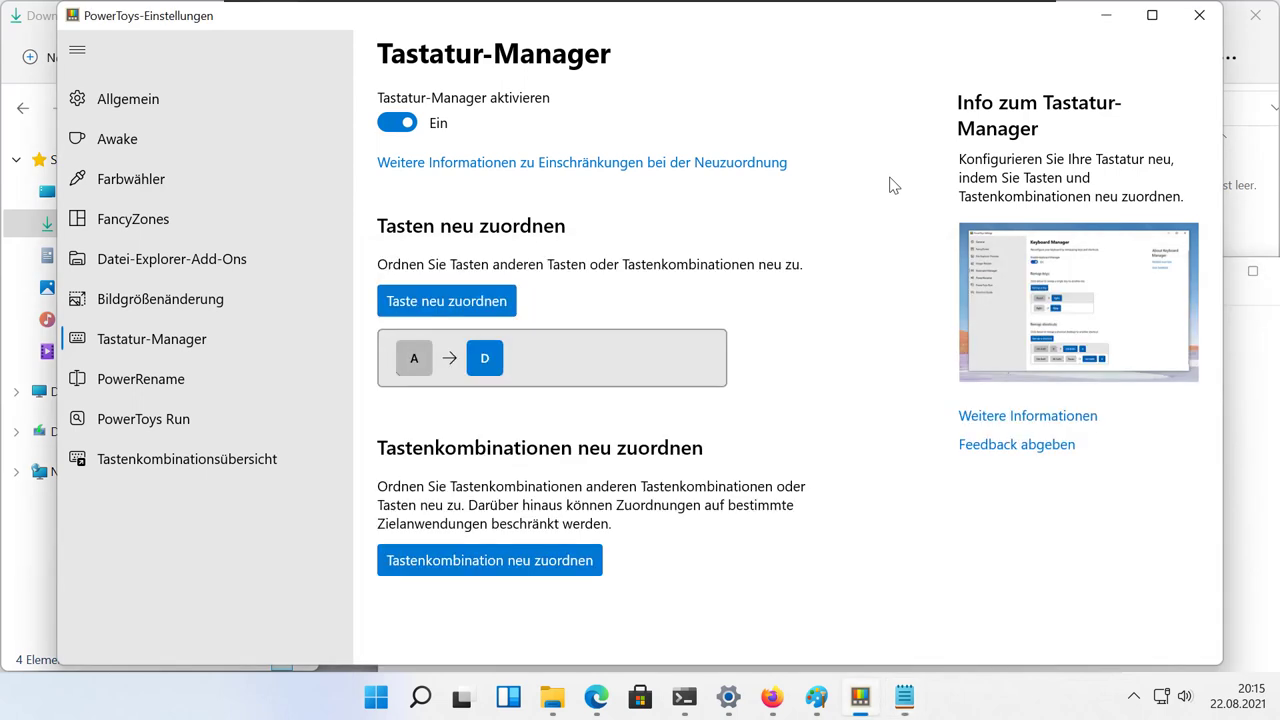
Step: Delete the key mapping from A to D and save the change
click(472, 302)
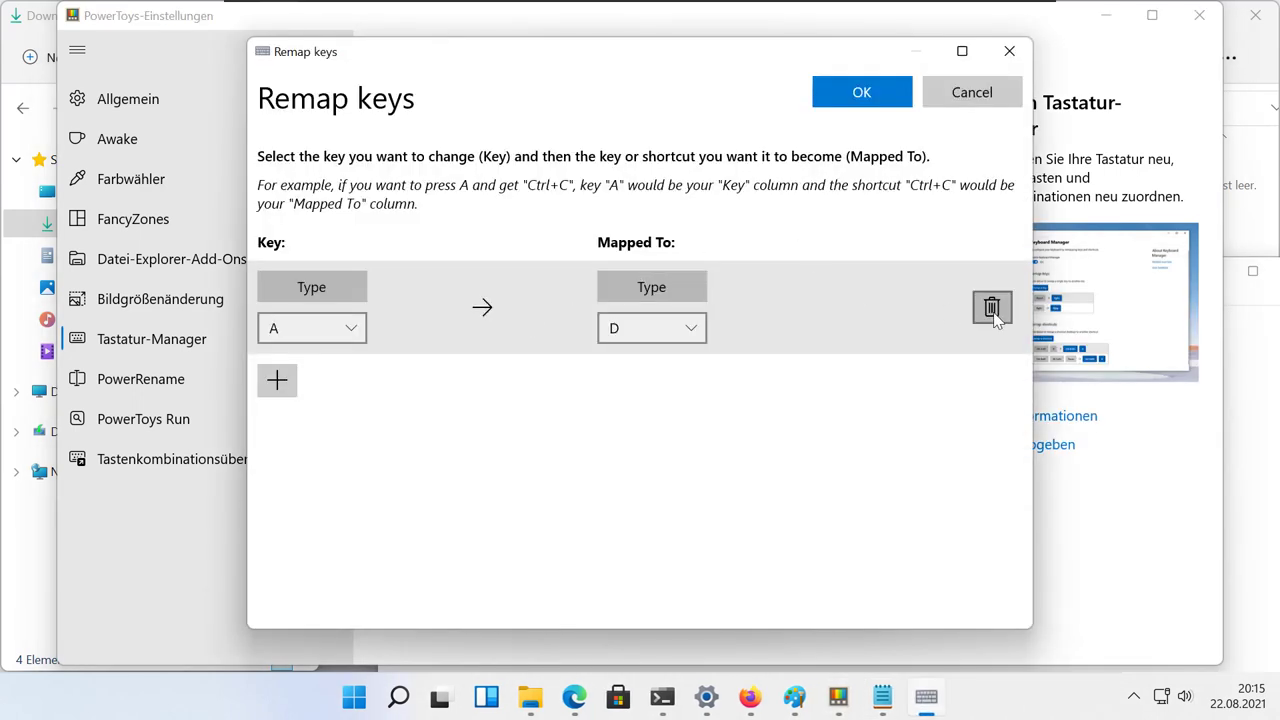
click(992, 308)
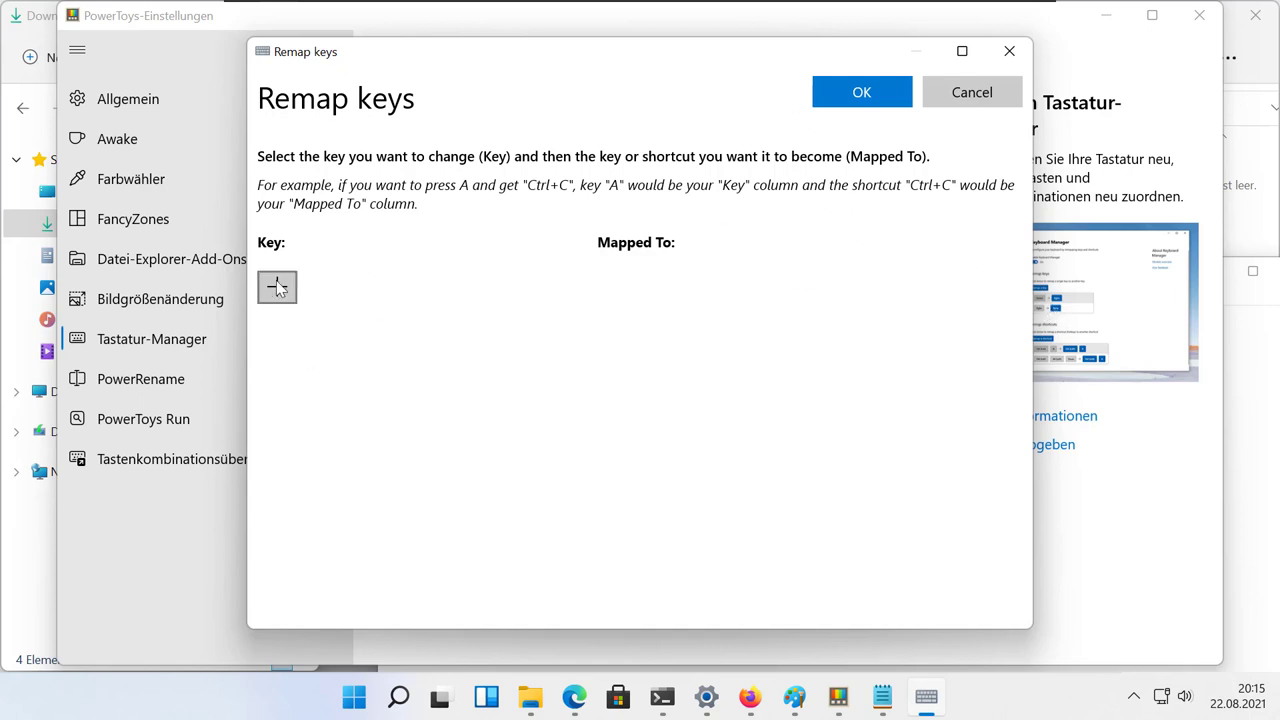
click(855, 95)
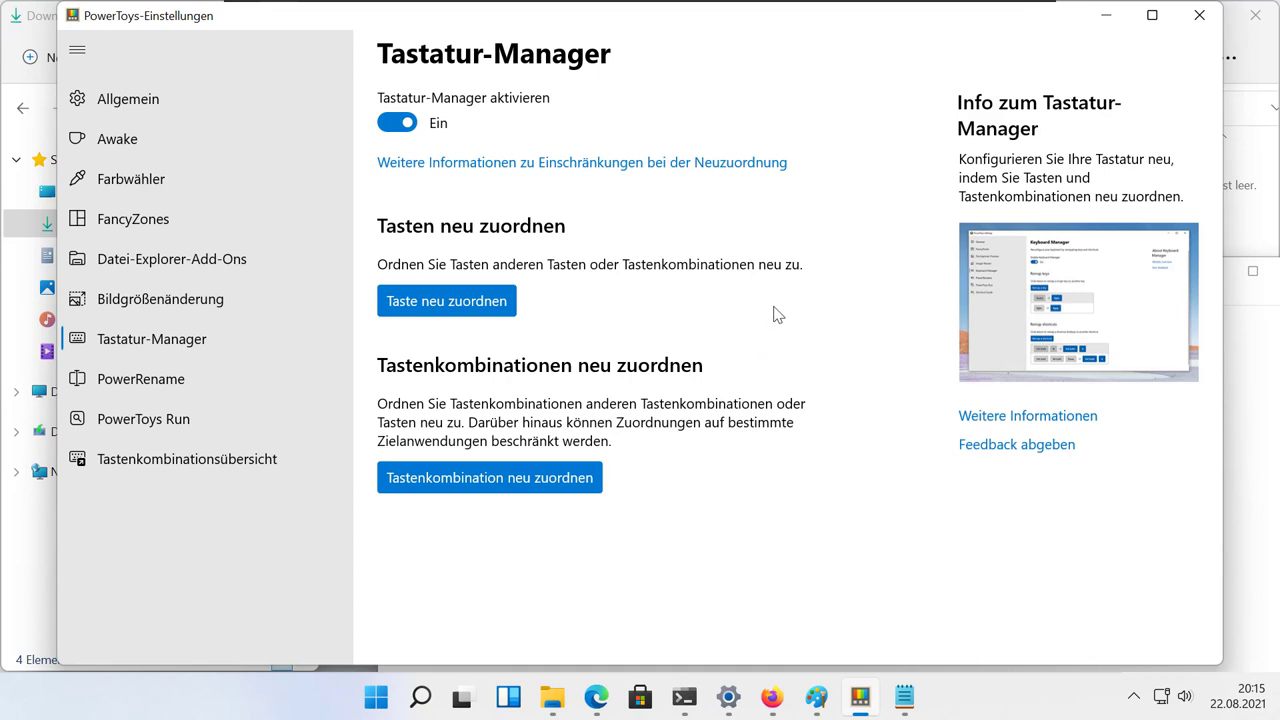
Step: Set up a shortcut remapping from Ctrl (Left) + C to Win (Left) + C without specifying a target app
click(597, 477)
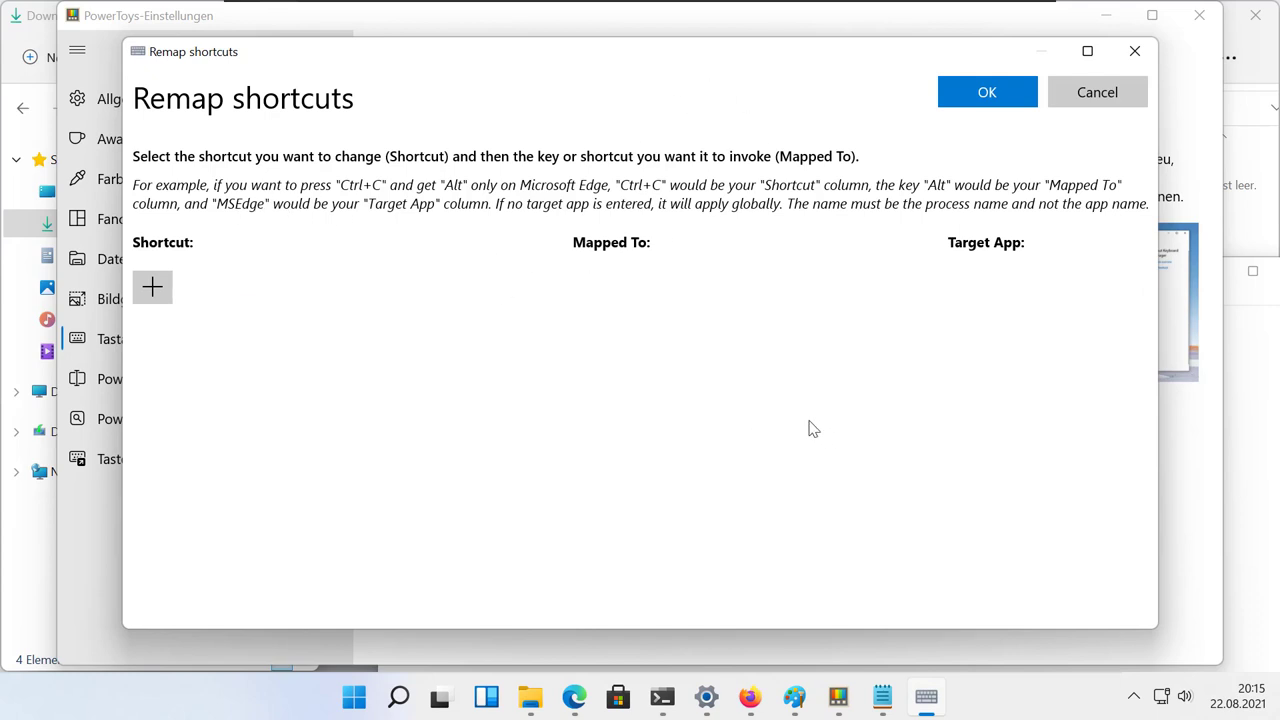
click(163, 297)
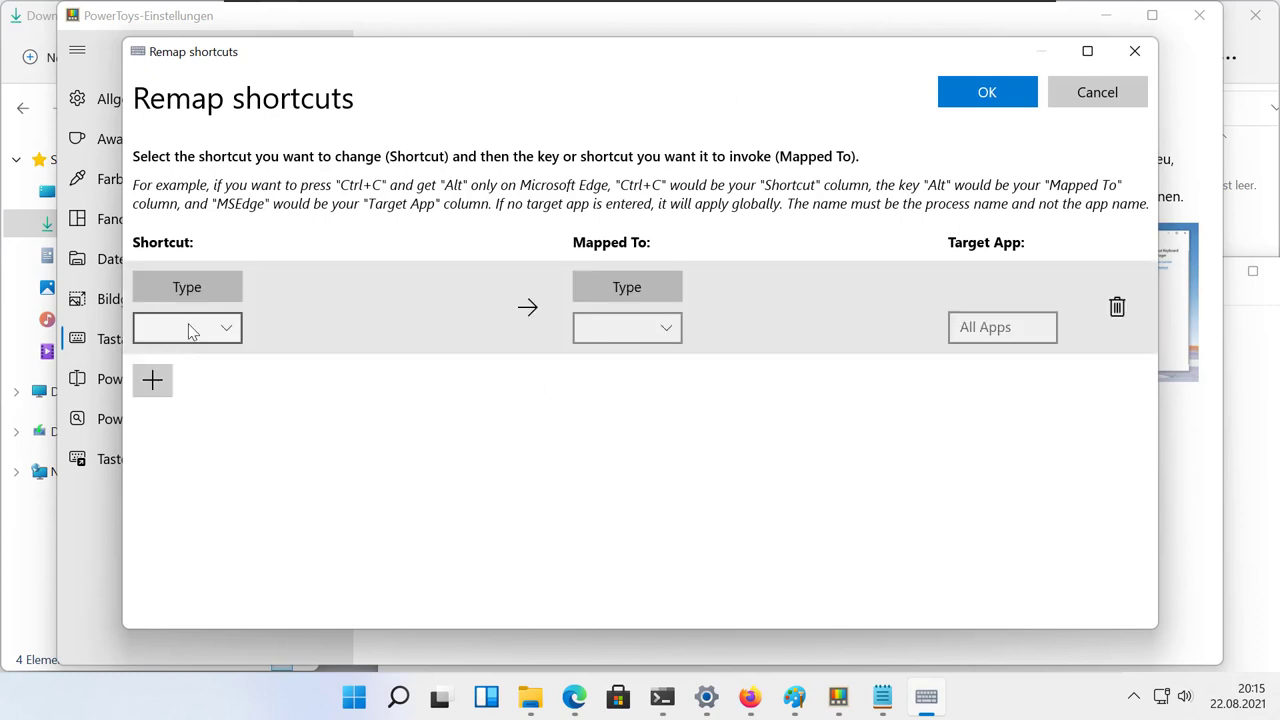
click(209, 287)
key(ctrl+c)
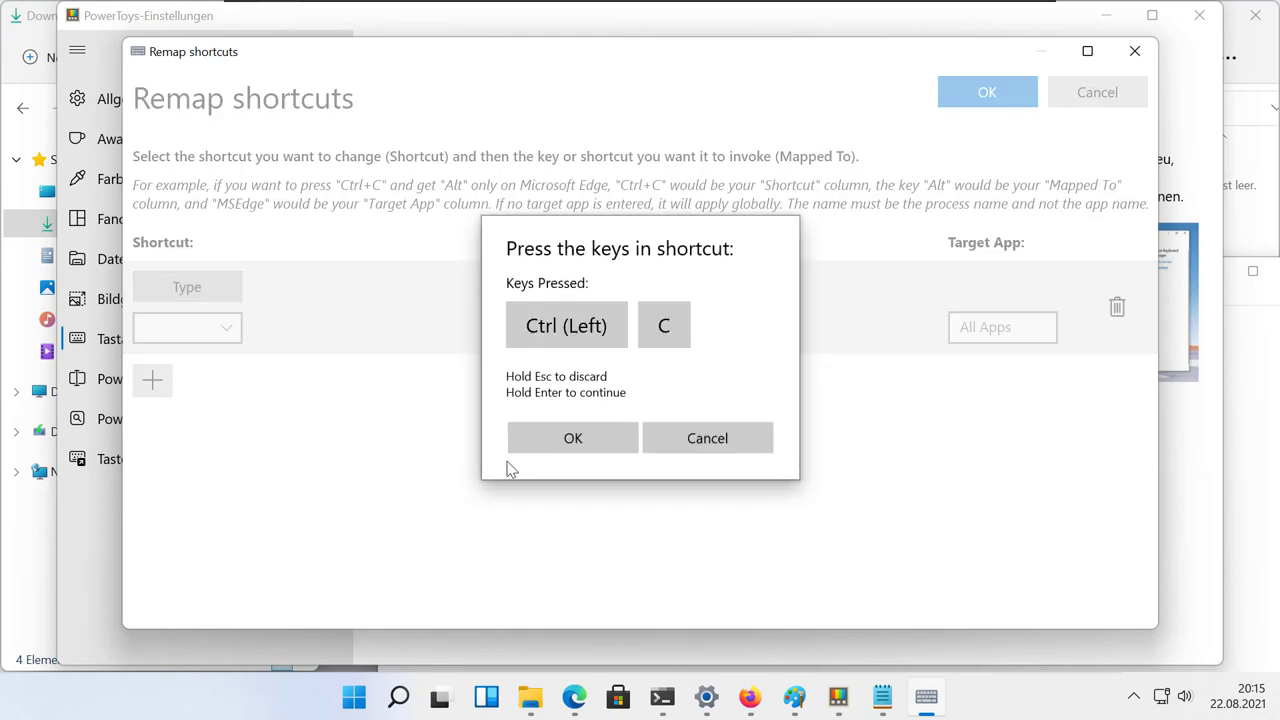
click(535, 428)
click(631, 296)
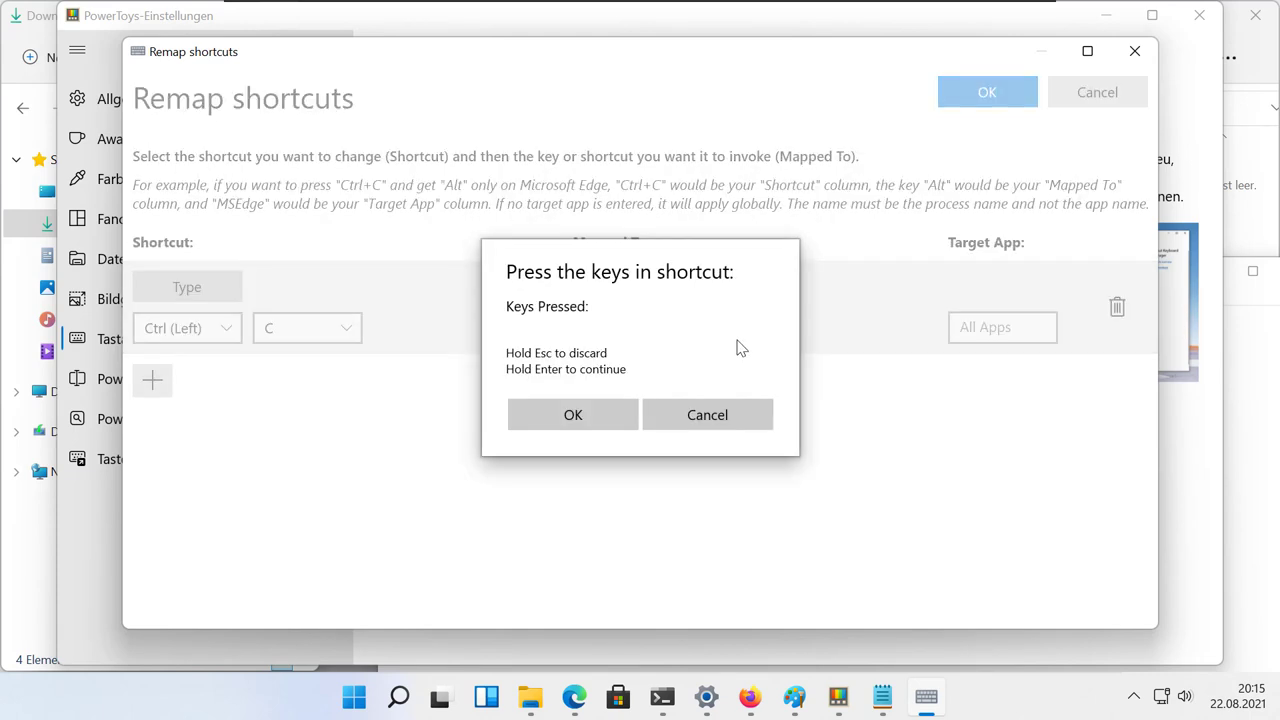
key(super+c)
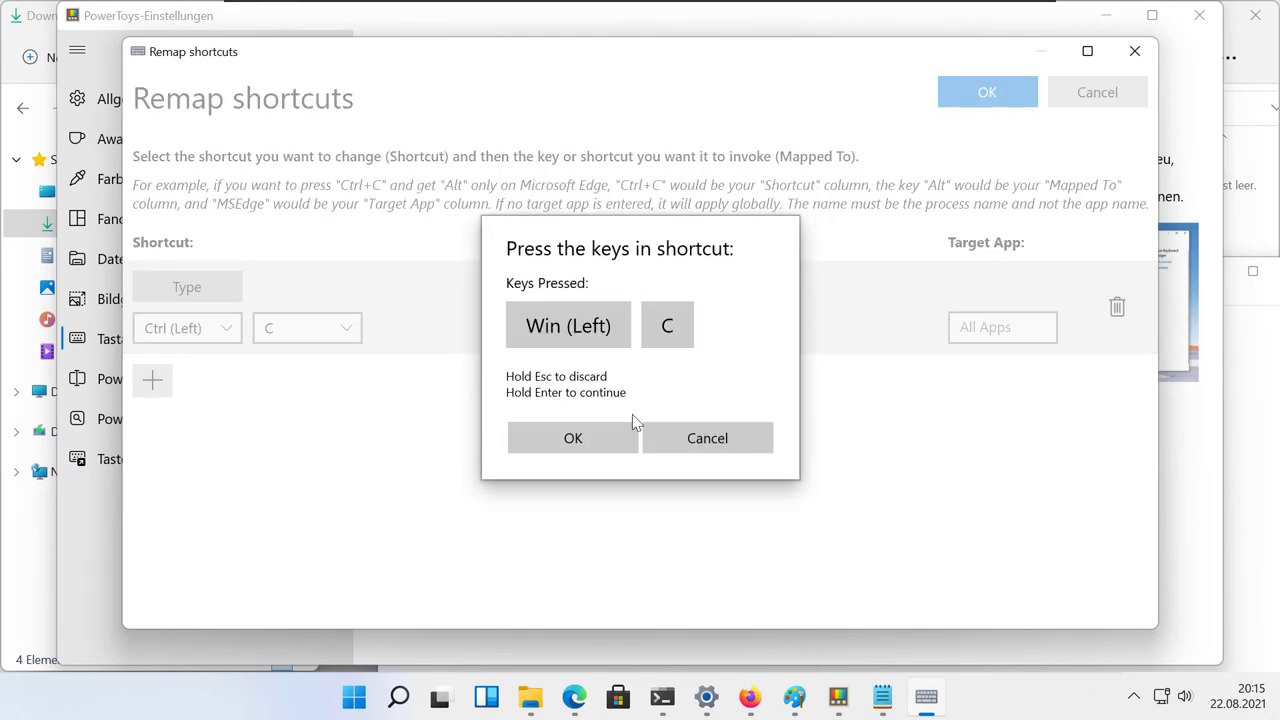
click(595, 437)
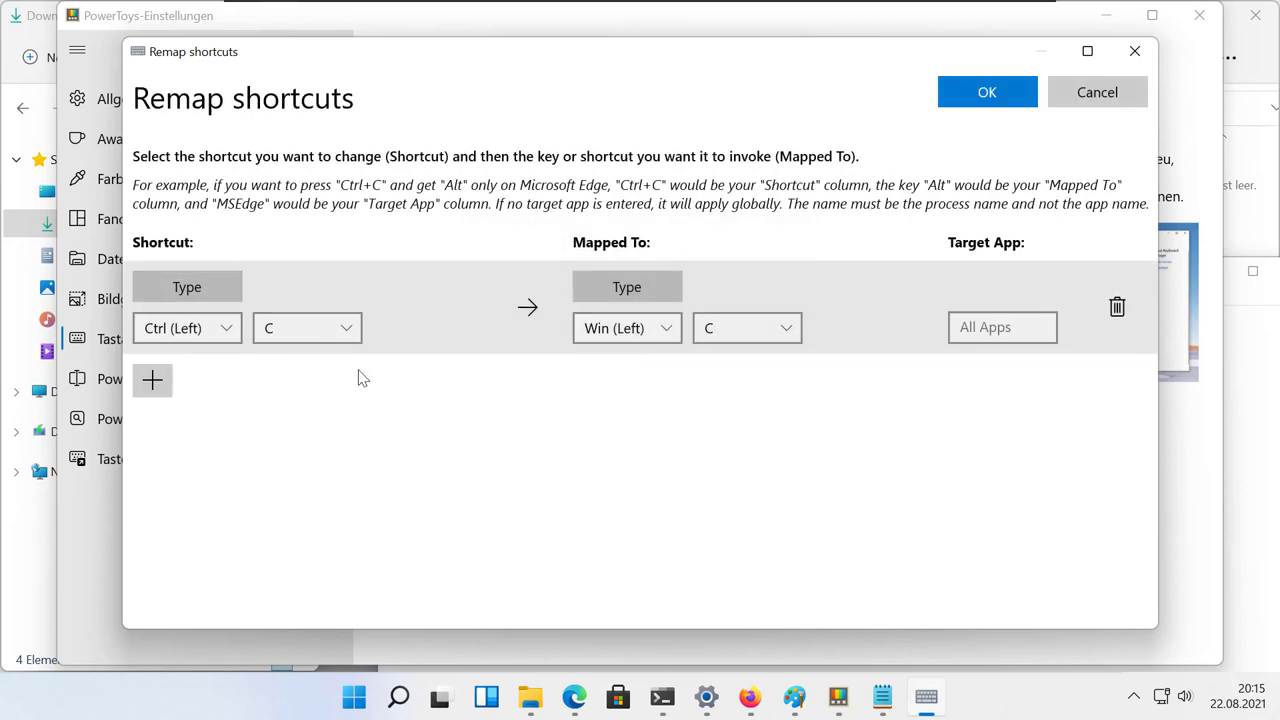
Step: Delete the shortcut remapping, confirm the empty list and show the PowerRename settings page
click(1131, 312)
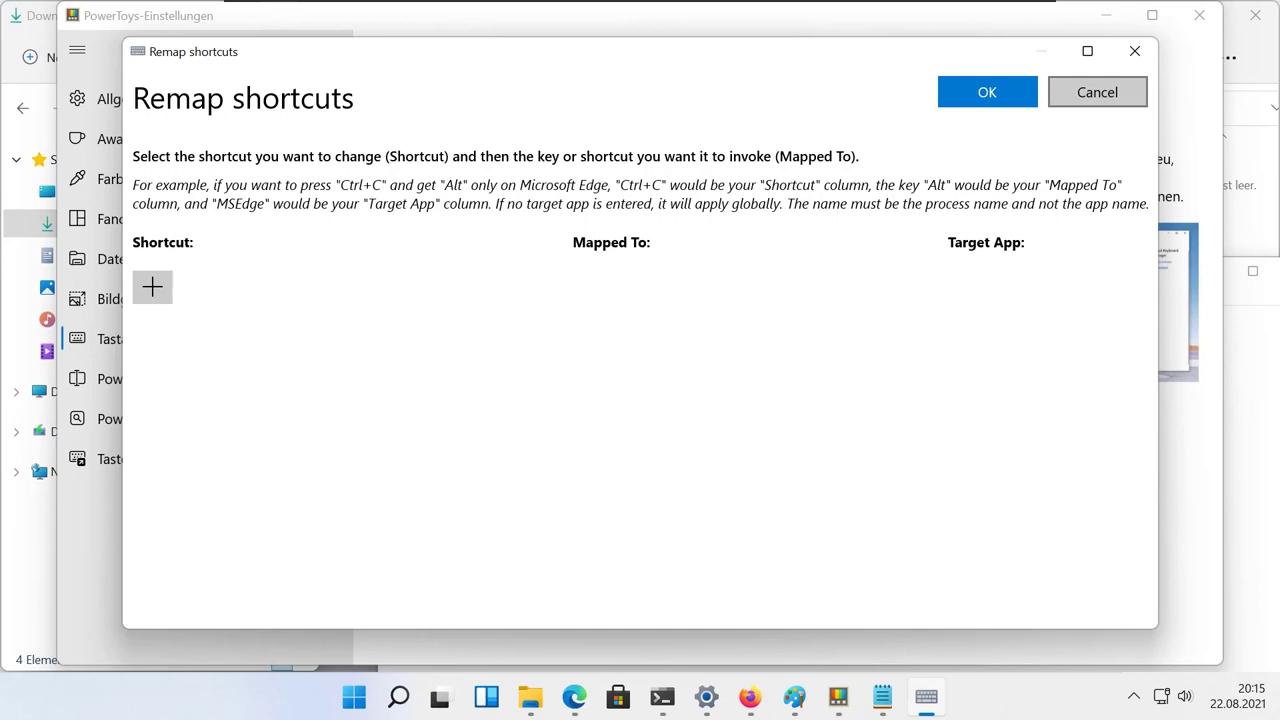
click(962, 95)
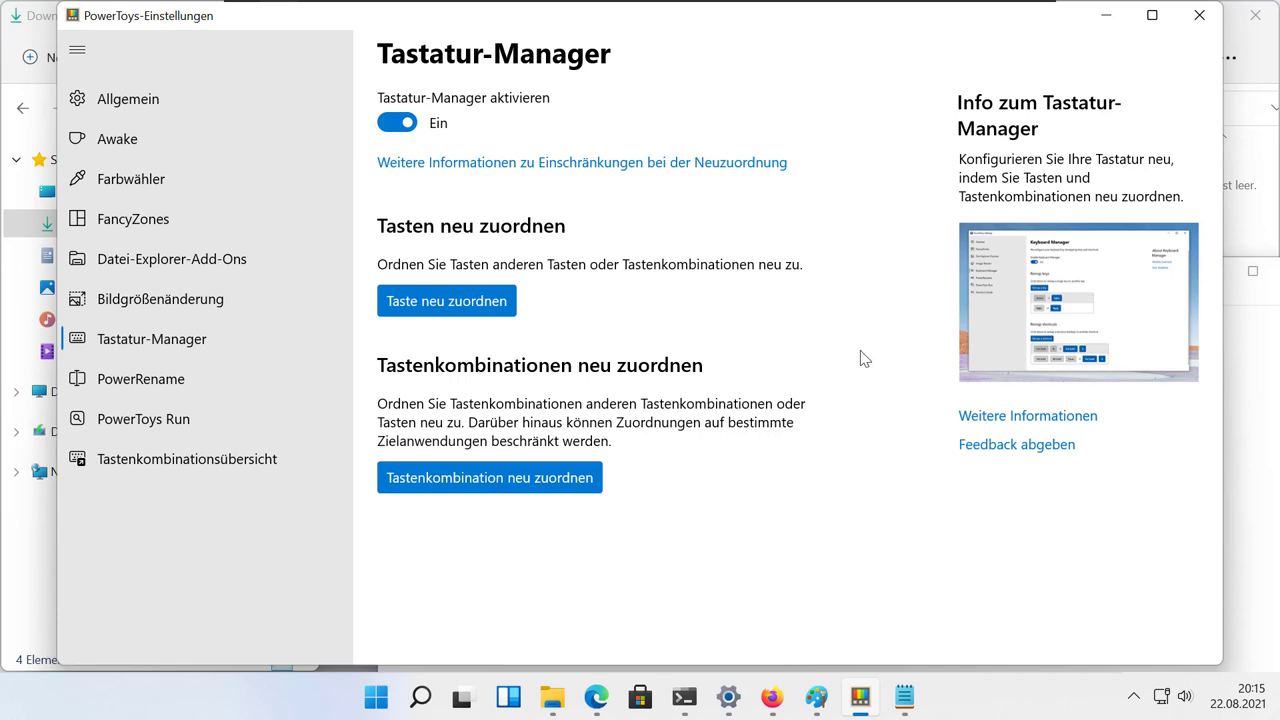
click(250, 386)
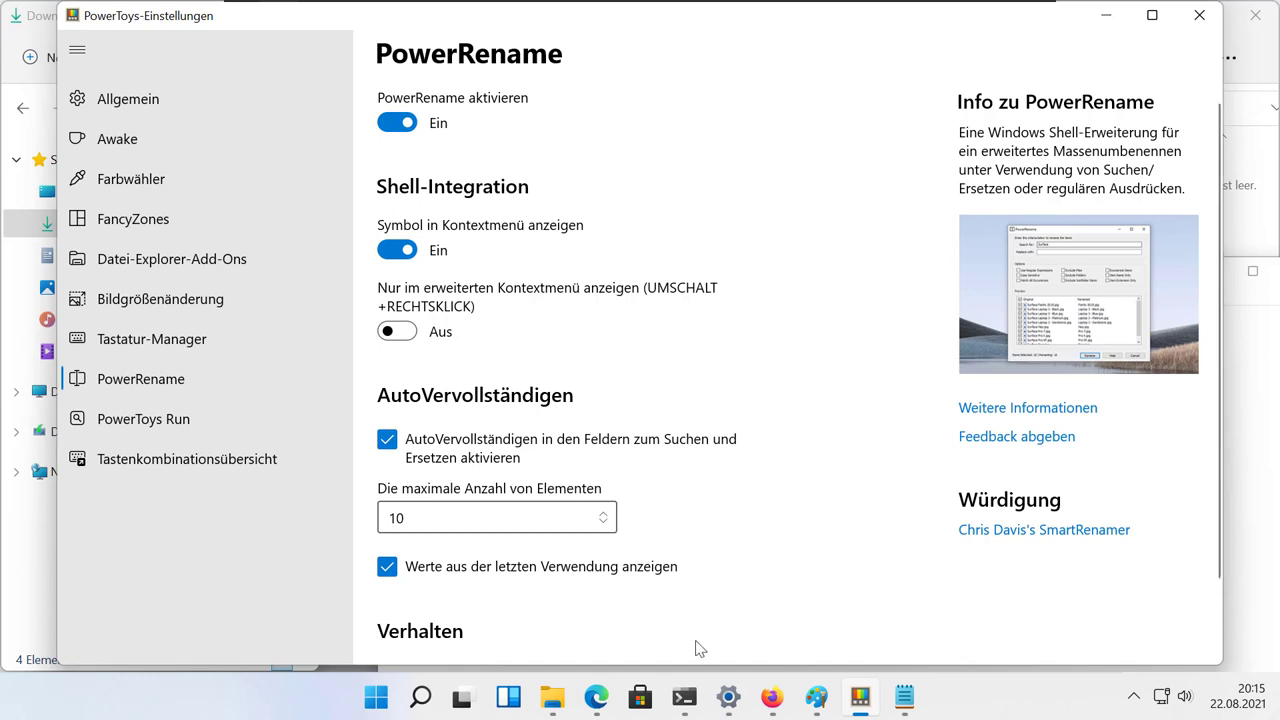
Step: Switch to the Downloads folder in File Explorer, select both seagulls images and open them in PowerRename
click(548, 710)
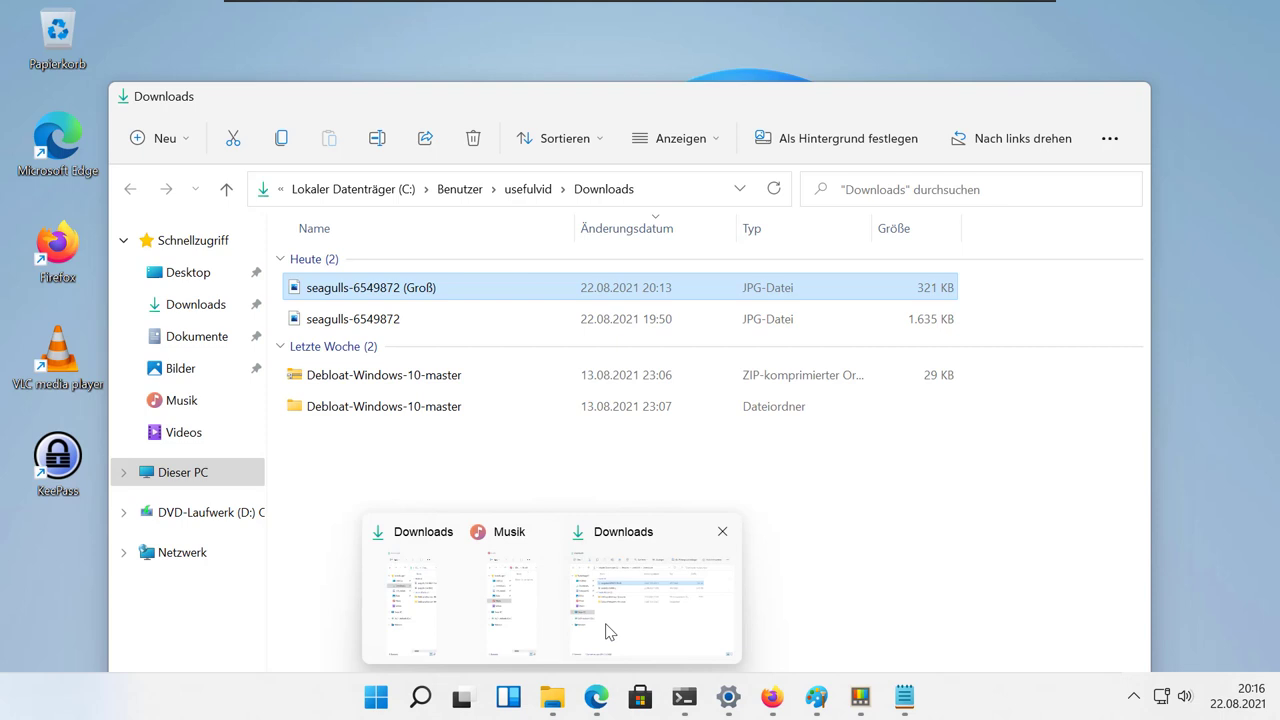
click(610, 632)
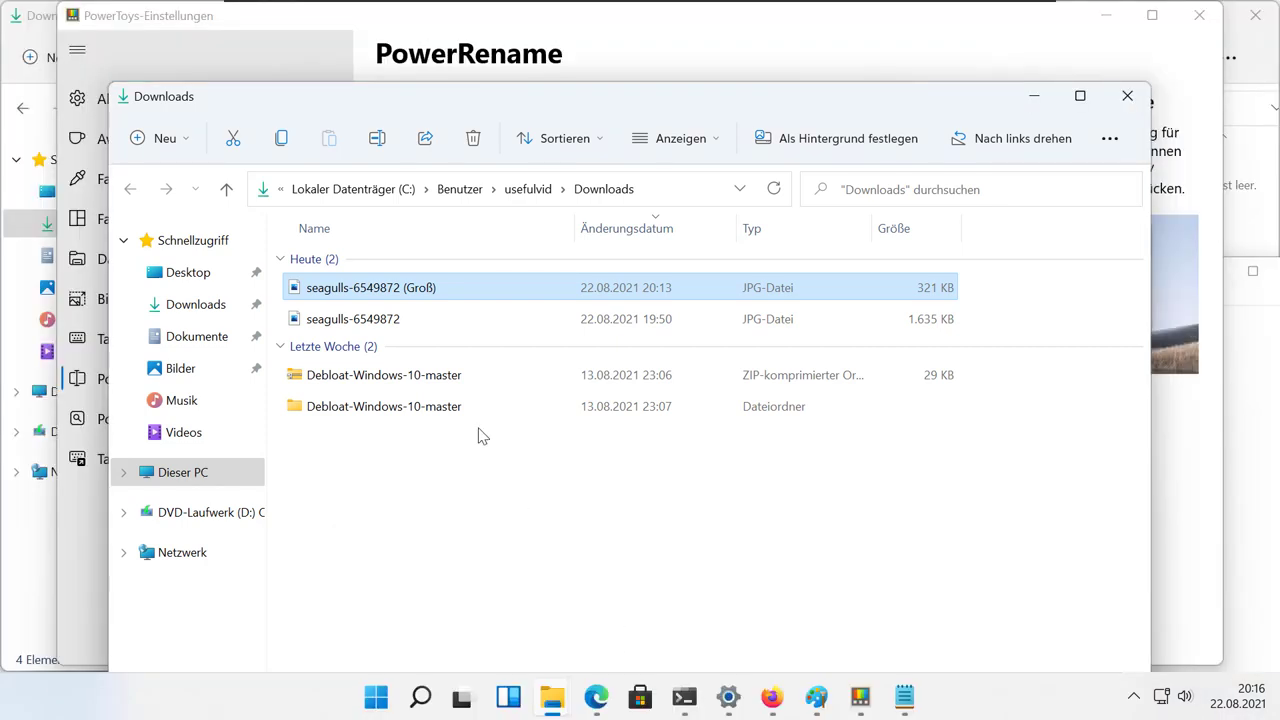
shift+click(381, 320)
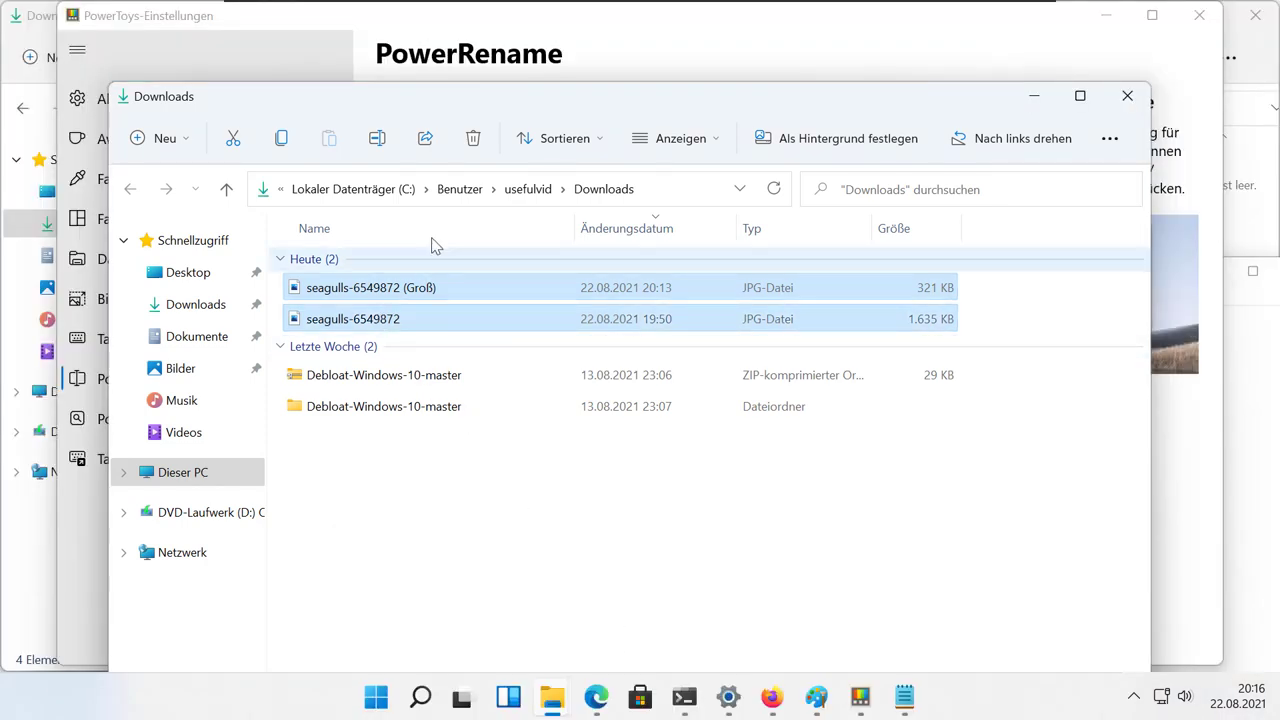
right_click(357, 329)
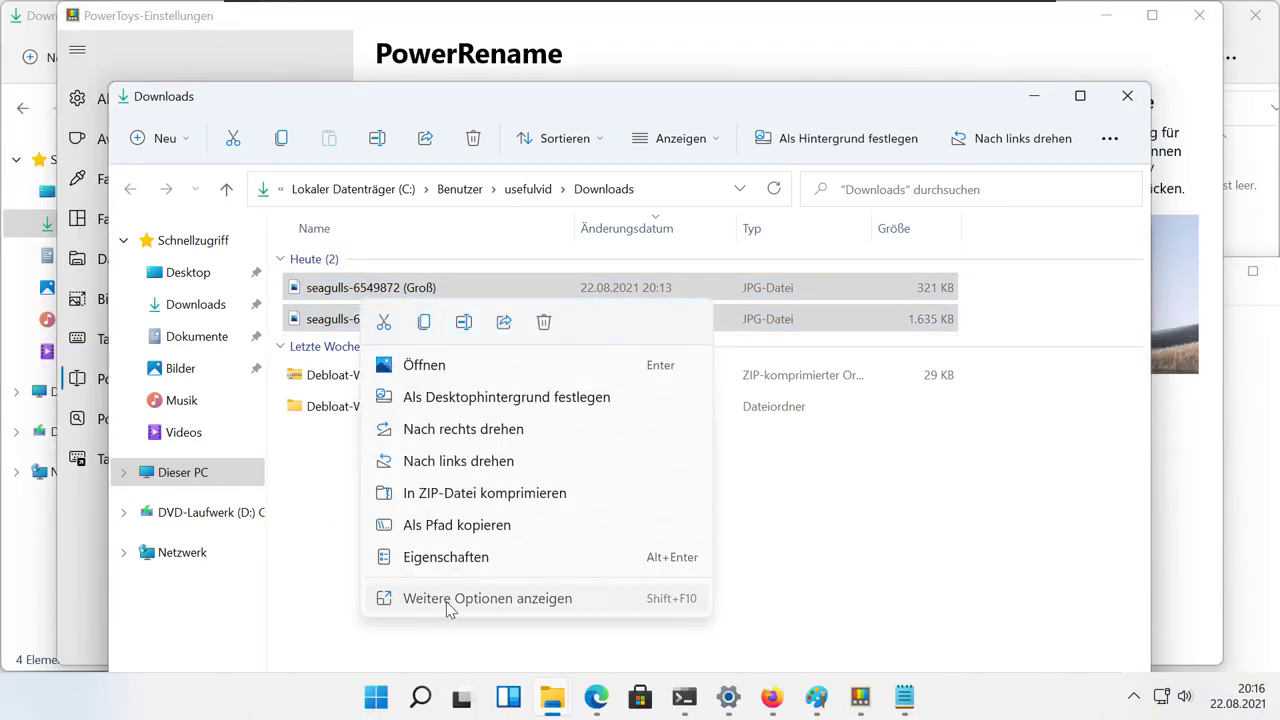
click(455, 598)
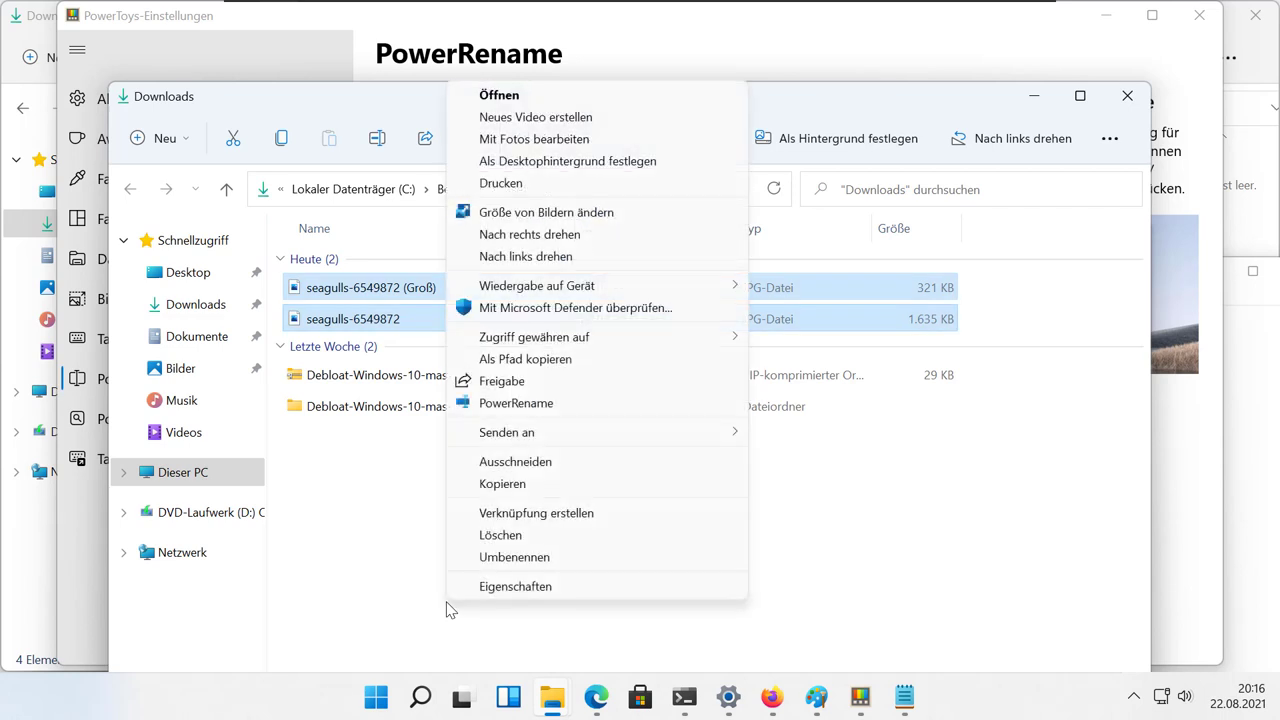
click(540, 404)
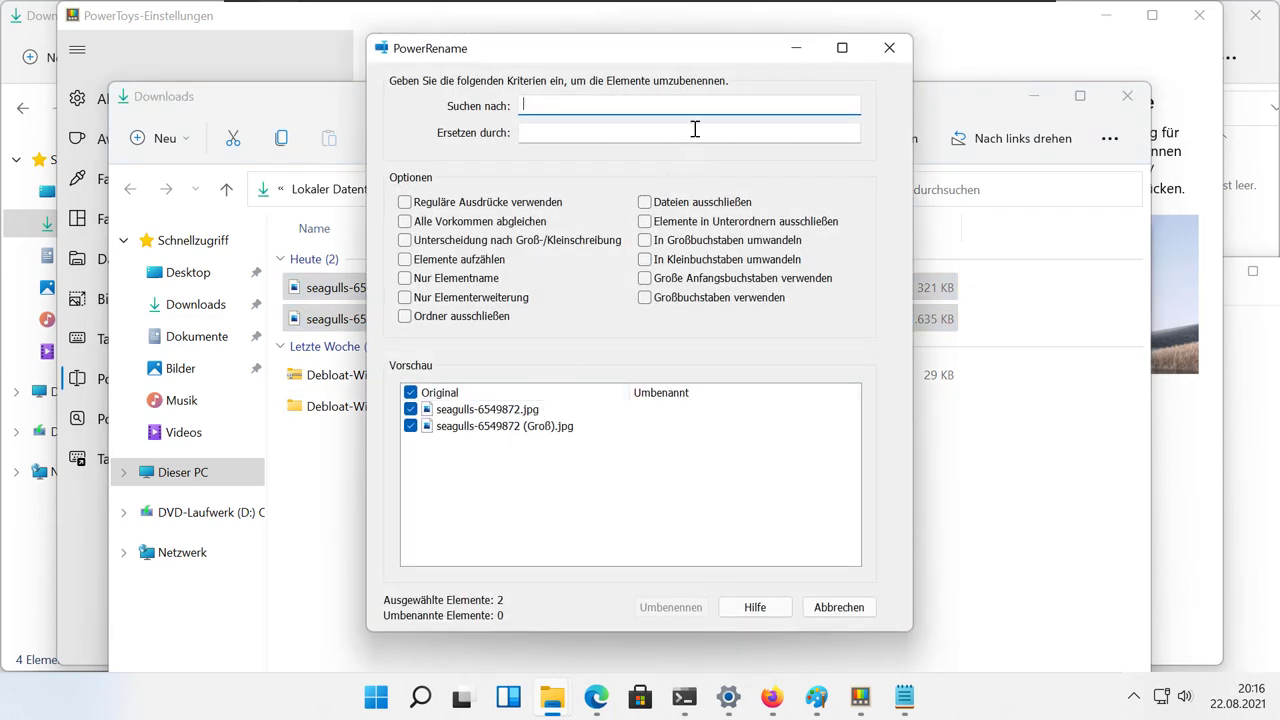
Step: Rename both images by replacing "sea" with "ocean" in PowerRename
text(s)
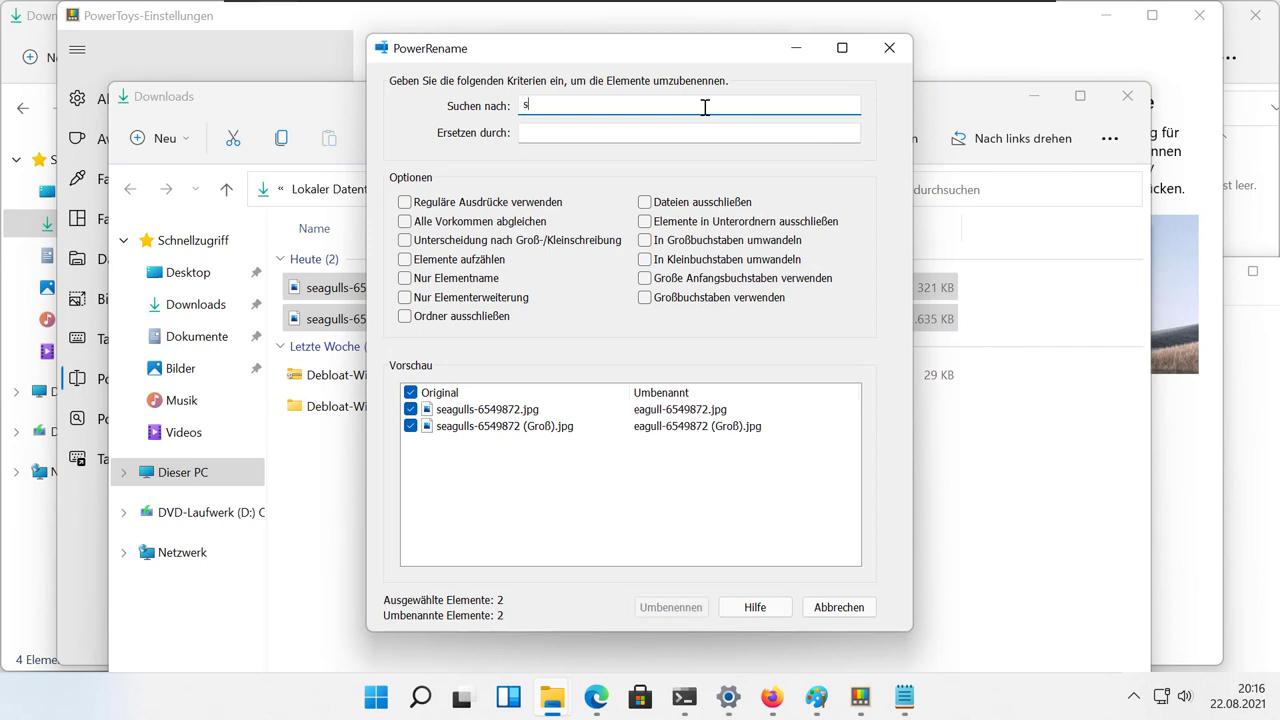
text(ea)
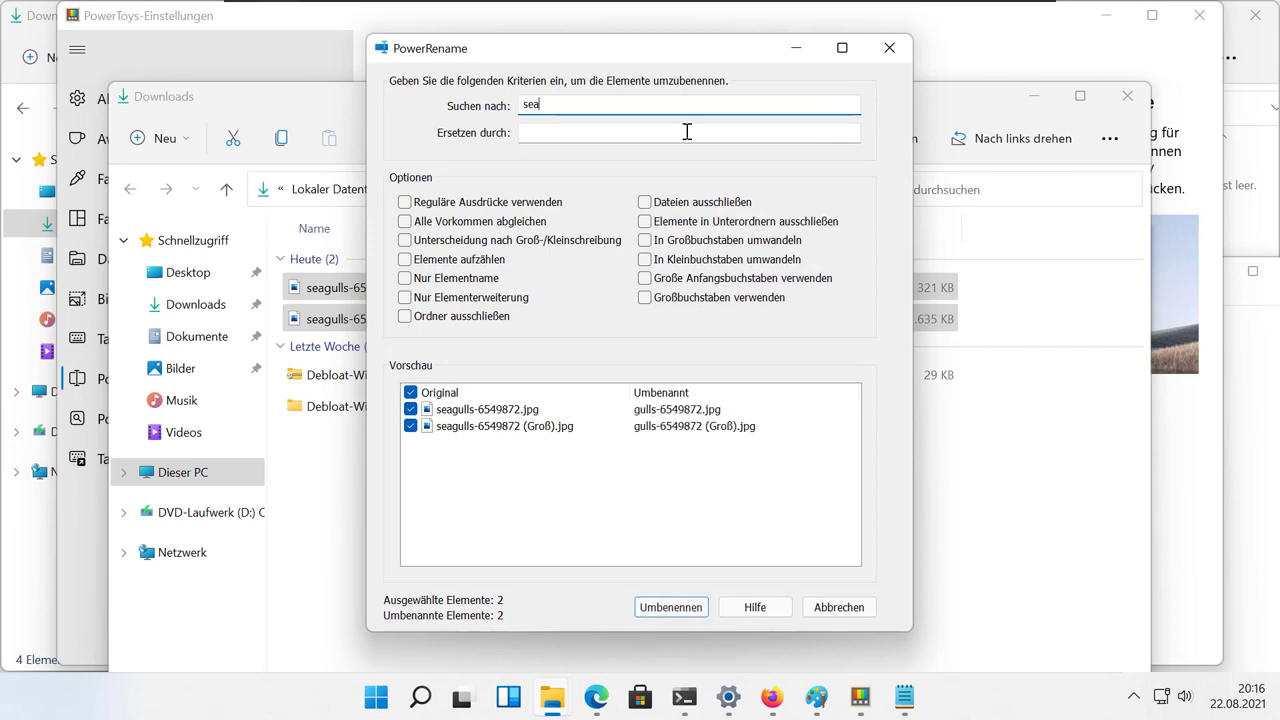
click(687, 132)
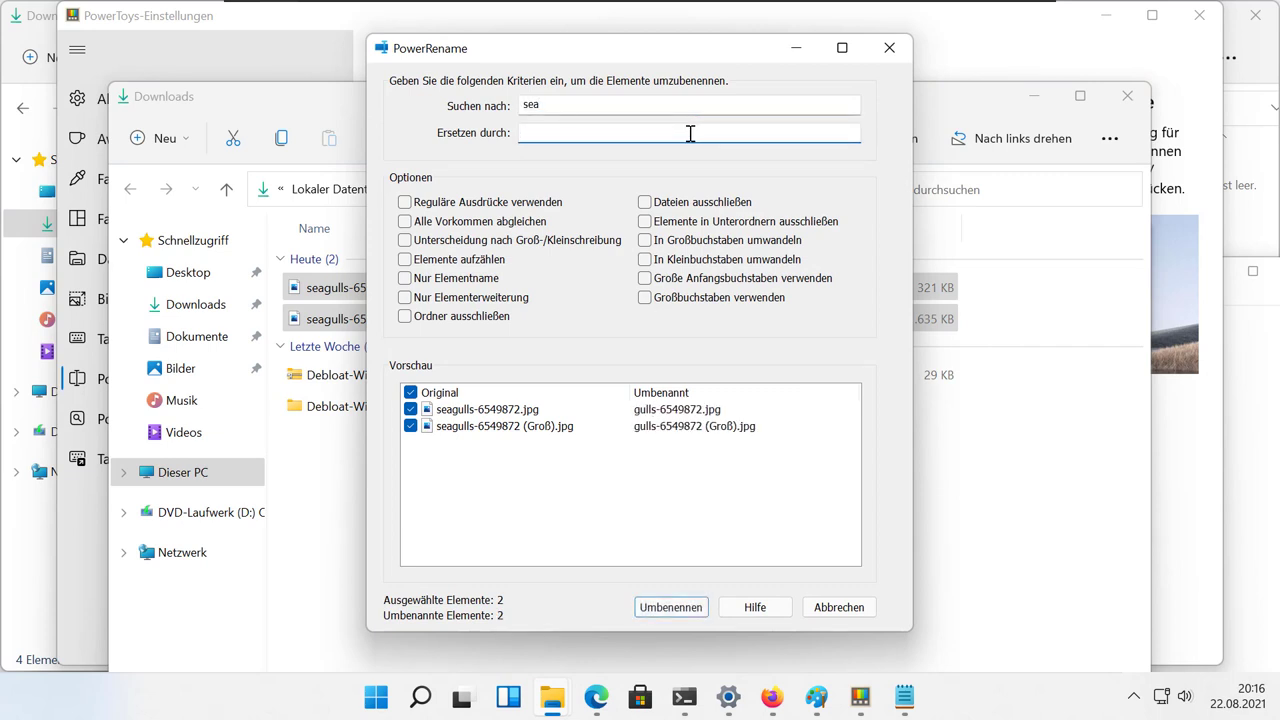
text(ocean)
key(BackSpace)
key(BackSpace)
key(BackSpace)
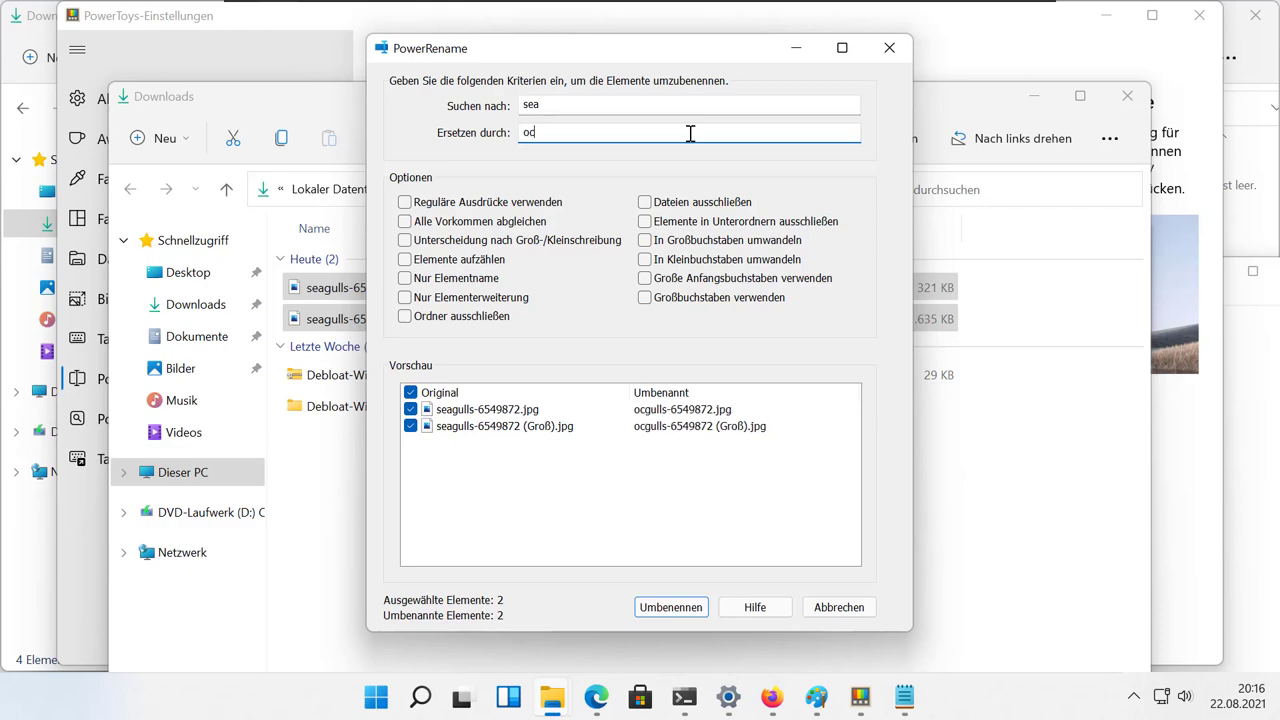
text(ean)
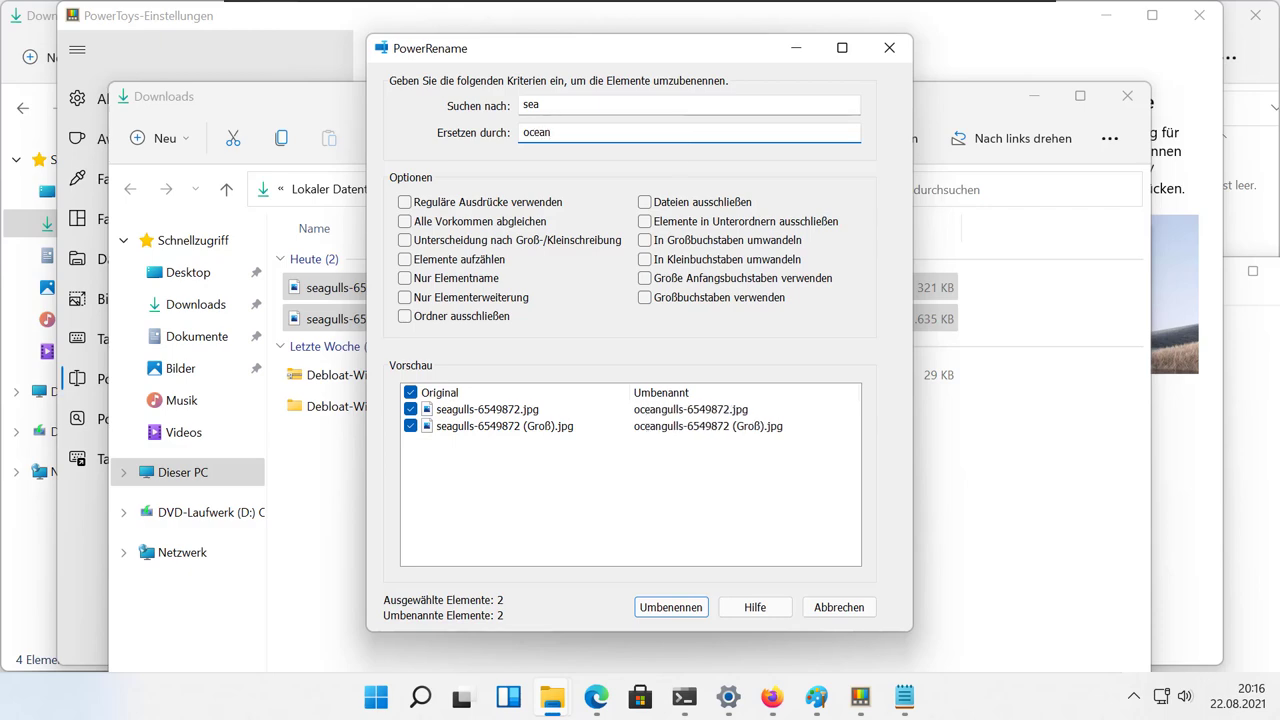
key(Return)
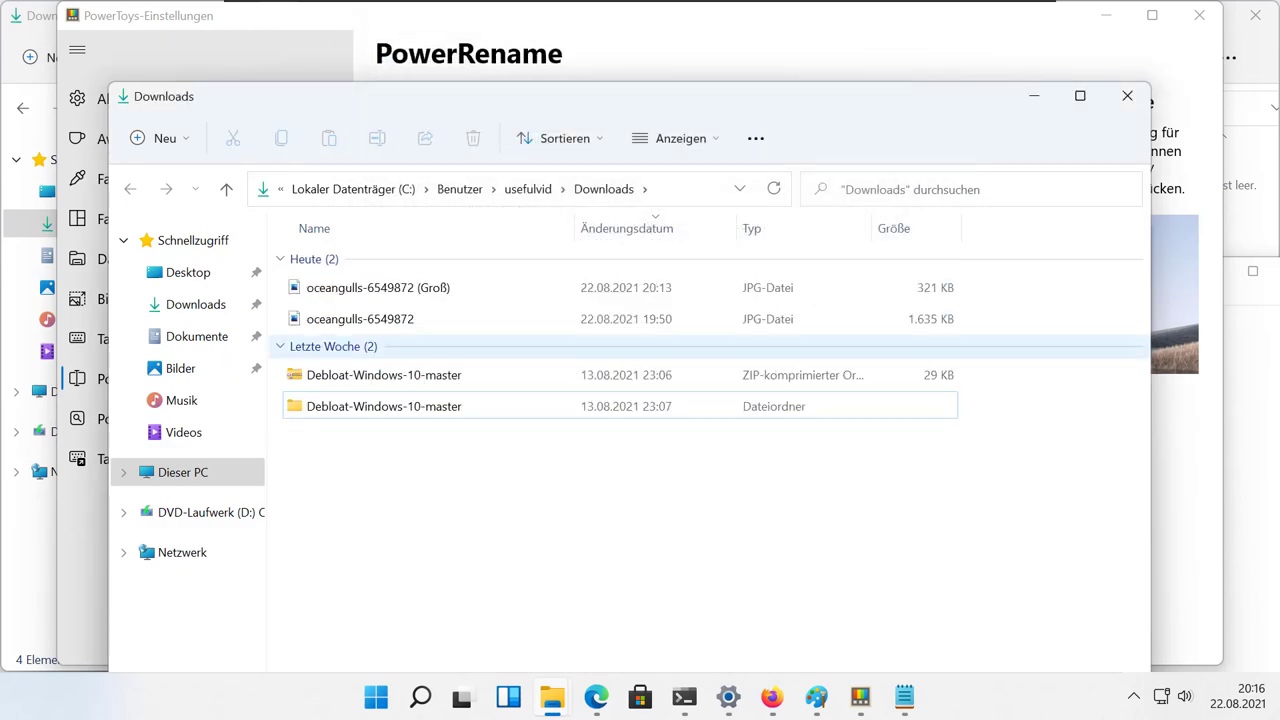
Step: Select both oceangulls images, then minimise the Downloads window
click(360, 318)
shift+click(376, 287)
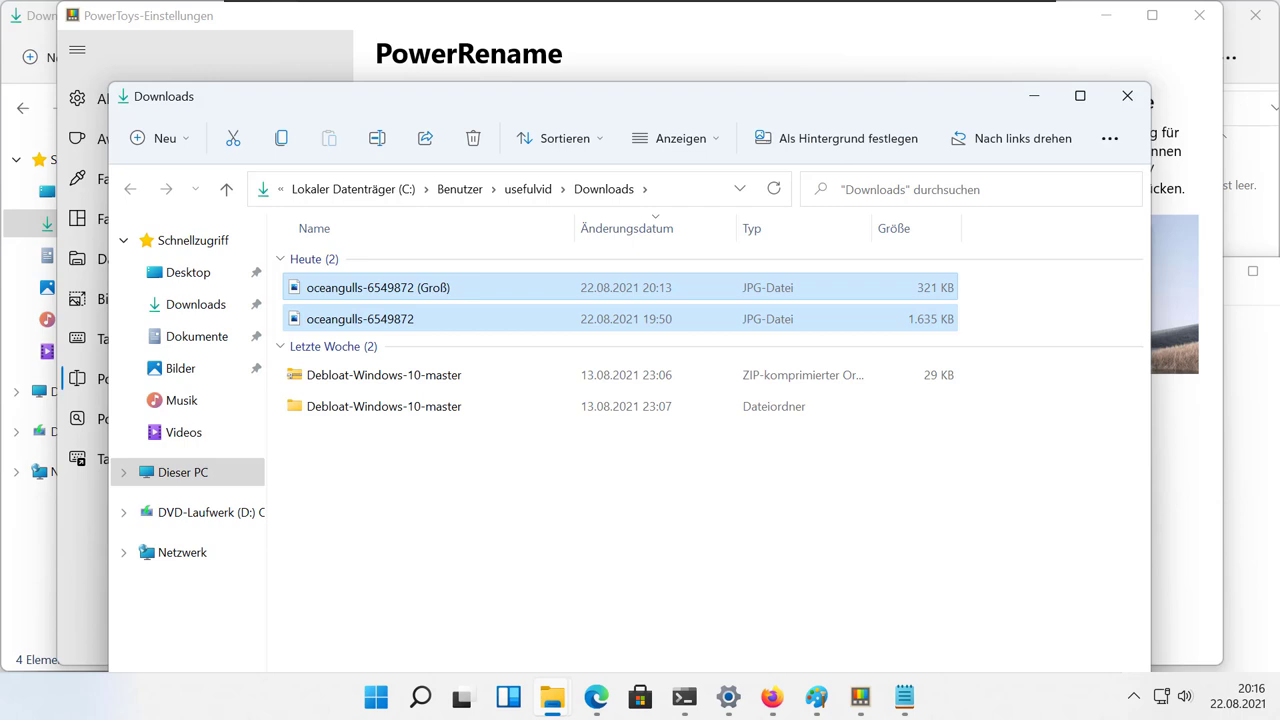
click(1032, 97)
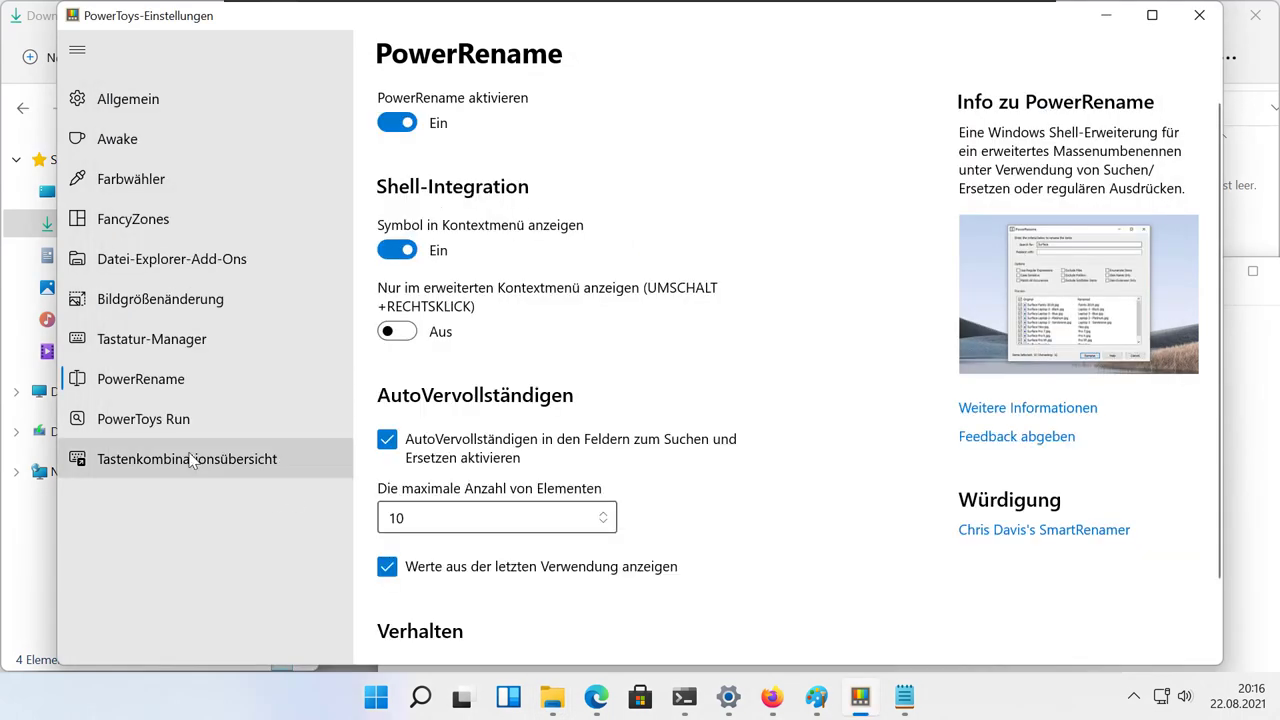
Step: Show the PowerToys Run settings page, then search for paint in the Windows Start menu and dismiss the search
click(185, 425)
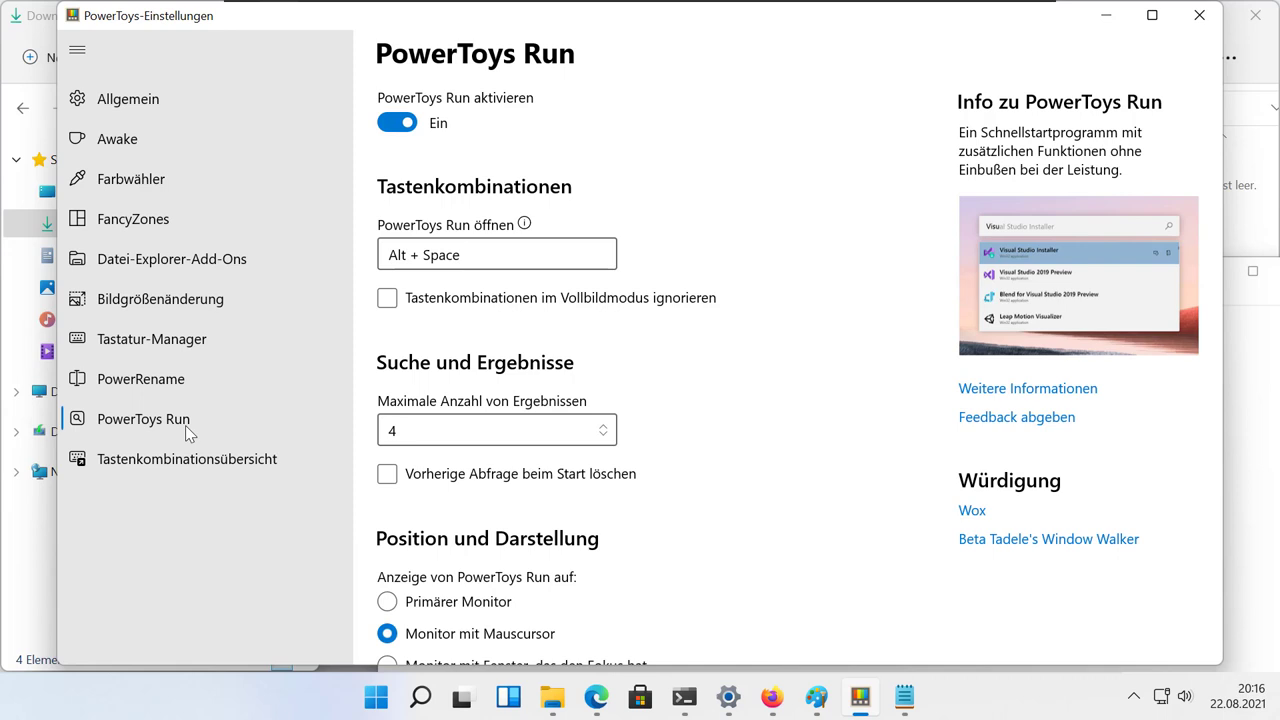
key(super)
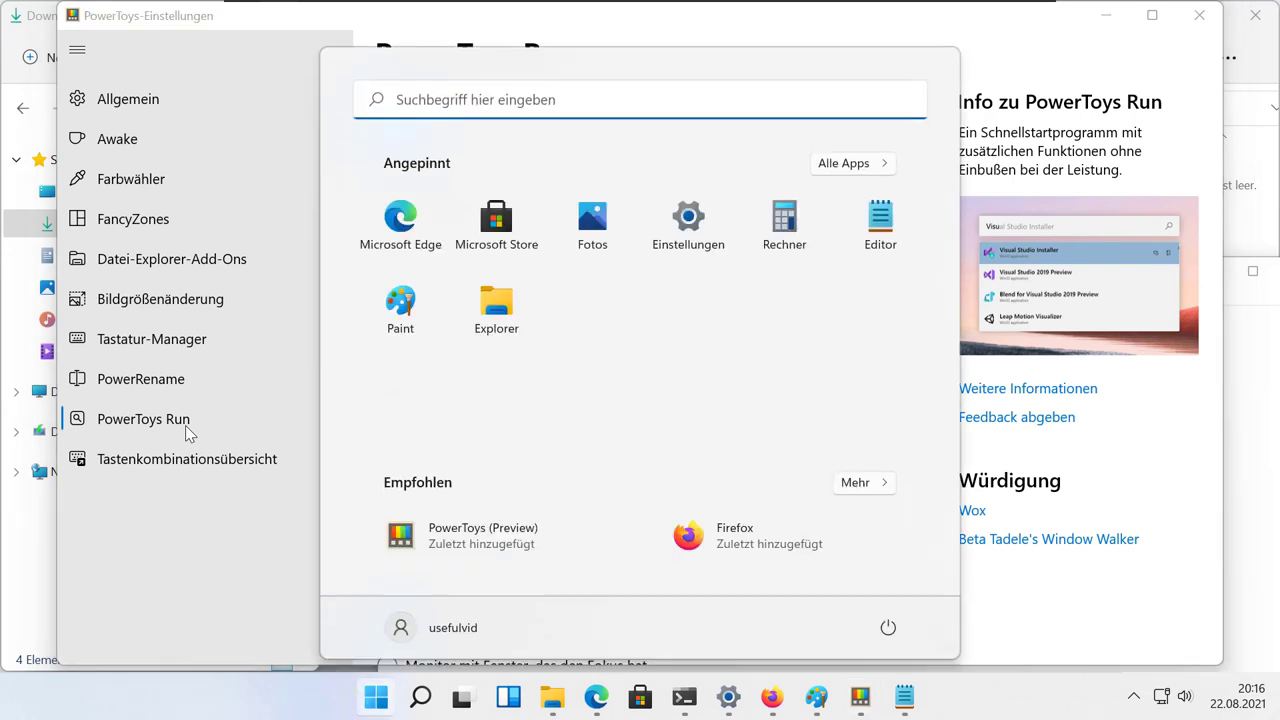
text(paint)
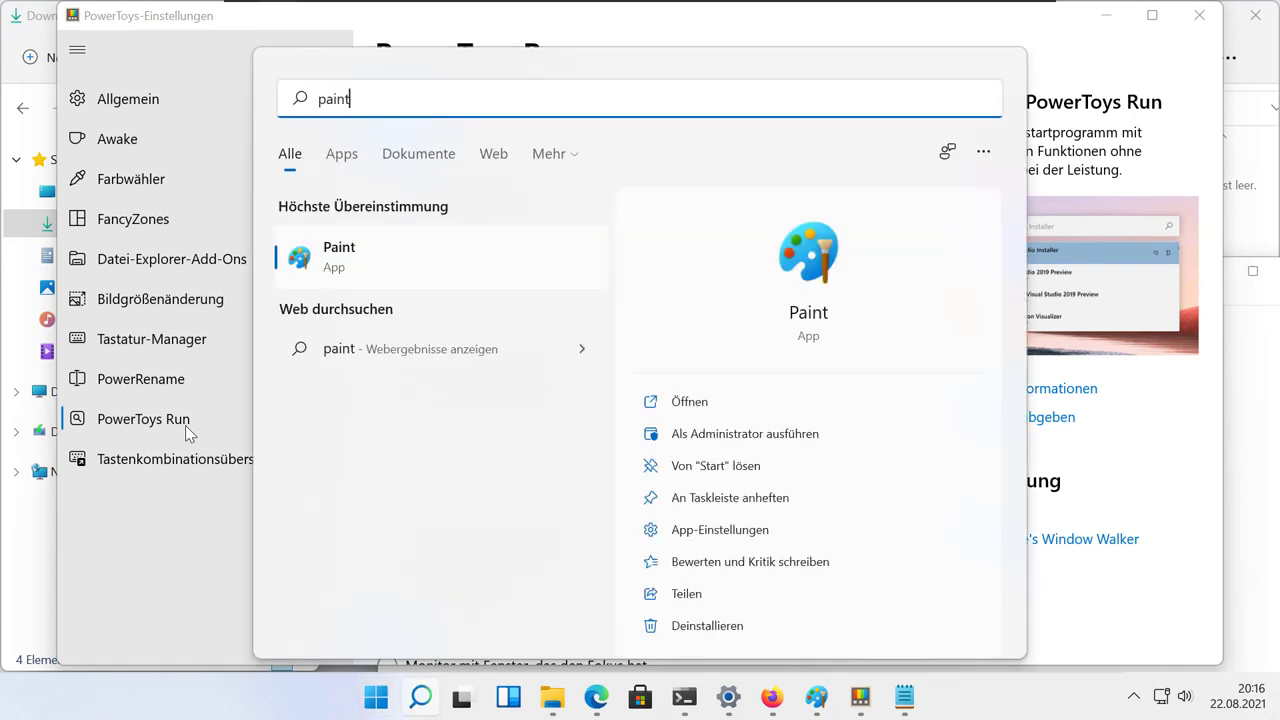
key(Escape)
key(Escape)
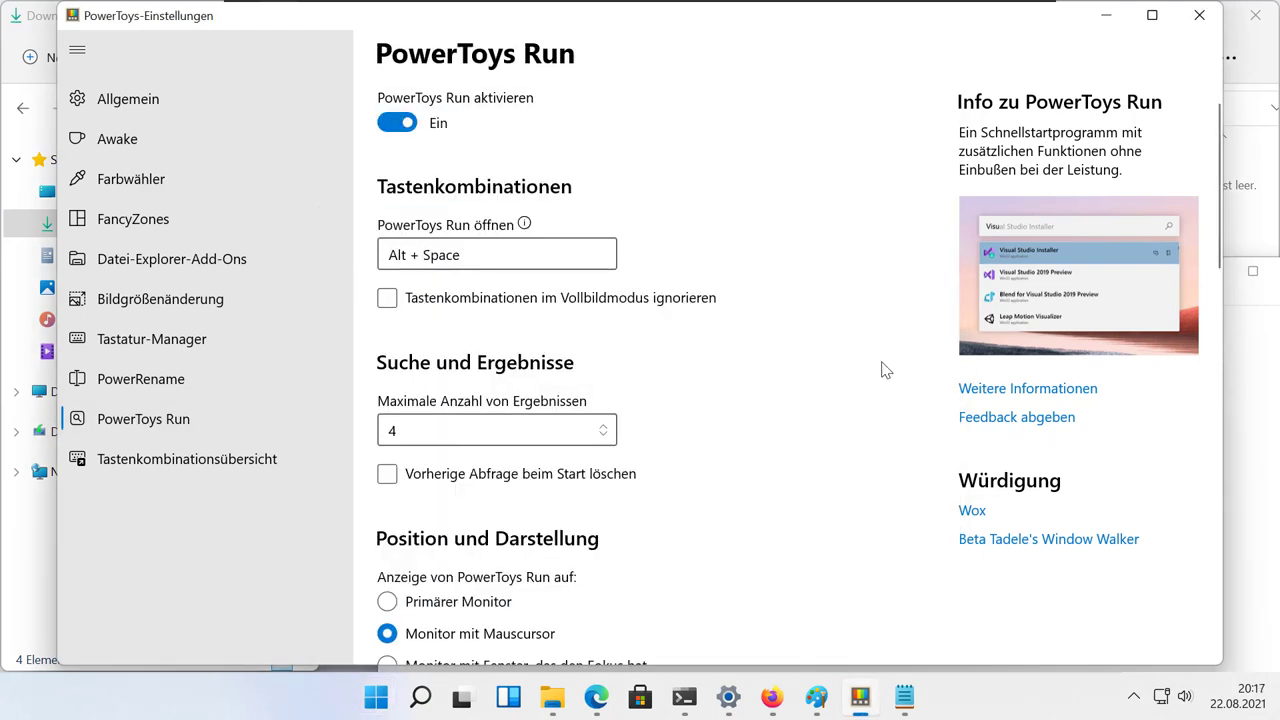
Step: Open the PowerToys Run launcher, search for paint and start Paint from it, then close Paint
key(alt+space)
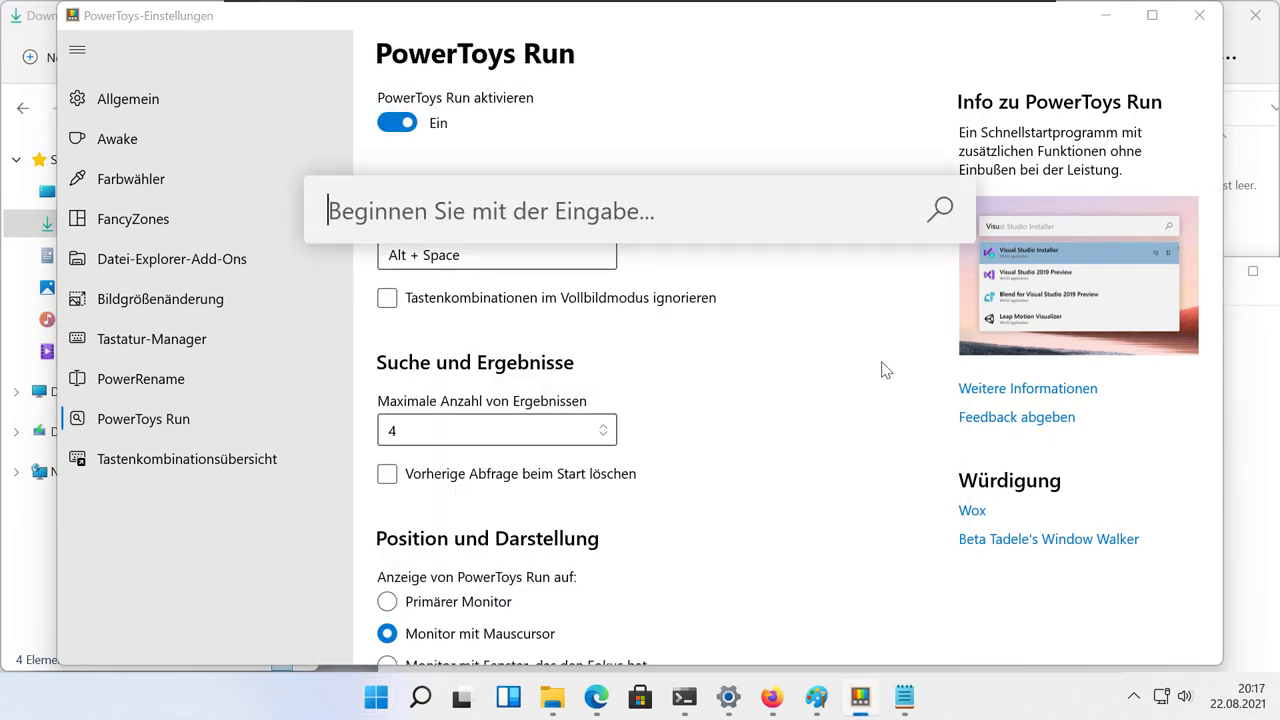
text(paint)
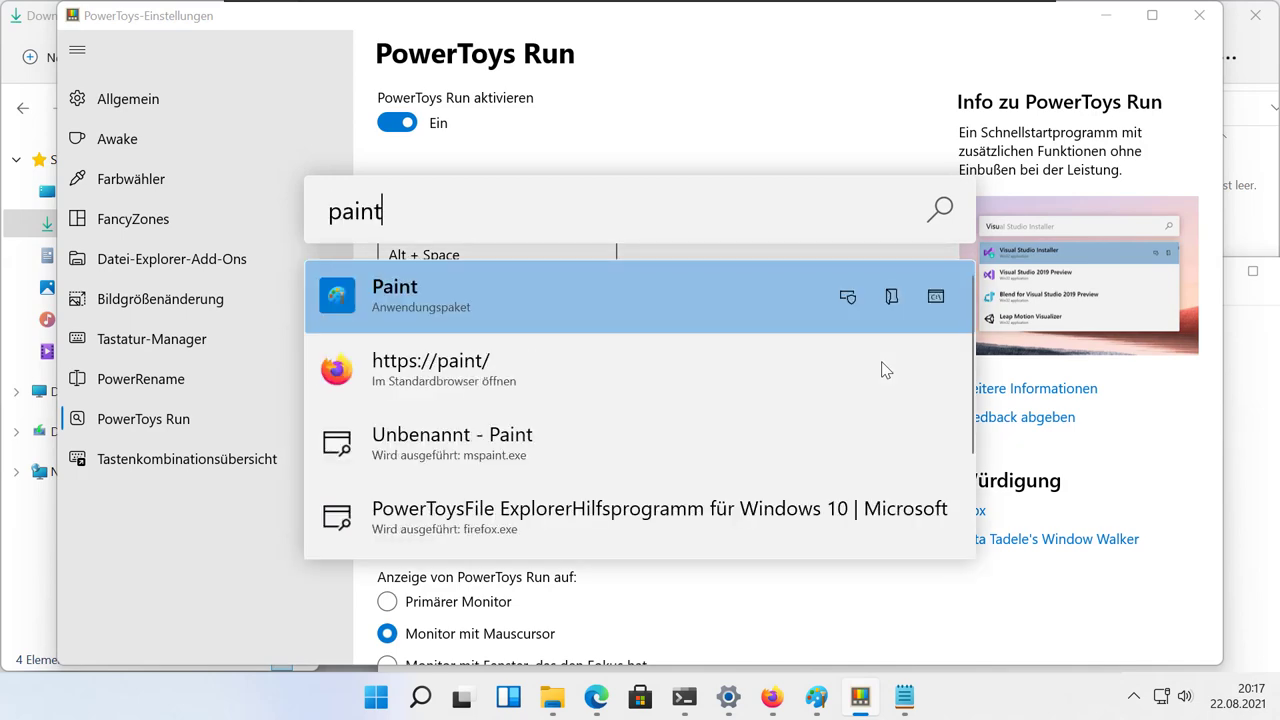
key(Return)
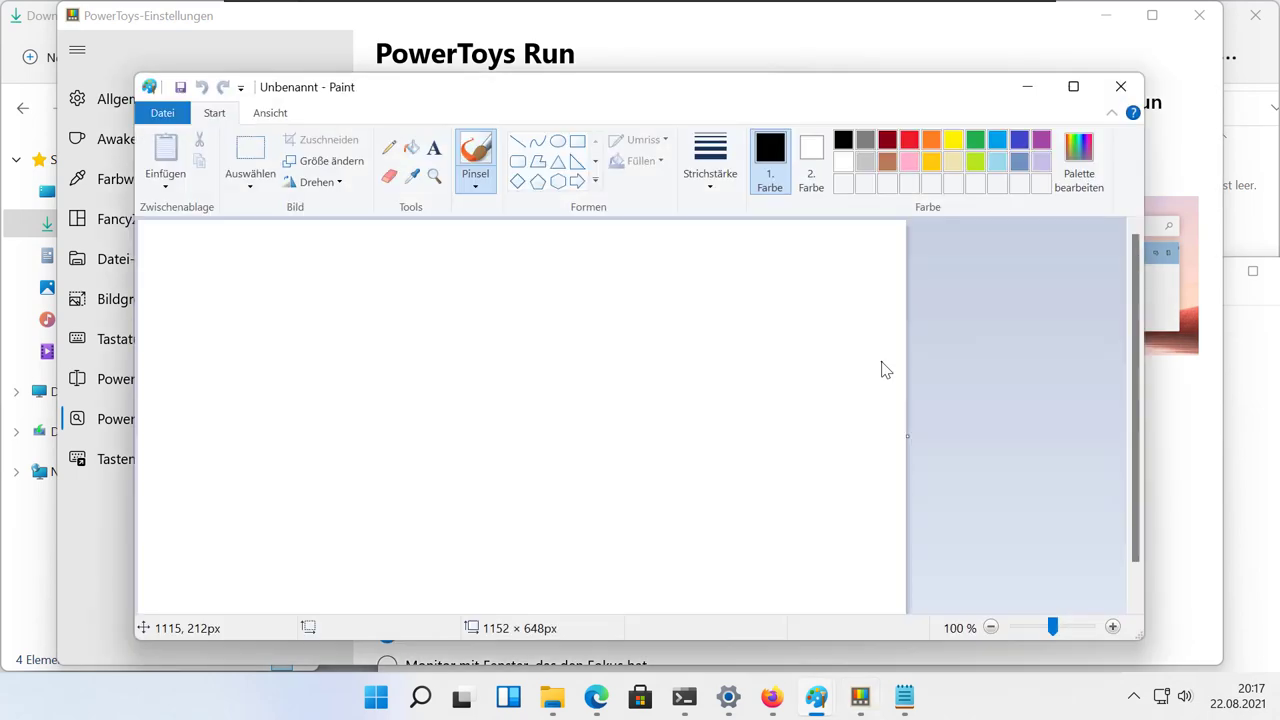
click(1120, 86)
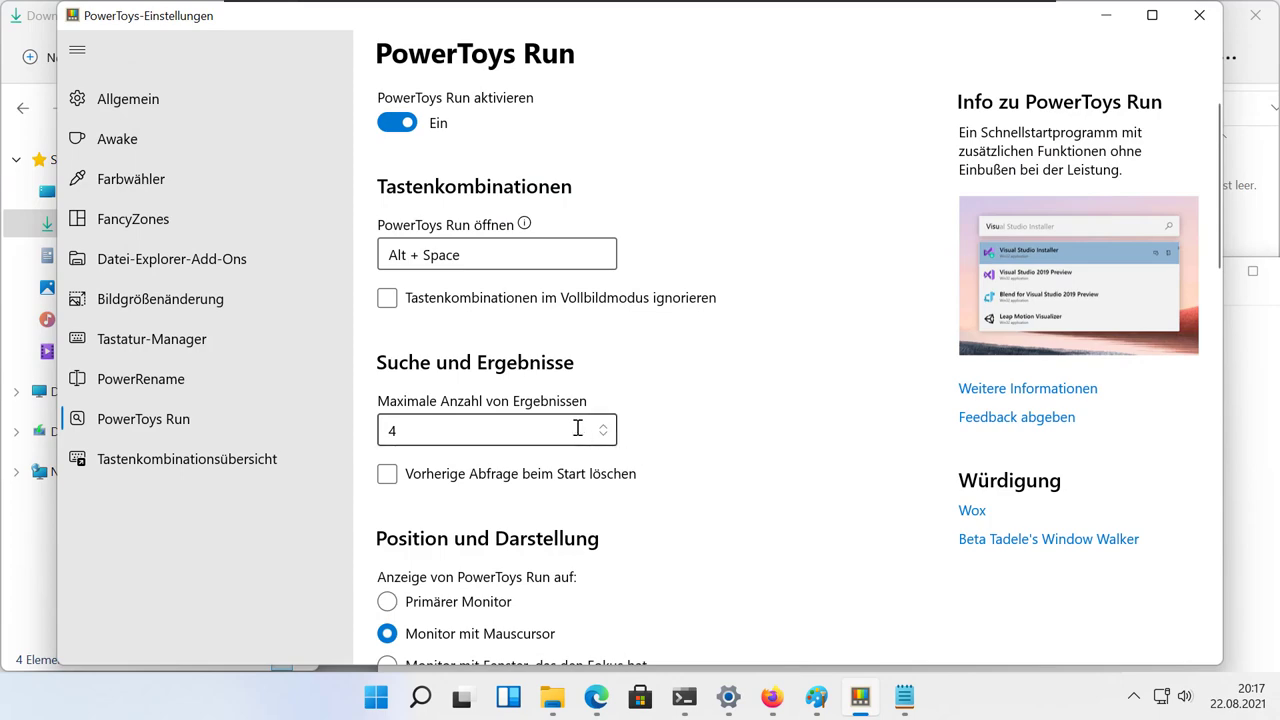
Step: Review the PowerToys Run options, then show the Tastenkombinationsübersicht page and highlight its activation shortcut
scroll(583, 441, down, 3)
scroll(635, 530, up, 4)
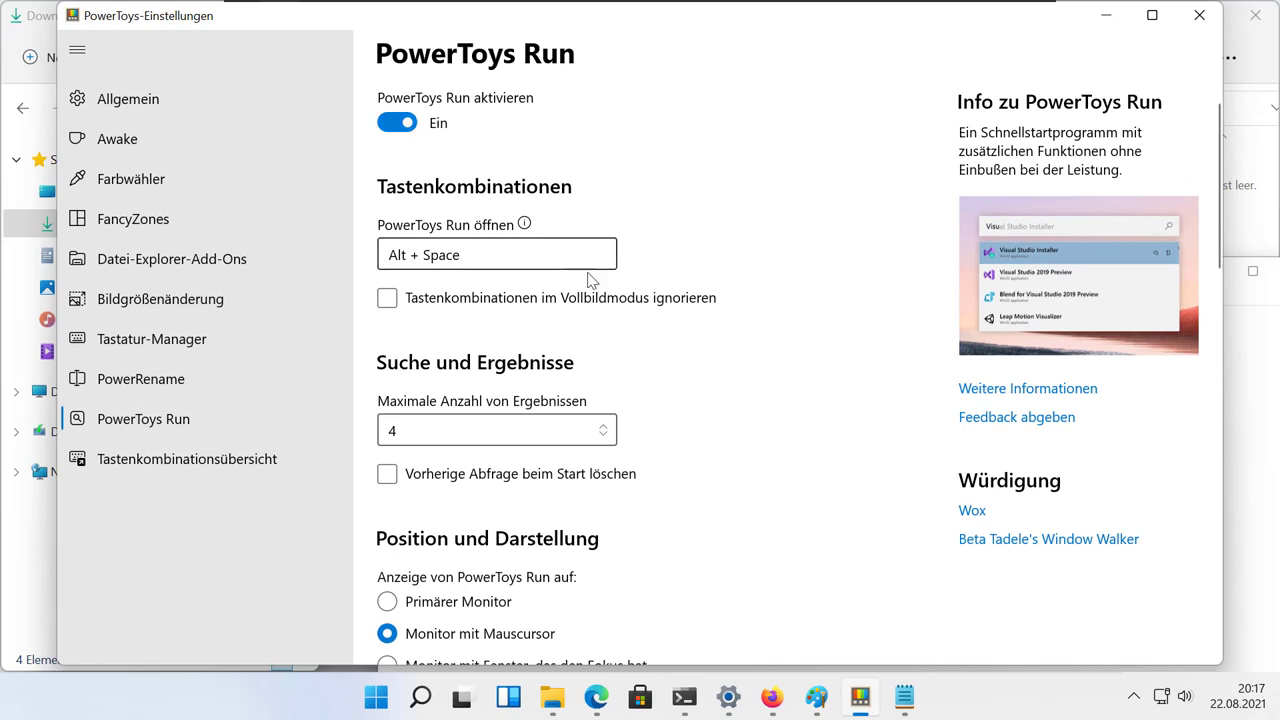
click(223, 467)
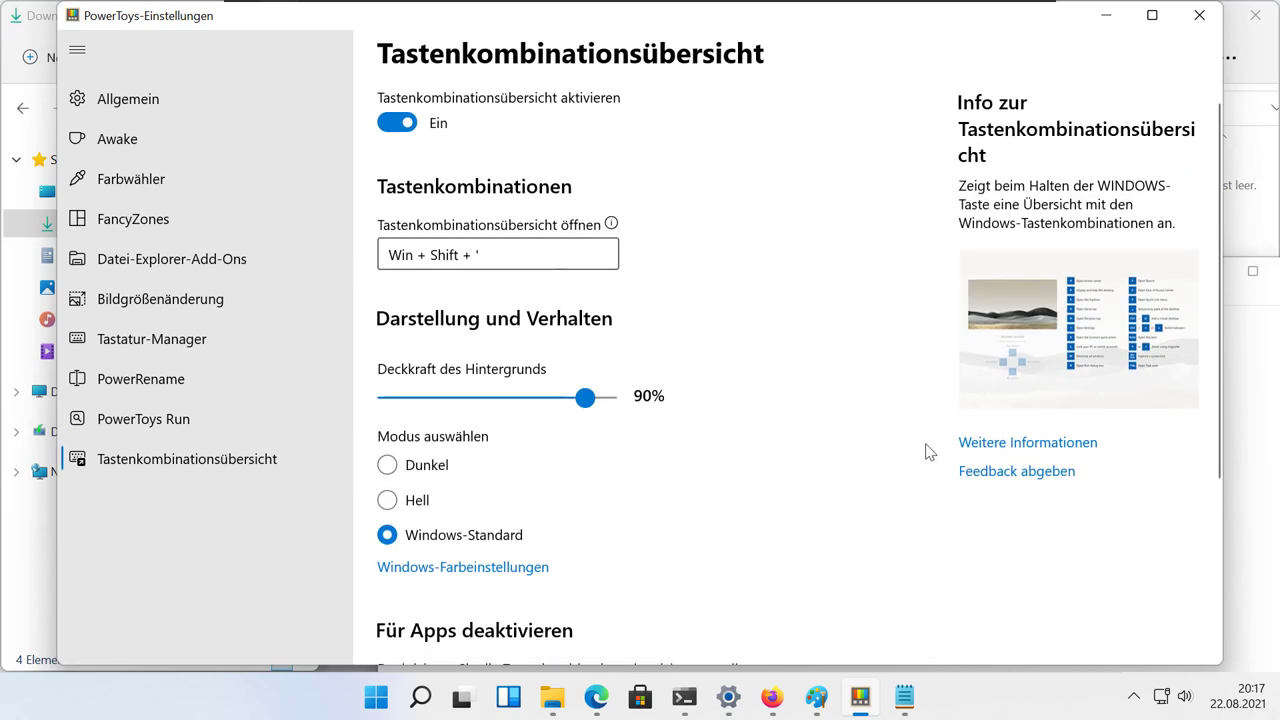
drag(495, 254, 358, 254)
Step: Return to the PowerRename page, display the Windows shortcut overview and open the Action center from it
click(257, 384)
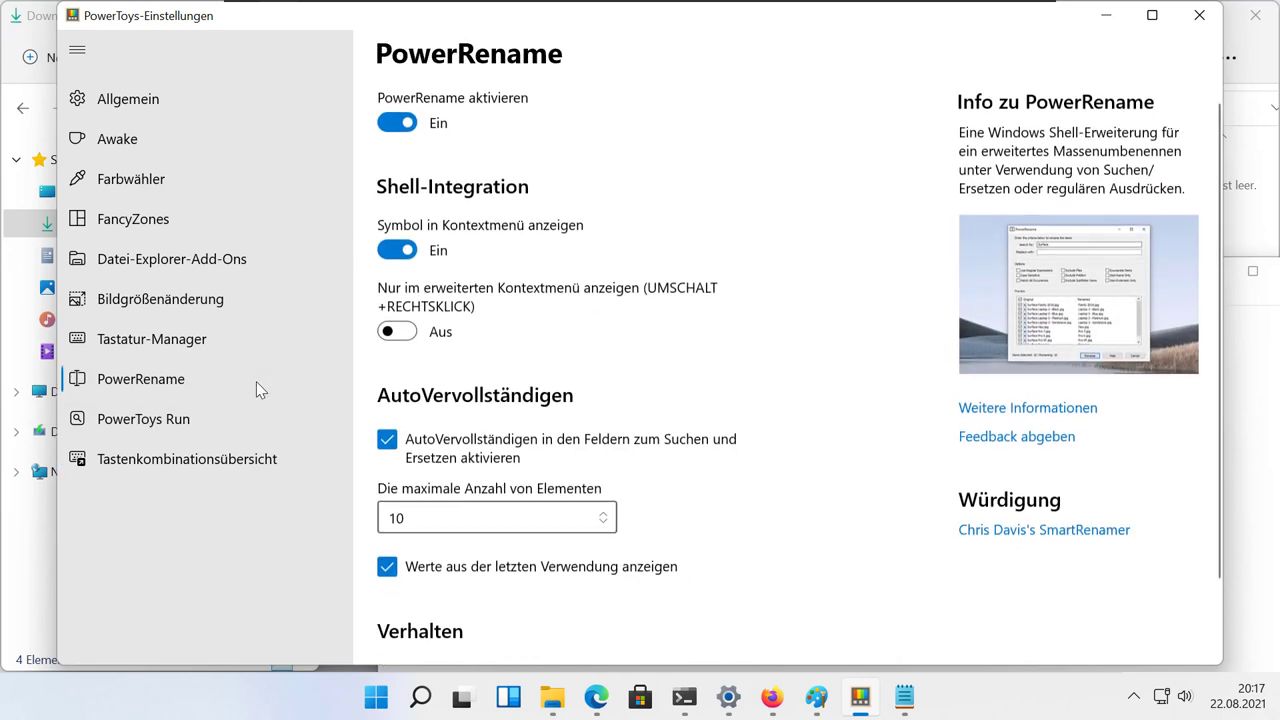
key(super+shift+apostrophe)
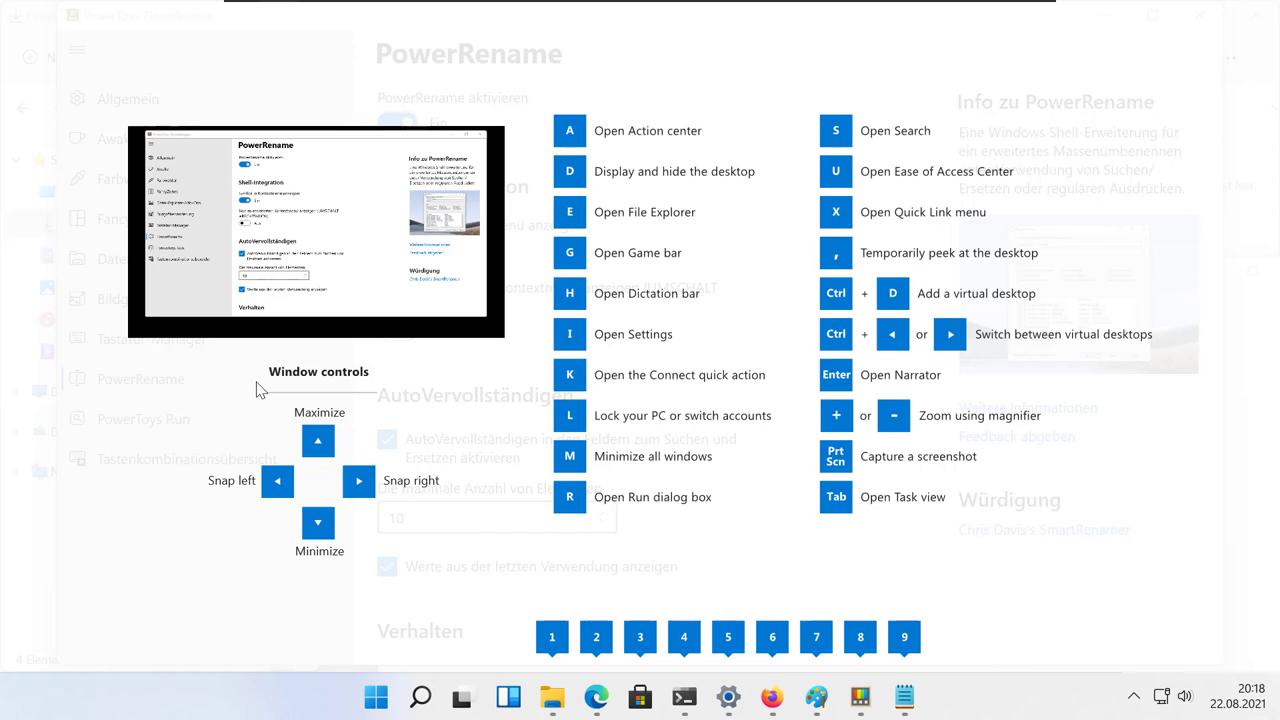
key(super+a)
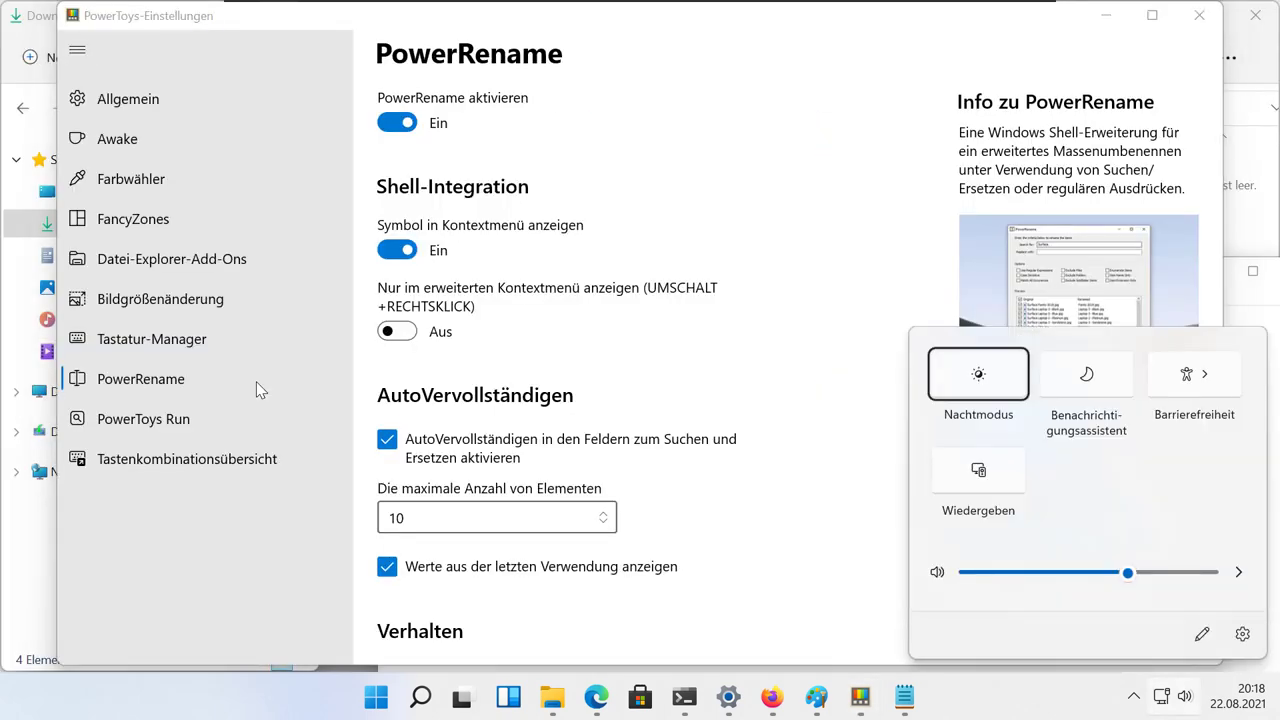
Step: Display the shortcut overview again and use its desktop shortcut to hide and restore all windows repeatedly
key(super)
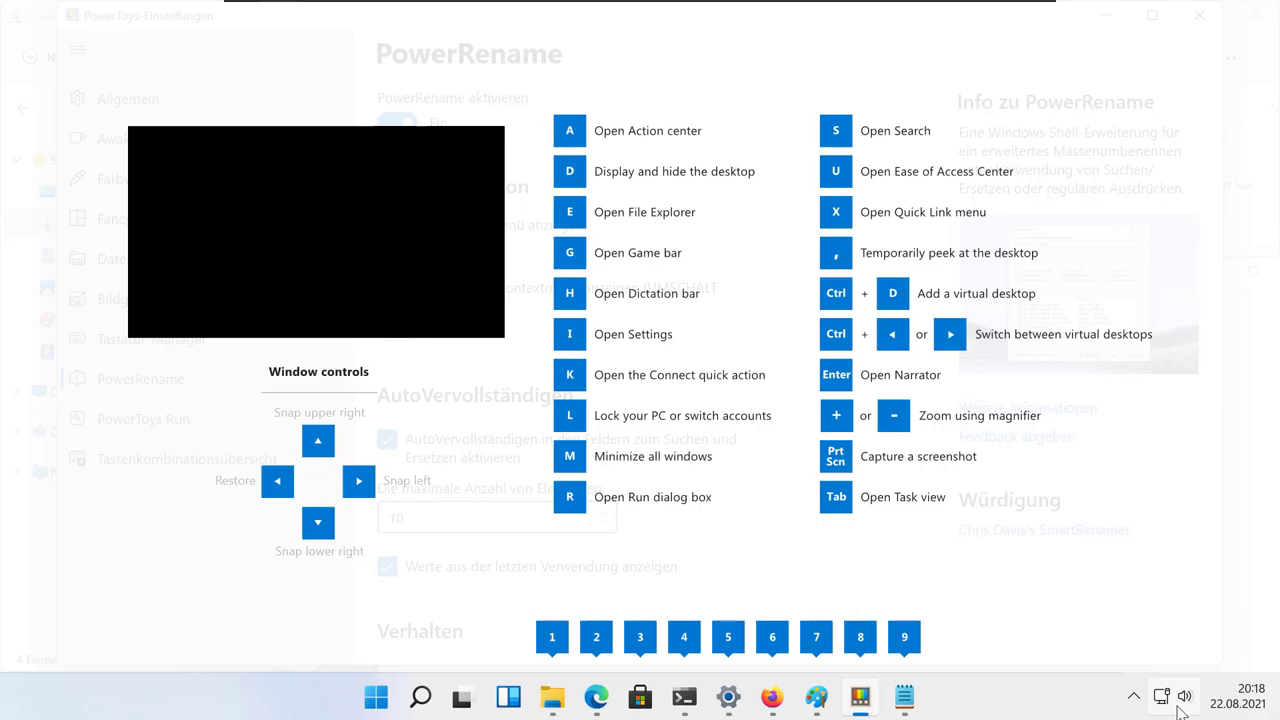
key(super+d)
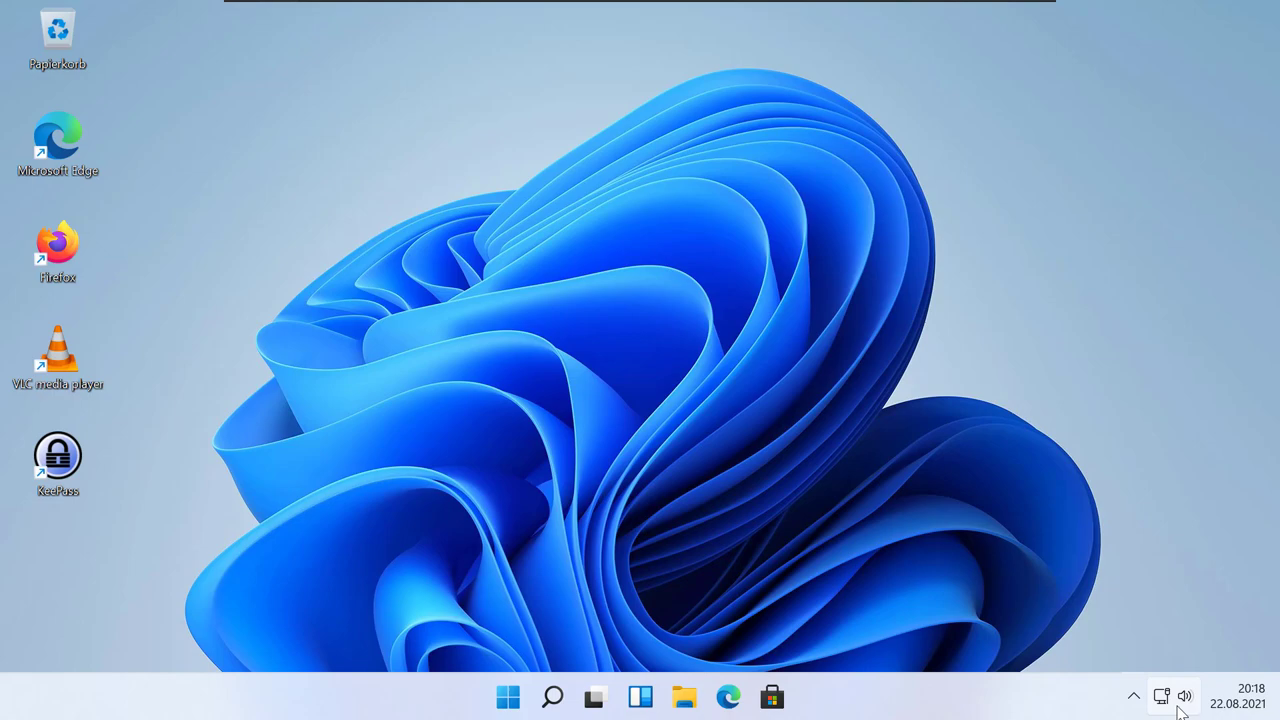
key(super+d)
key(super+d)
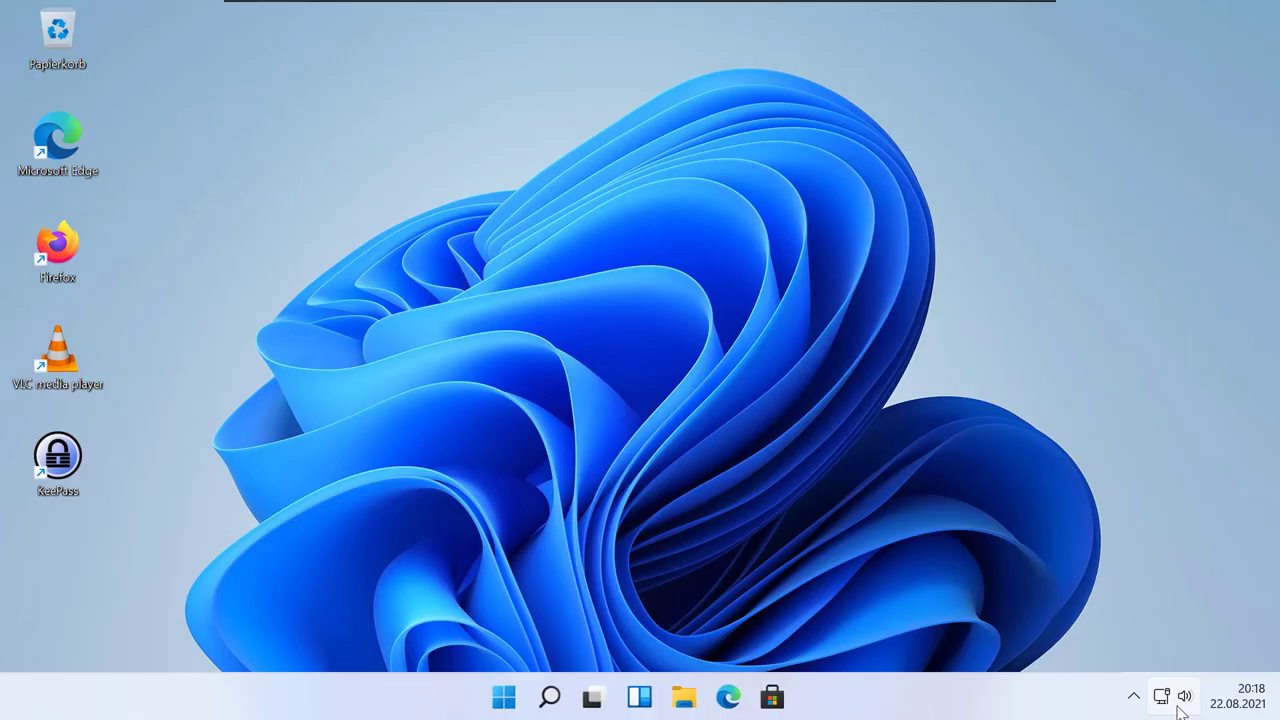
key(super+d)
key(super+d)
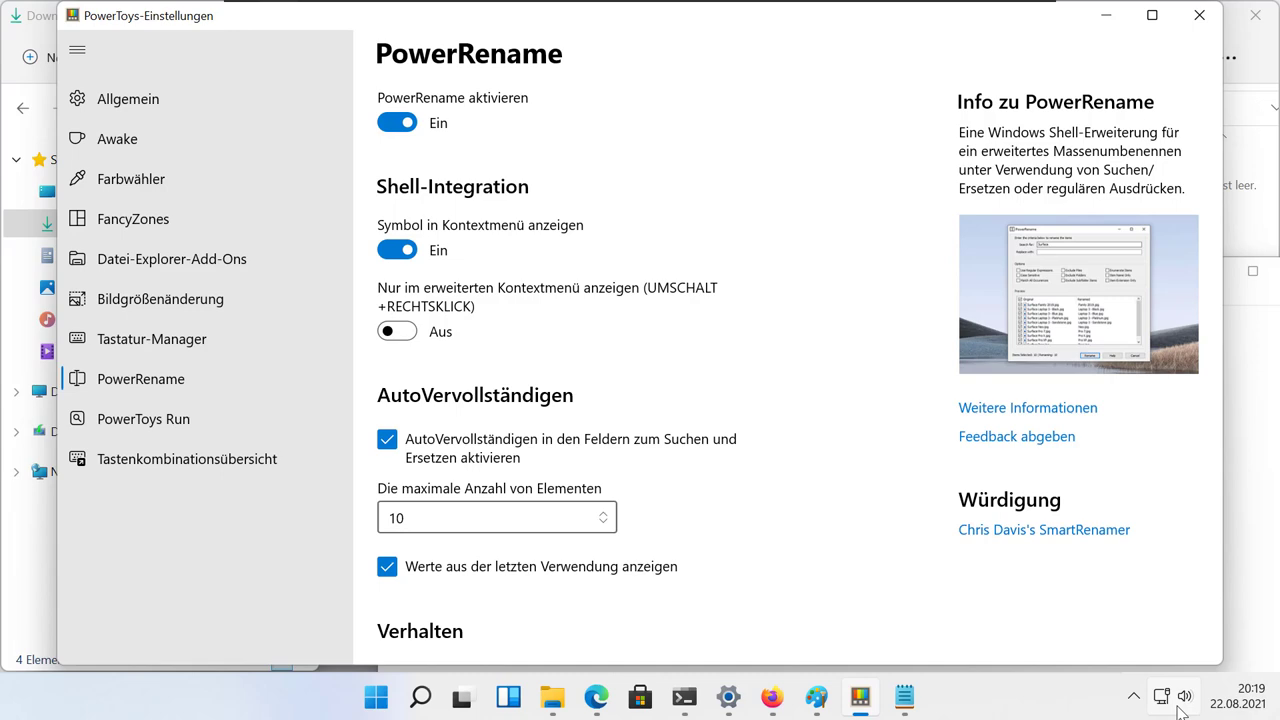
Step: Show the Tastenkombinationsübersicht settings again and review the opacity, mode and app exclusion options
click(257, 458)
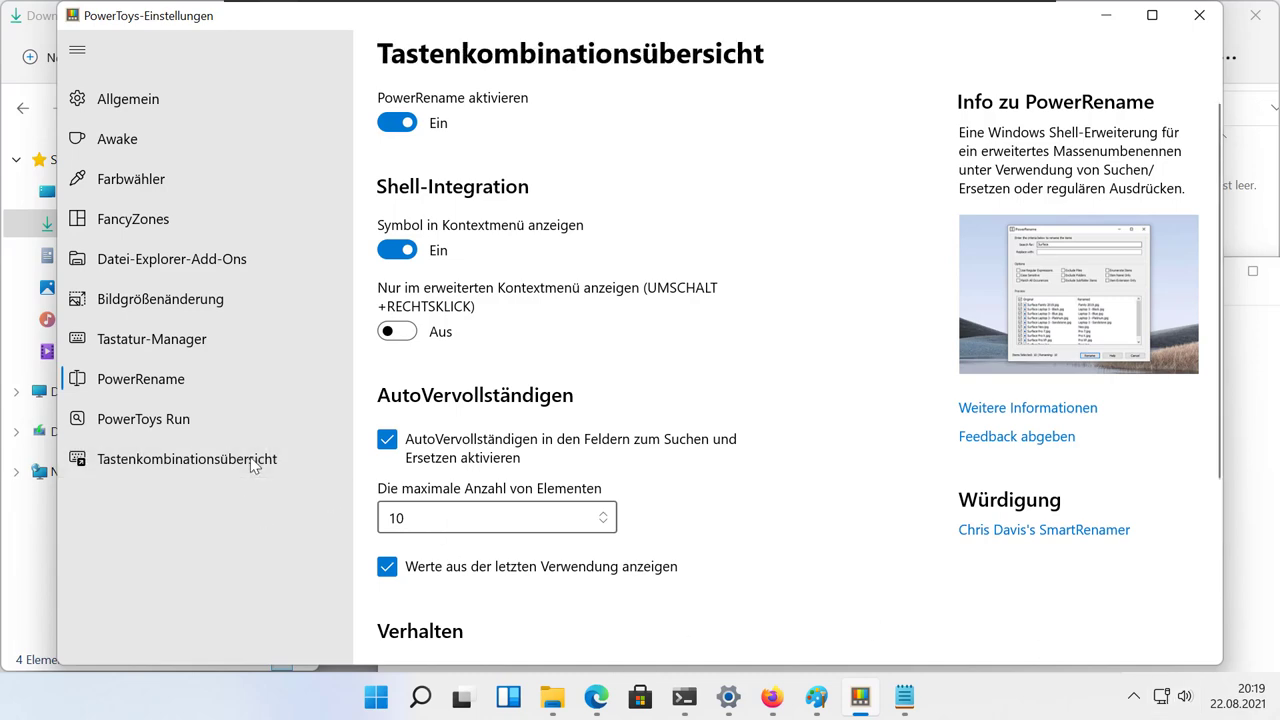
scroll(723, 474, down, 5)
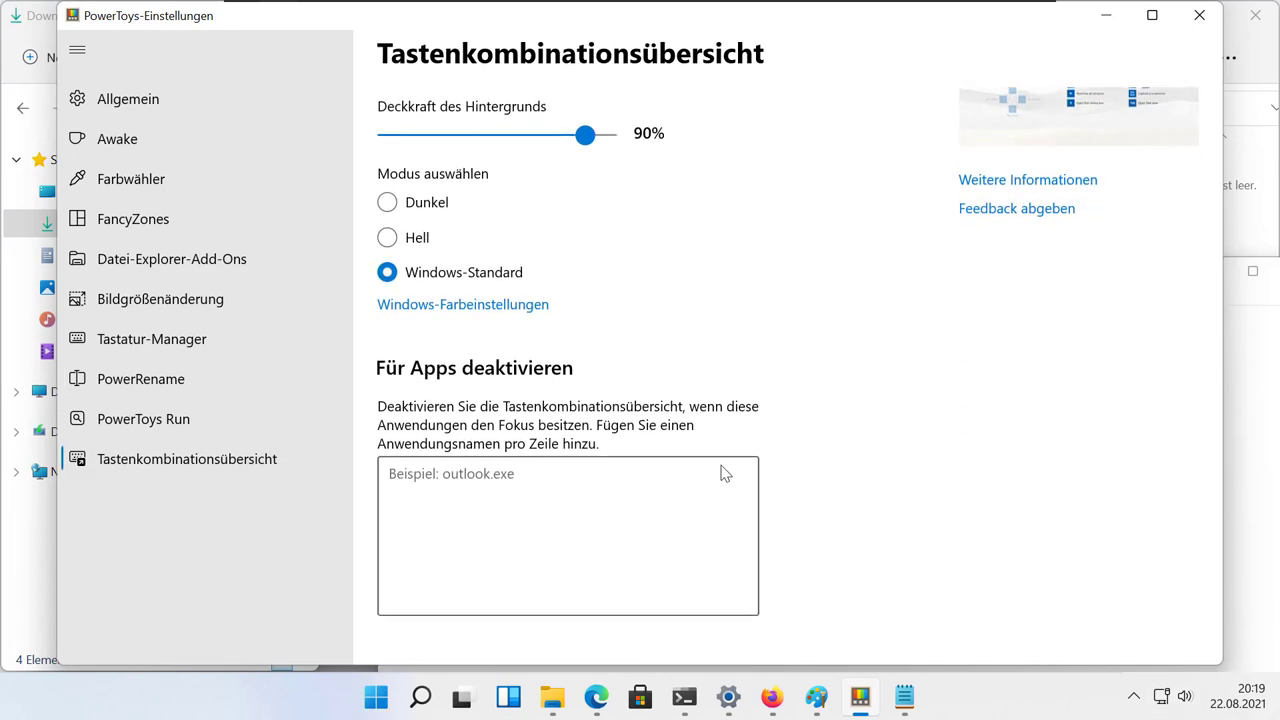